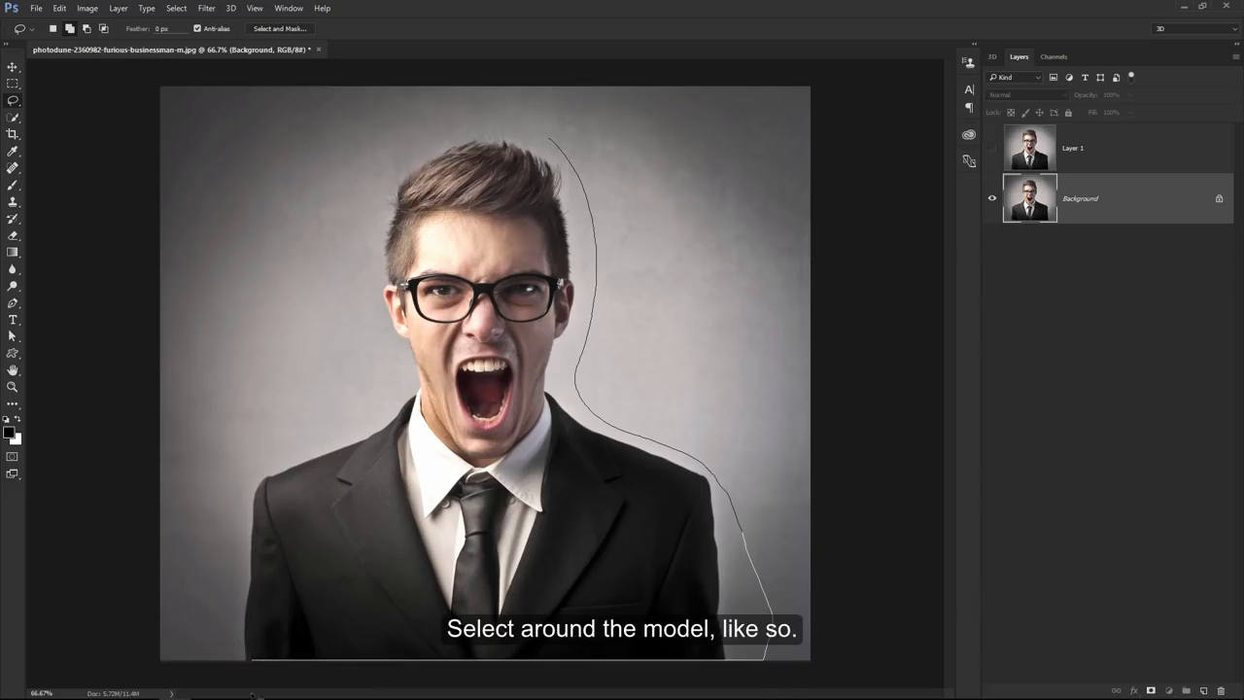
Step: Lasso loosely around the man on the Background layer, fill the area with Content-Aware contents, and deselect
mouse_move(234, 530)
mouse_down()
mouse_move(245, 477)
mouse_move(355, 429)
mouse_move(388, 394)
mouse_move(394, 359)
mouse_move(375, 309)
mouse_up()
mouse_move(371, 226)
mouse_down()
mouse_move(391, 165)
mouse_move(447, 125)
mouse_move(546, 130)
mouse_up()
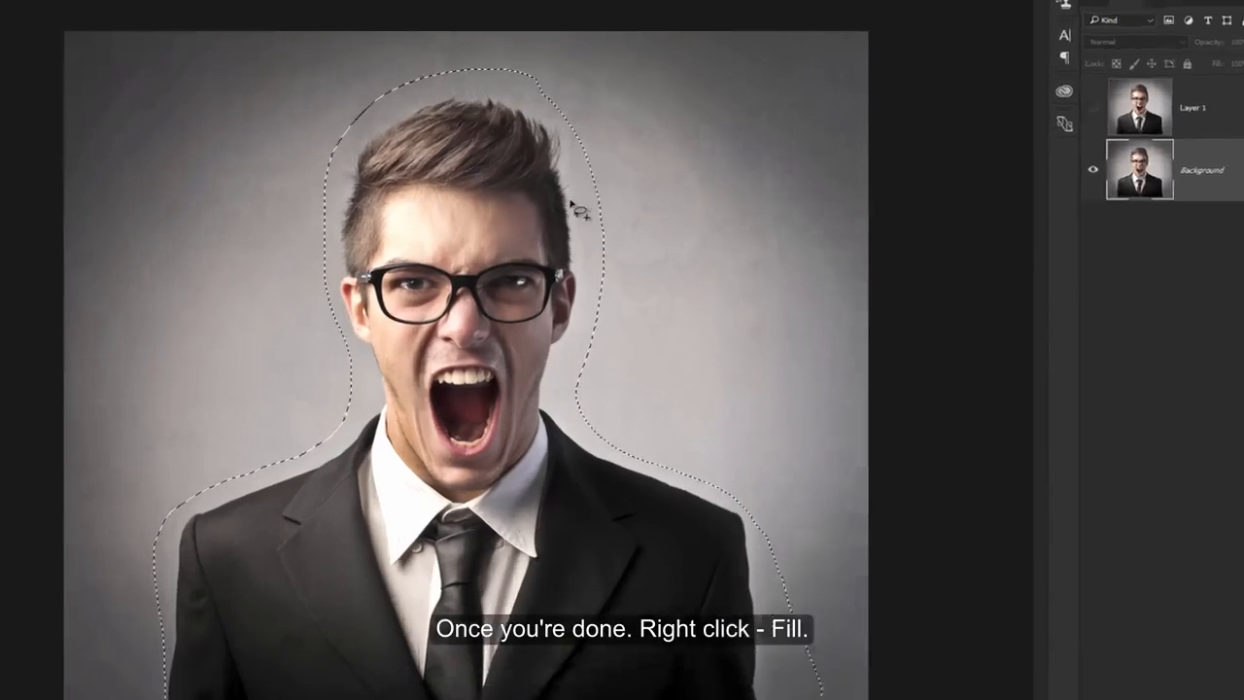
right_click(575, 229)
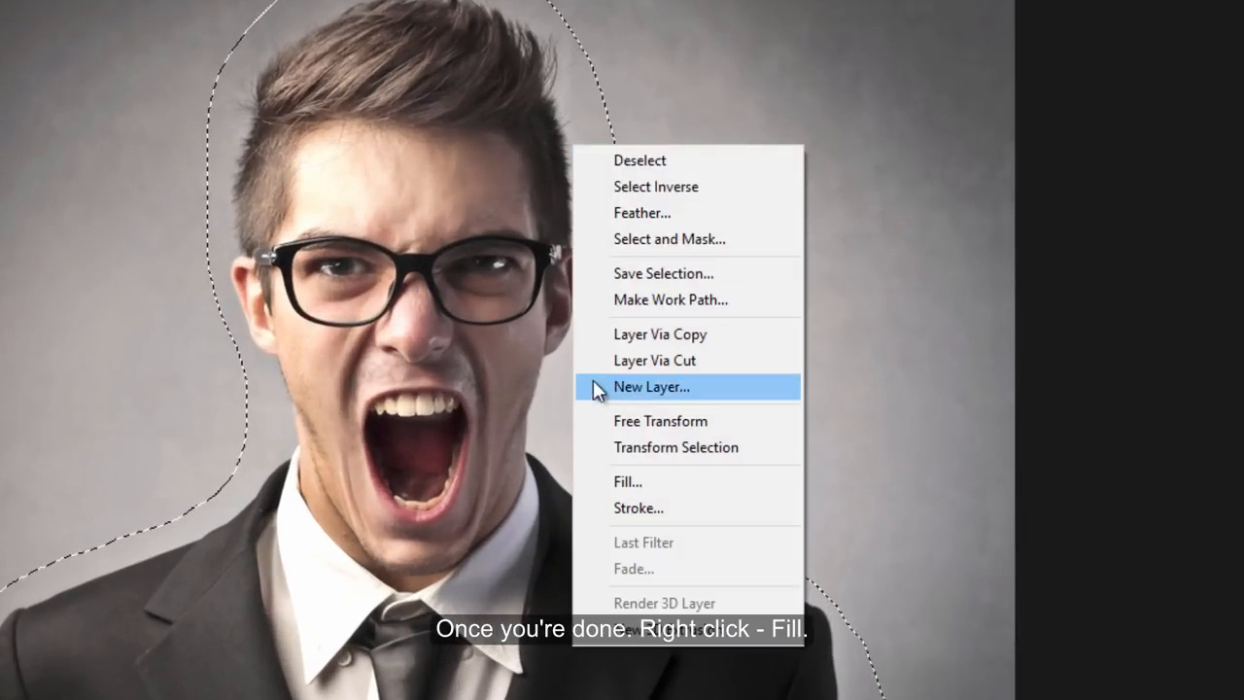
click(587, 484)
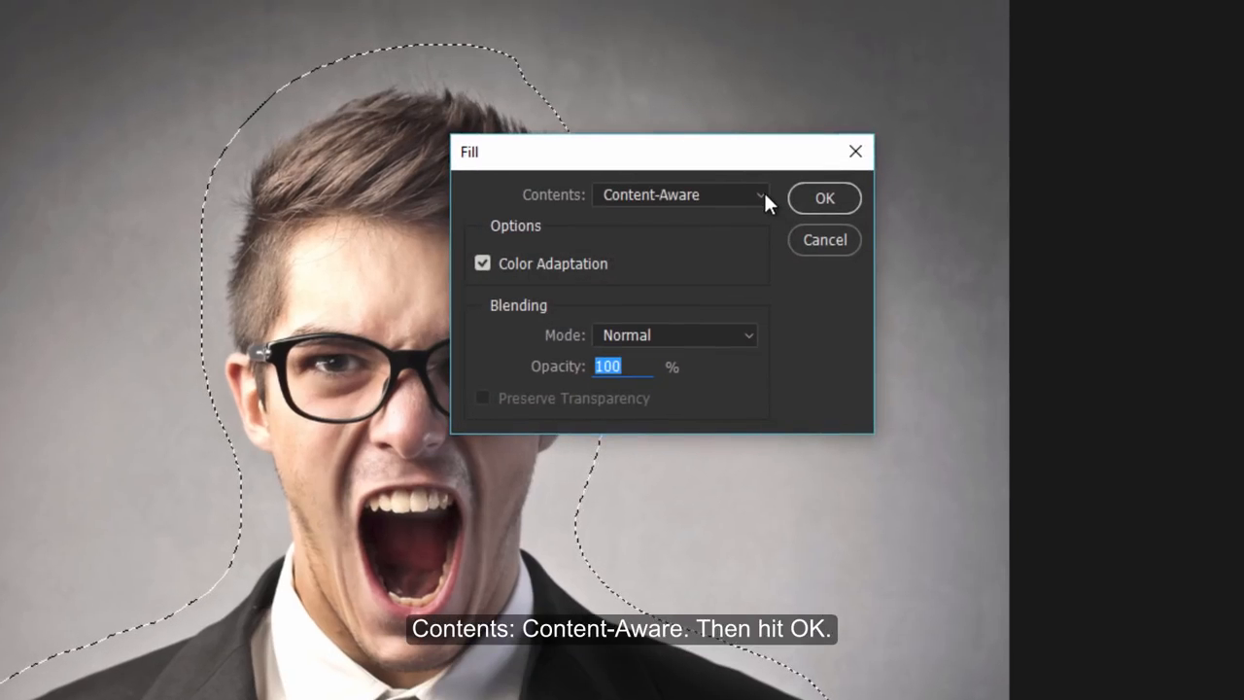
click(817, 193)
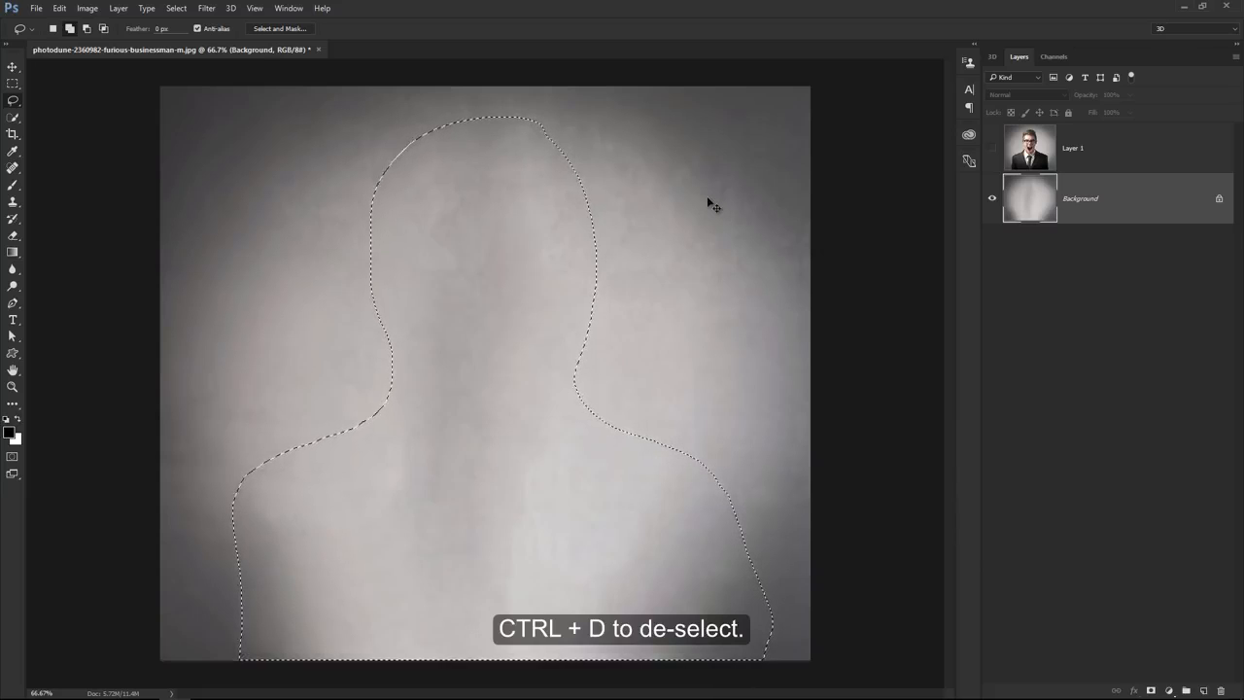
key(ctrl+d)
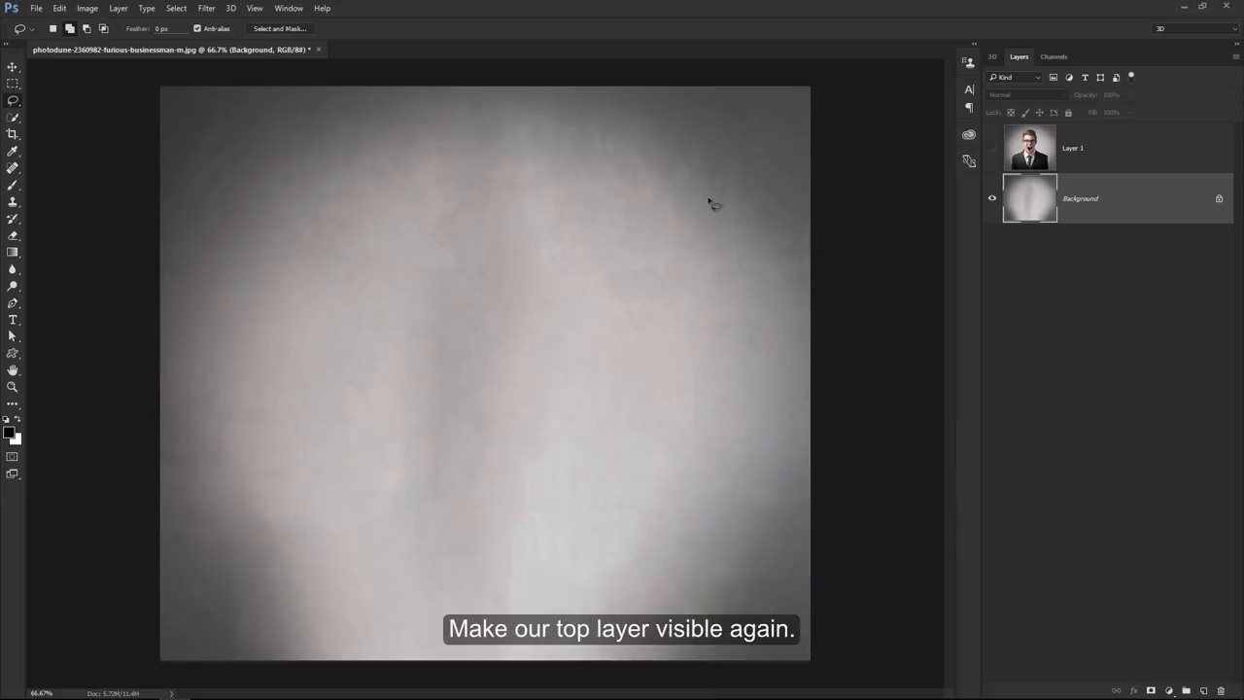
Step: Make Layer 1 visible and select the entire man on it with the Quick Selection tool
click(992, 148)
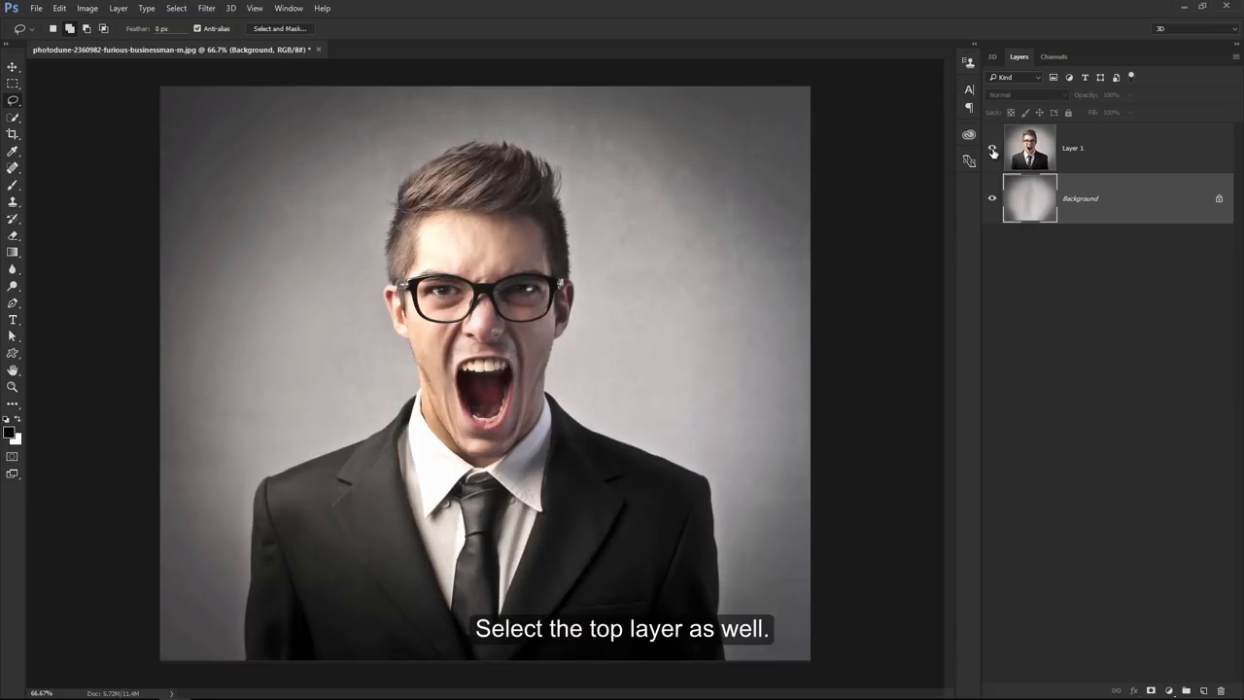
click(1079, 150)
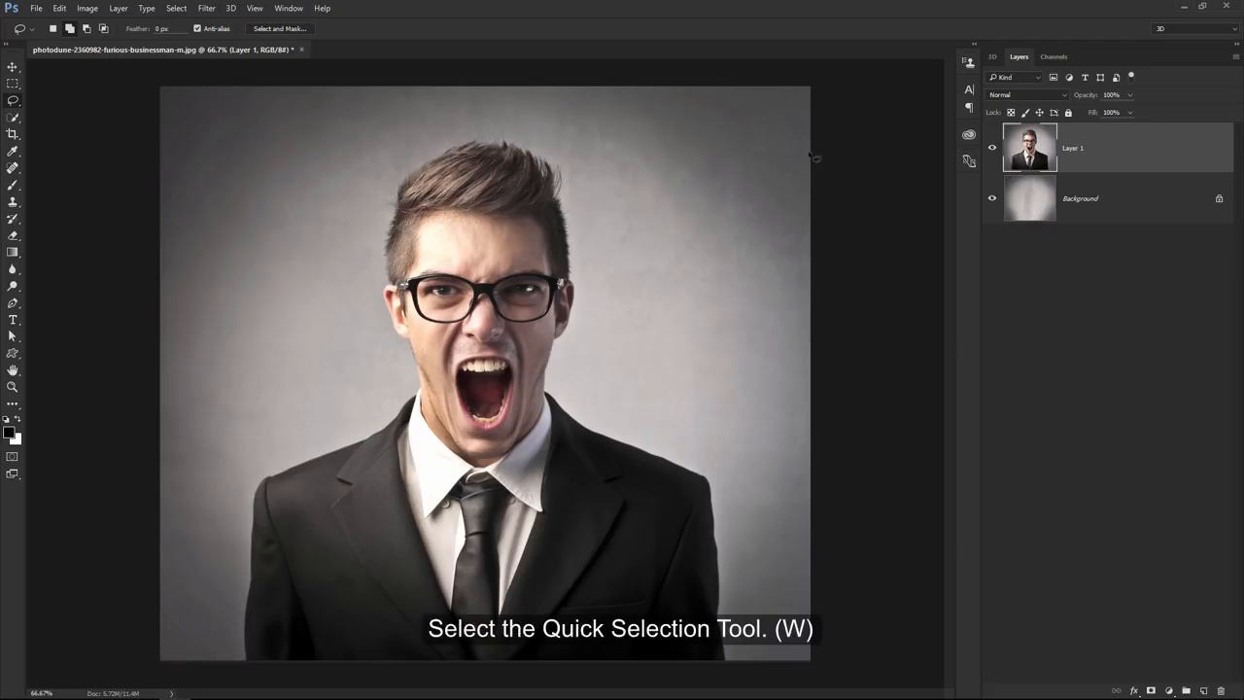
key(q)
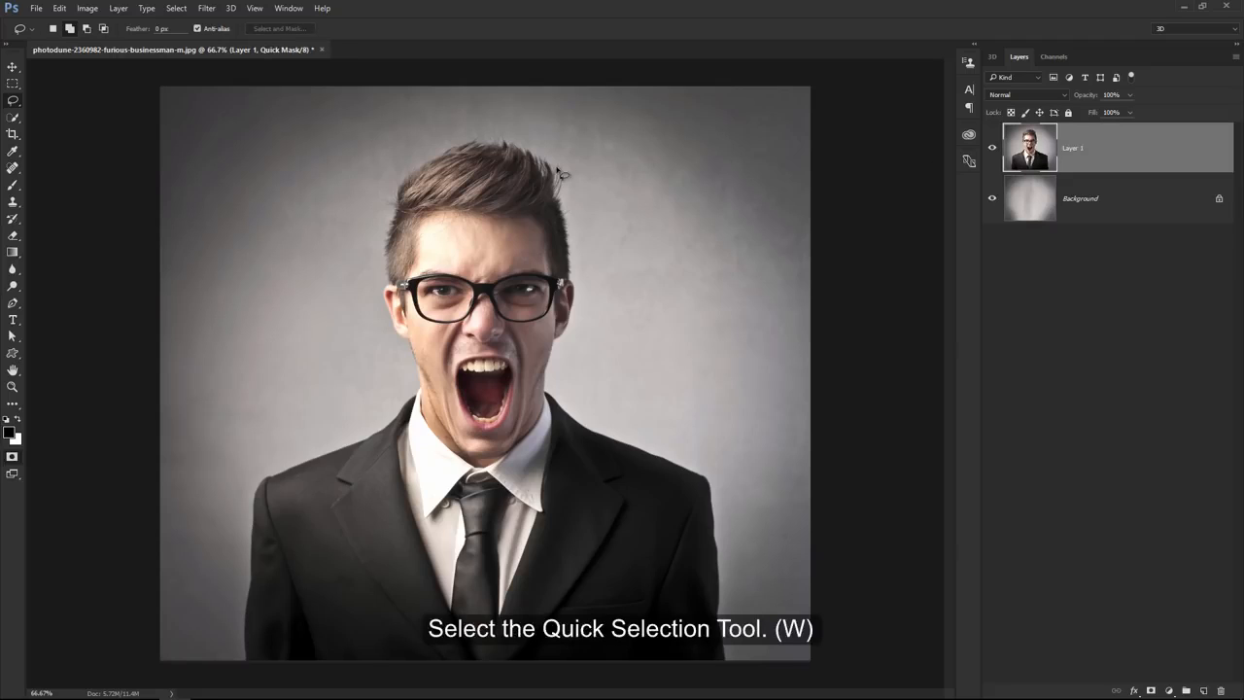
key(q)
key(w)
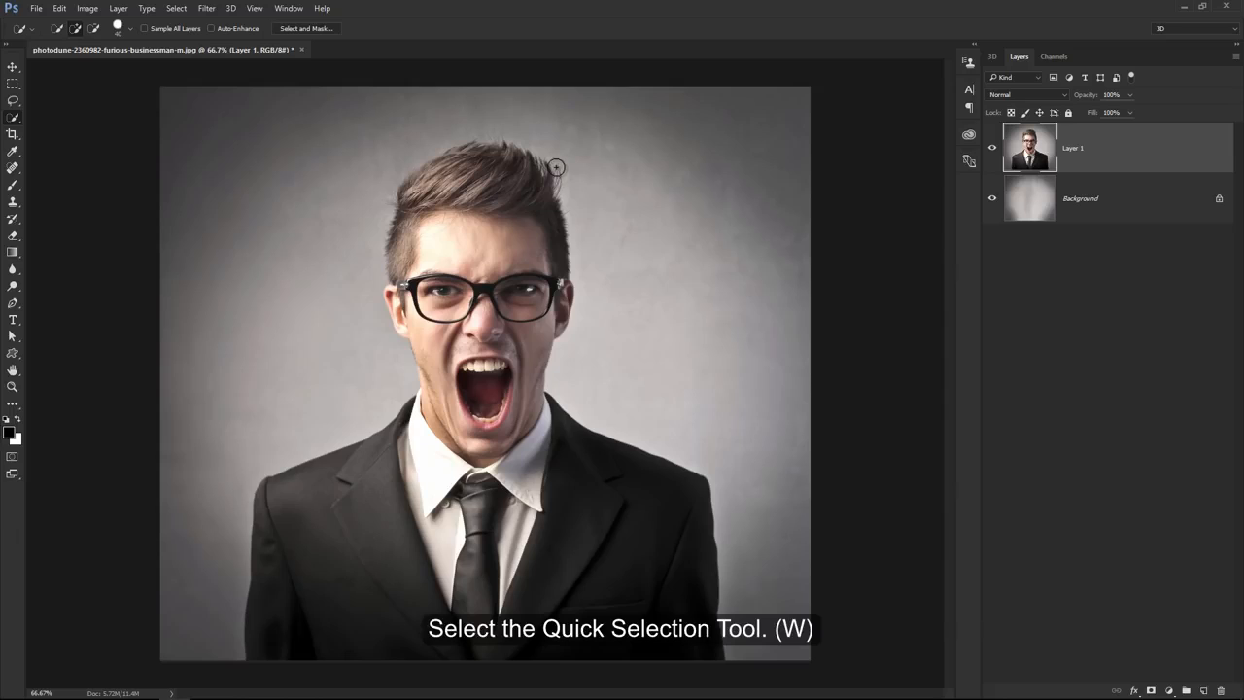
mouse_move(438, 191)
mouse_down()
mouse_move(467, 191)
mouse_move(464, 311)
mouse_move(508, 602)
mouse_up()
drag(455, 495, 321, 544)
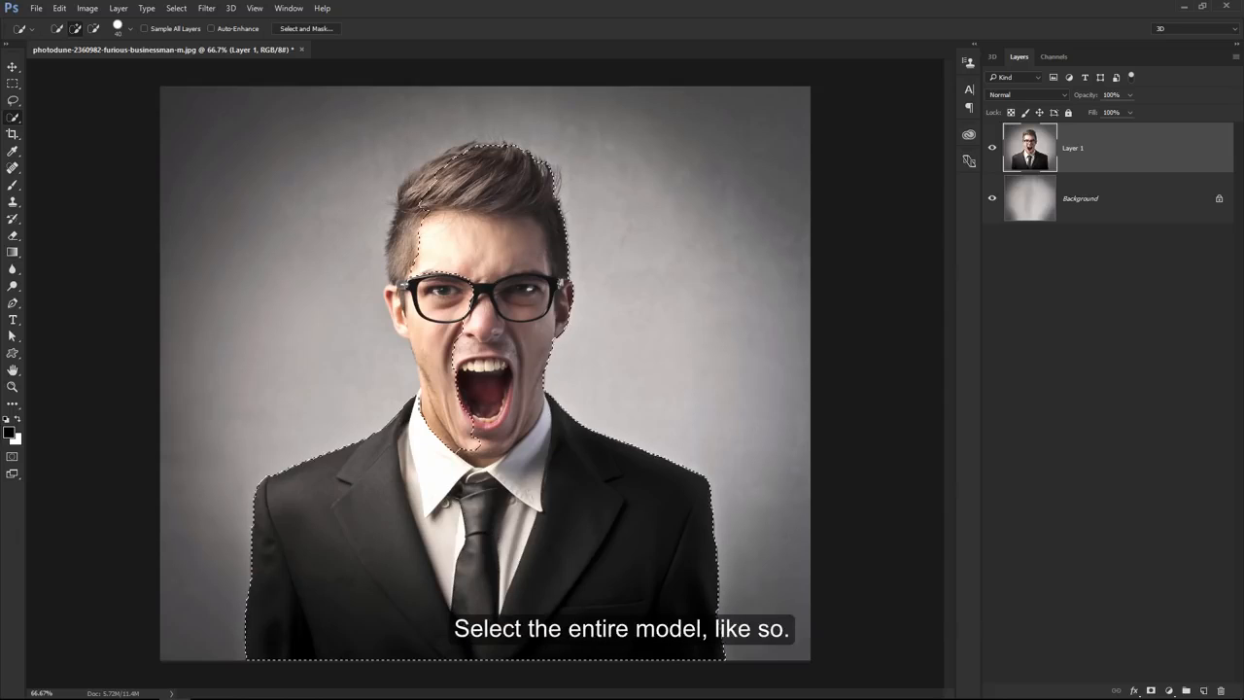
drag(474, 422, 399, 307)
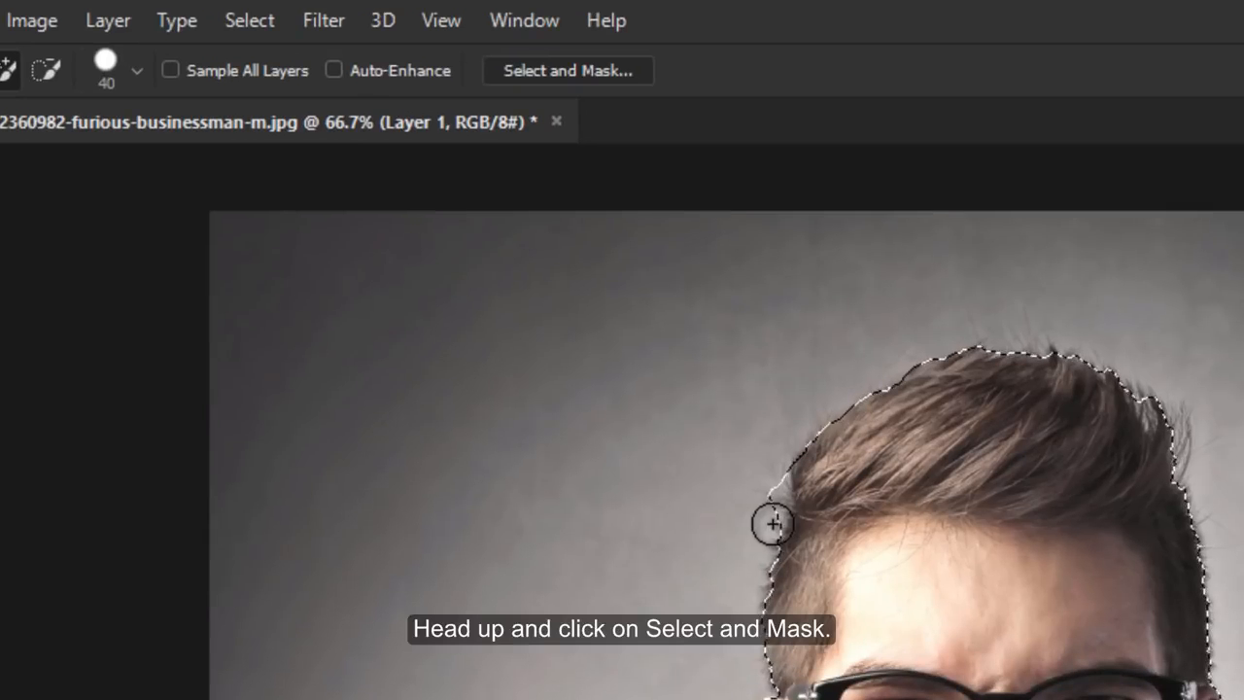
Step: Output the man's selection from Select and Mask as a Layer Mask on Layer 1
click(616, 70)
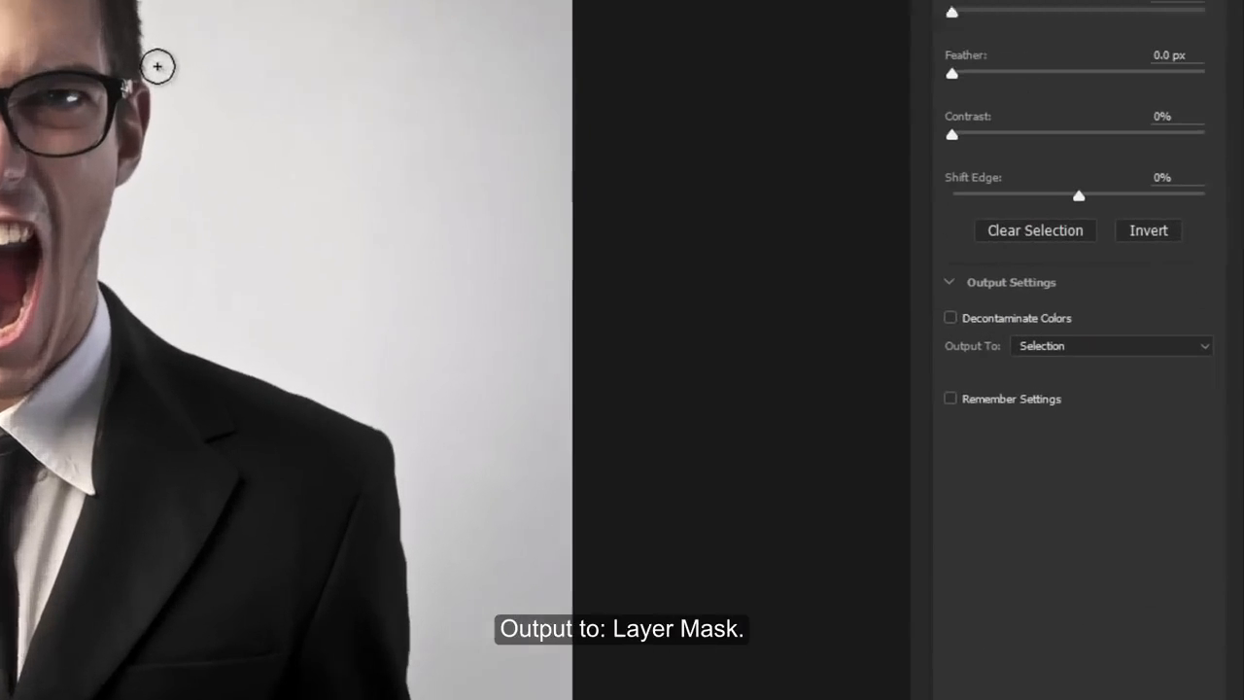
click(1133, 341)
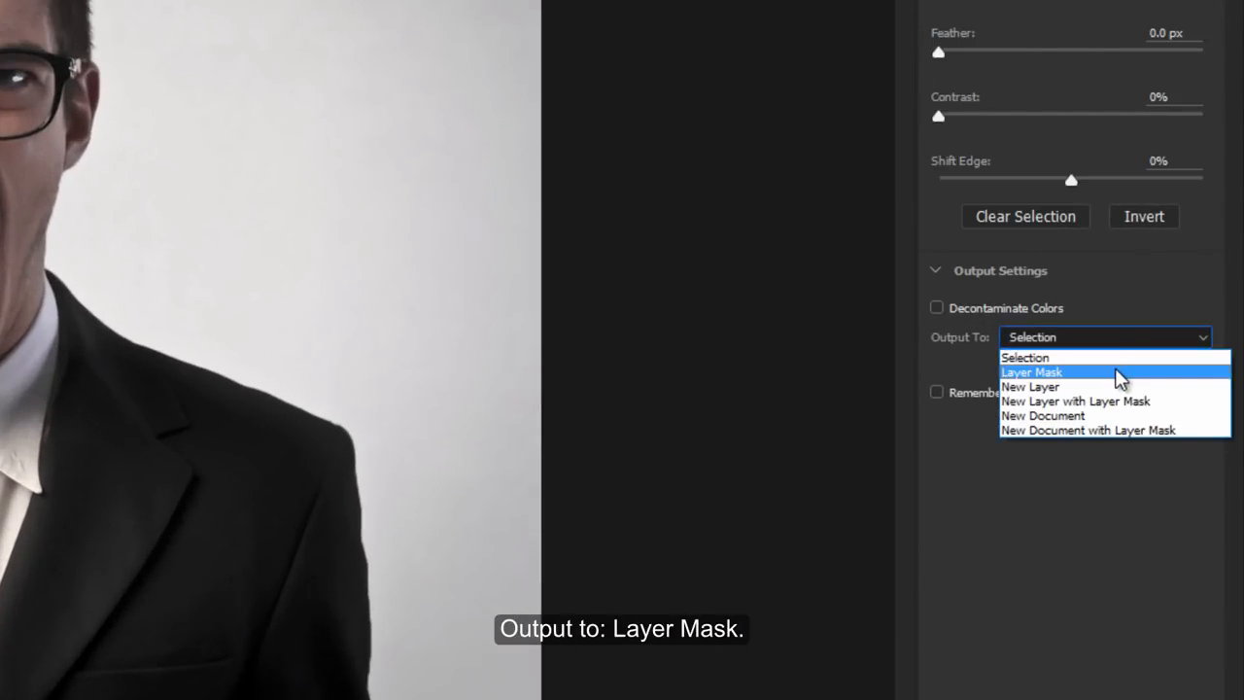
click(1120, 377)
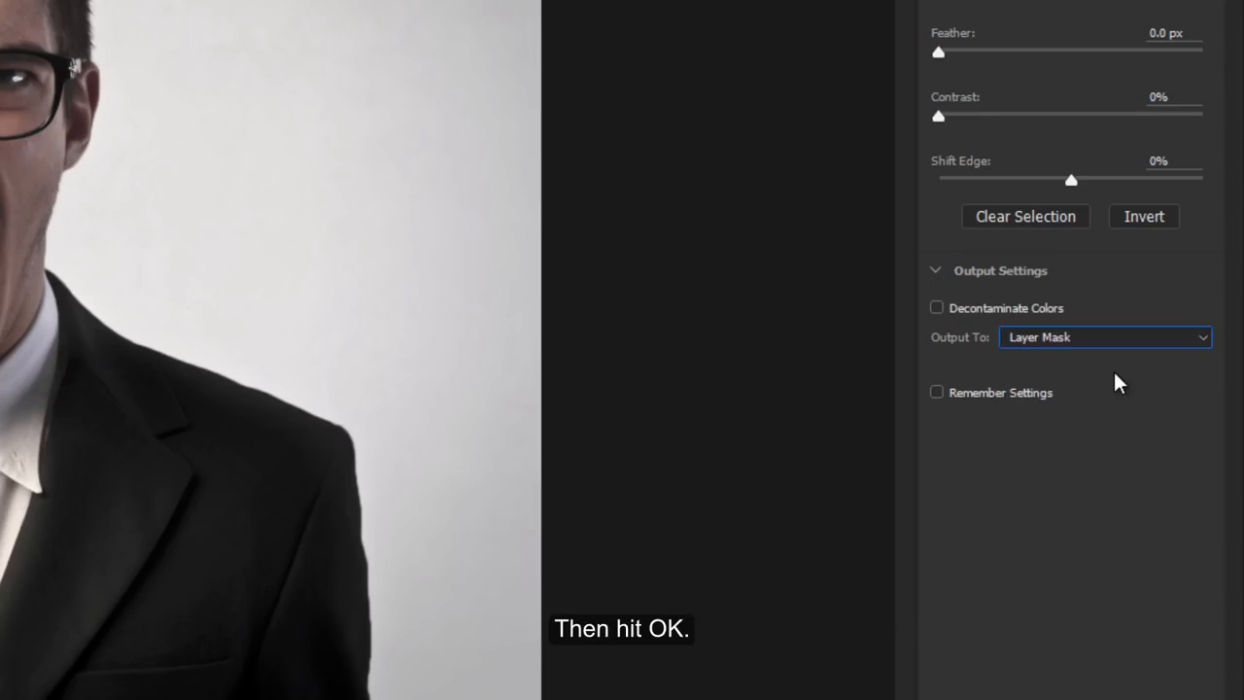
click(1101, 662)
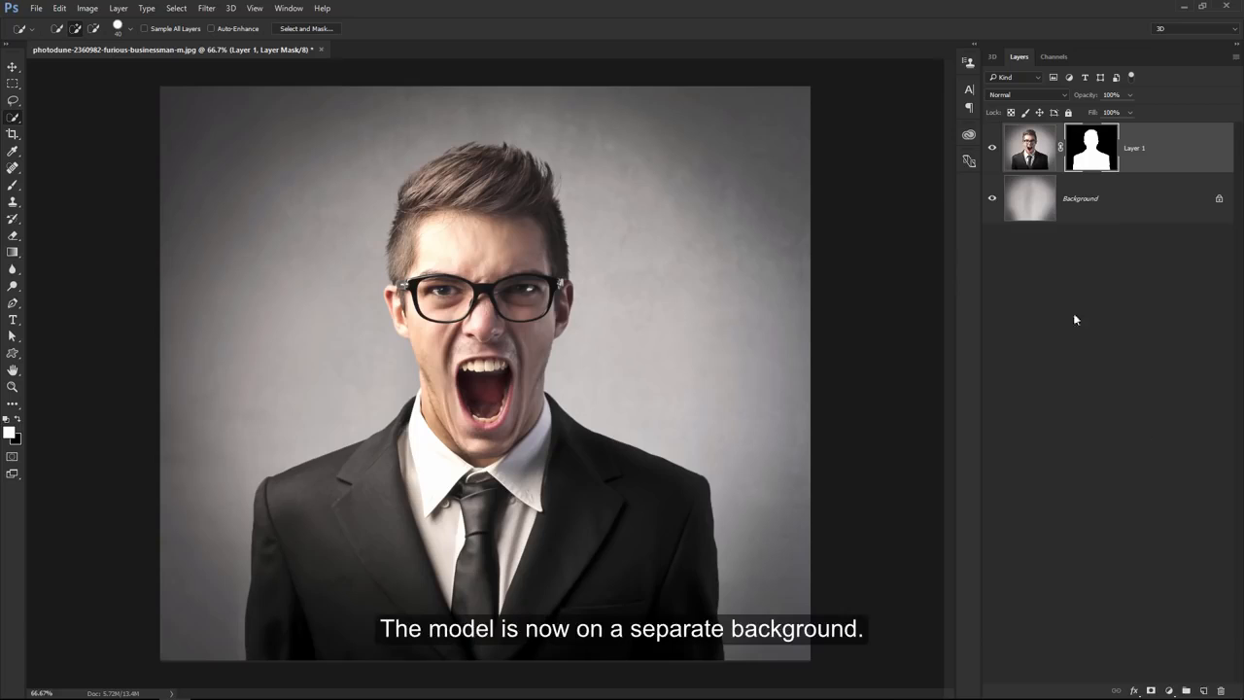
click(993, 152)
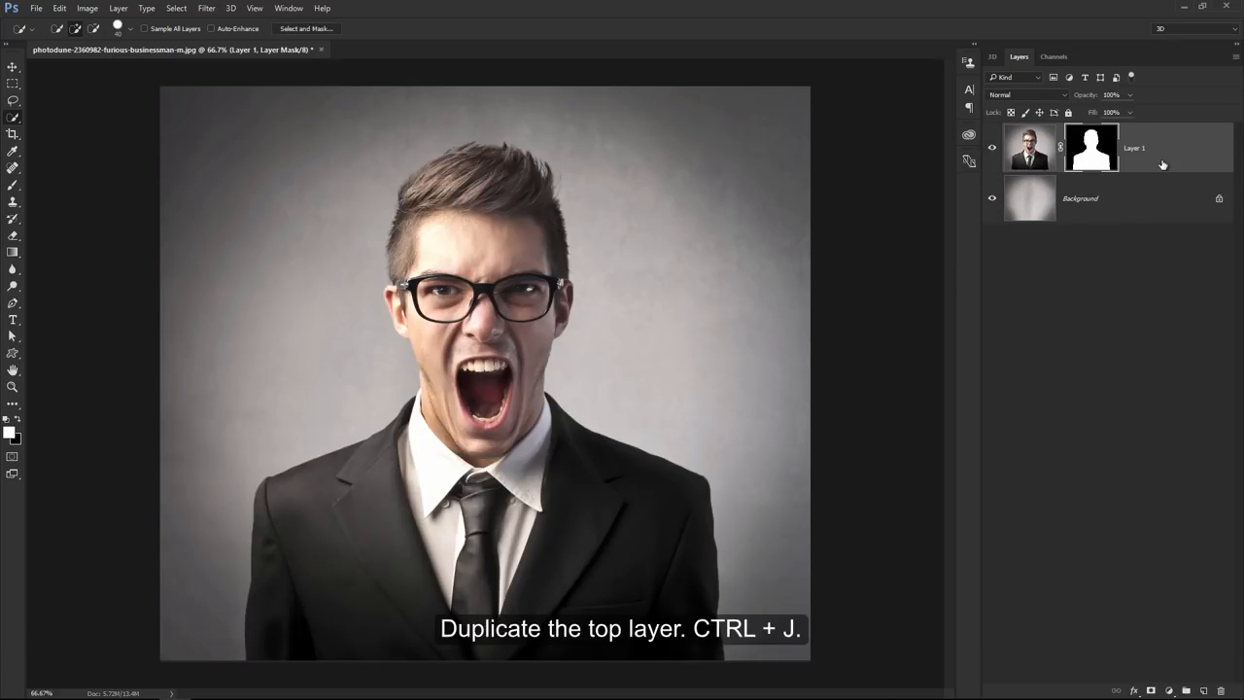
Step: Duplicate the masked Layer 1 and apply the layer mask on the copy
key(ctrl+j)
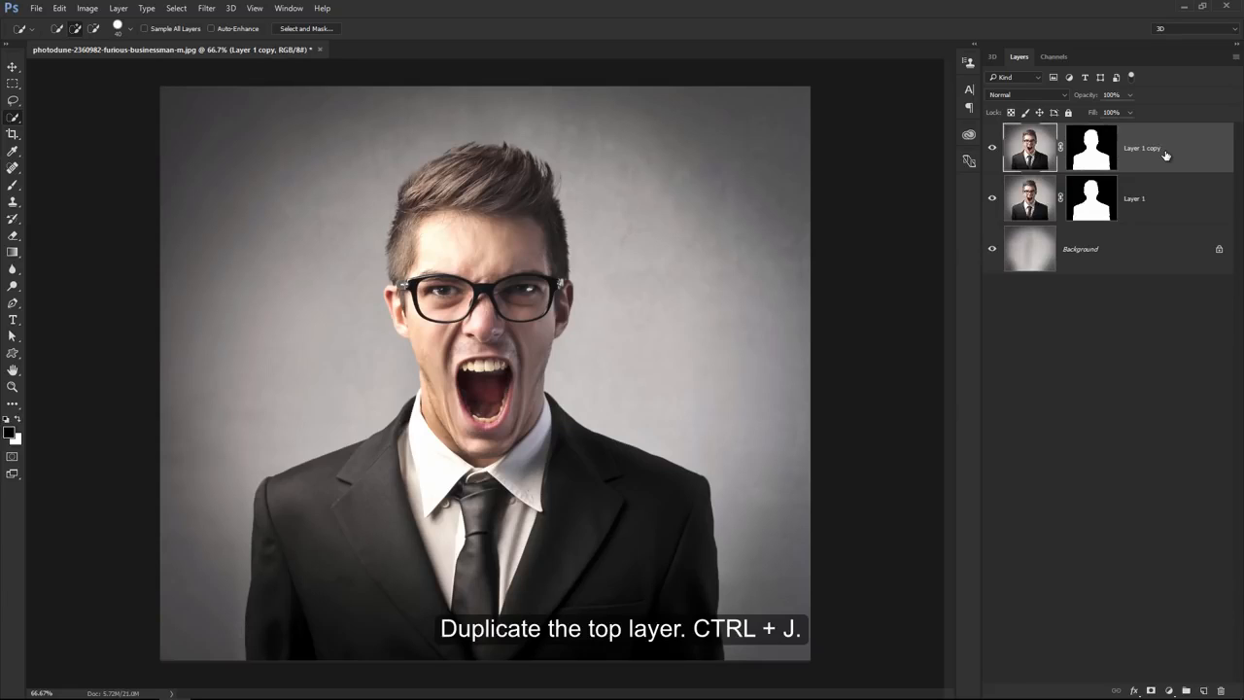
right_click(1106, 148)
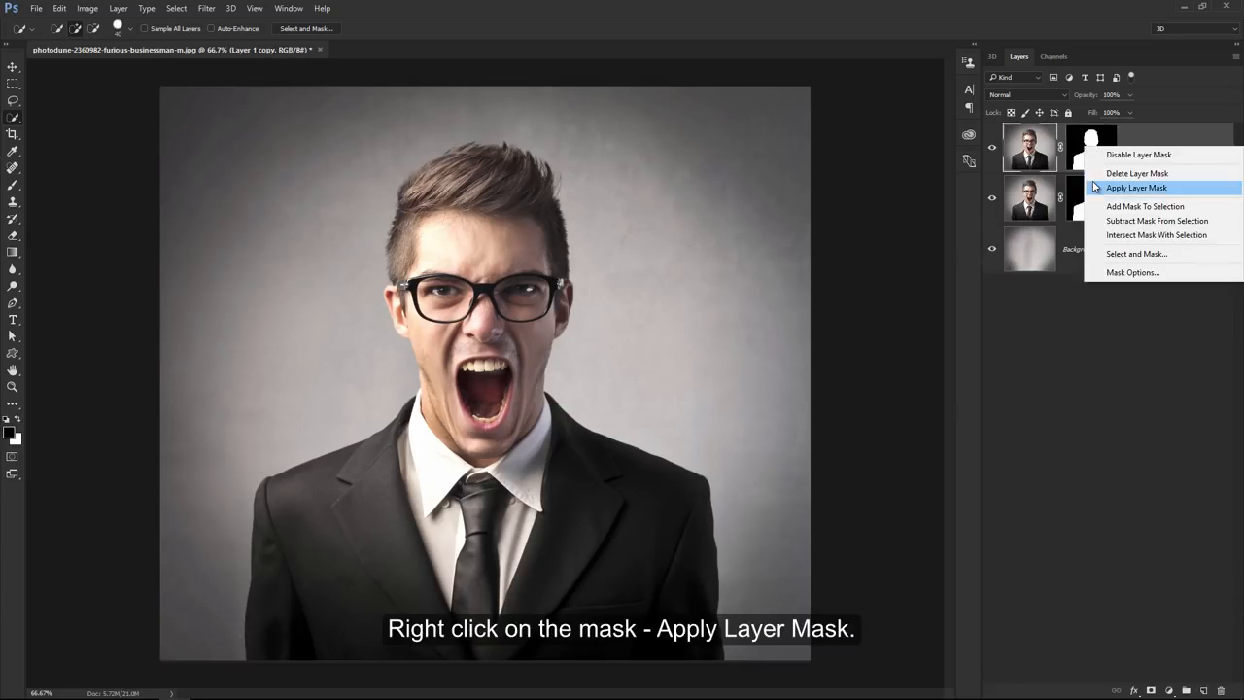
click(1096, 187)
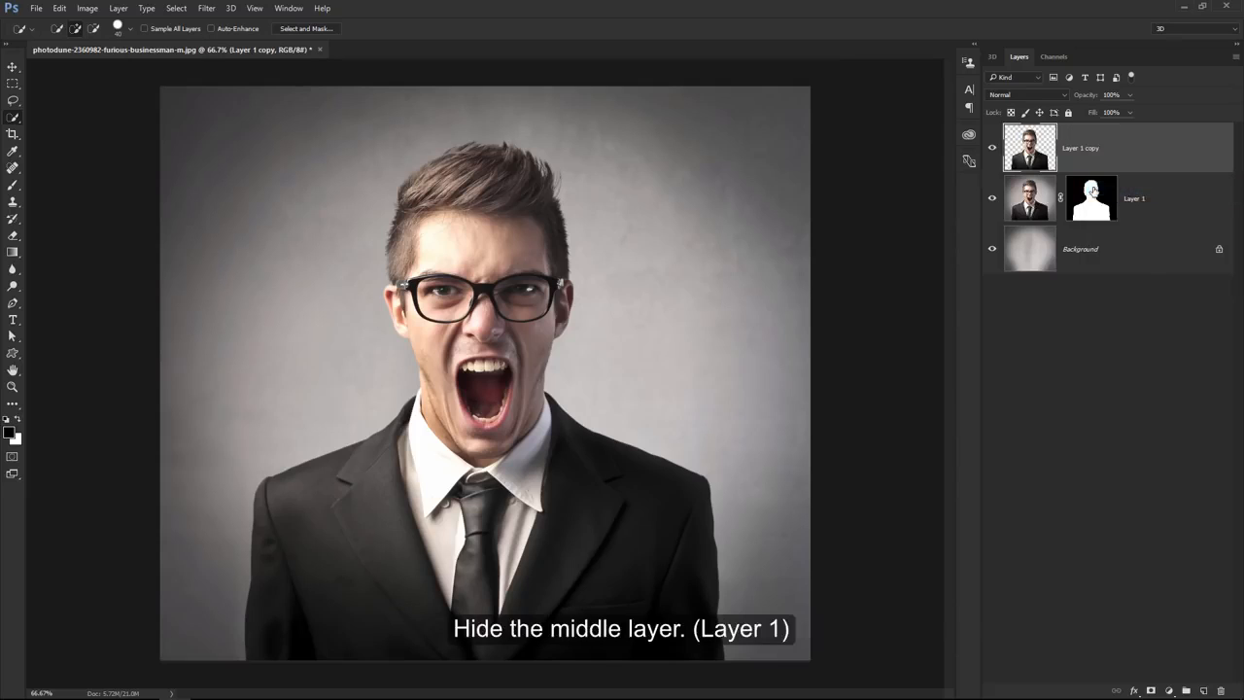
Step: Hide the masked Layer 1 and rename the cut-out copy above it Dispersion Effect
click(992, 202)
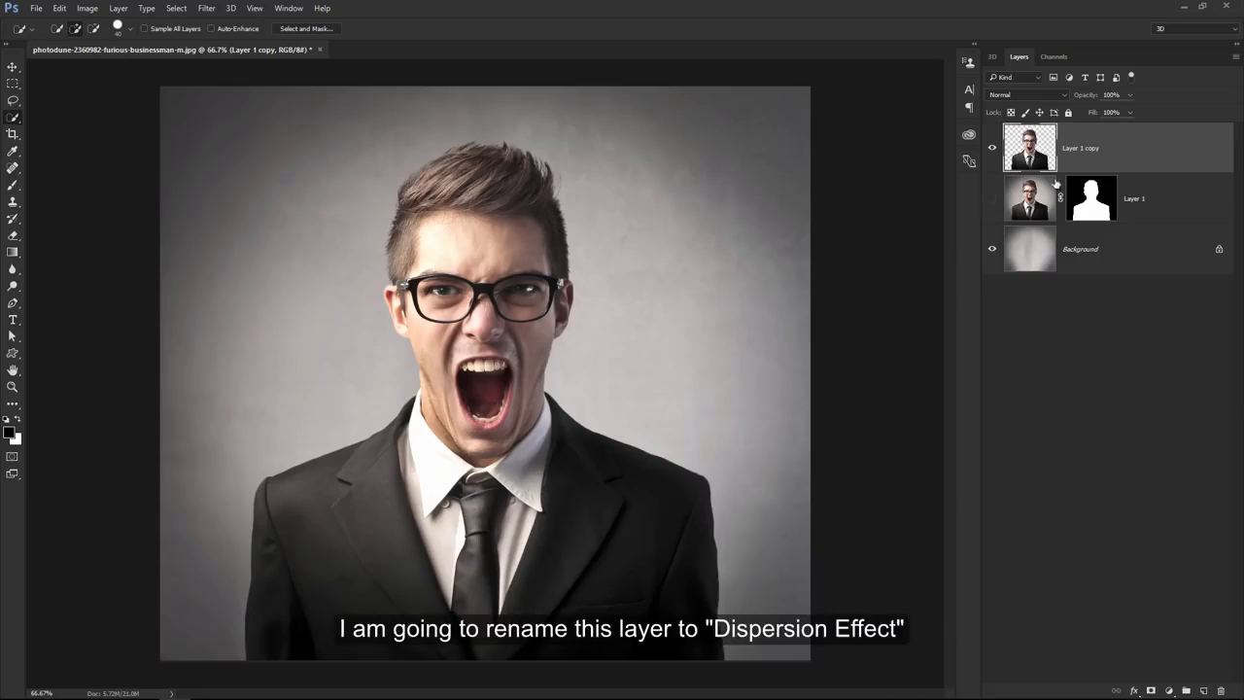
double_click(1080, 147)
key(Return)
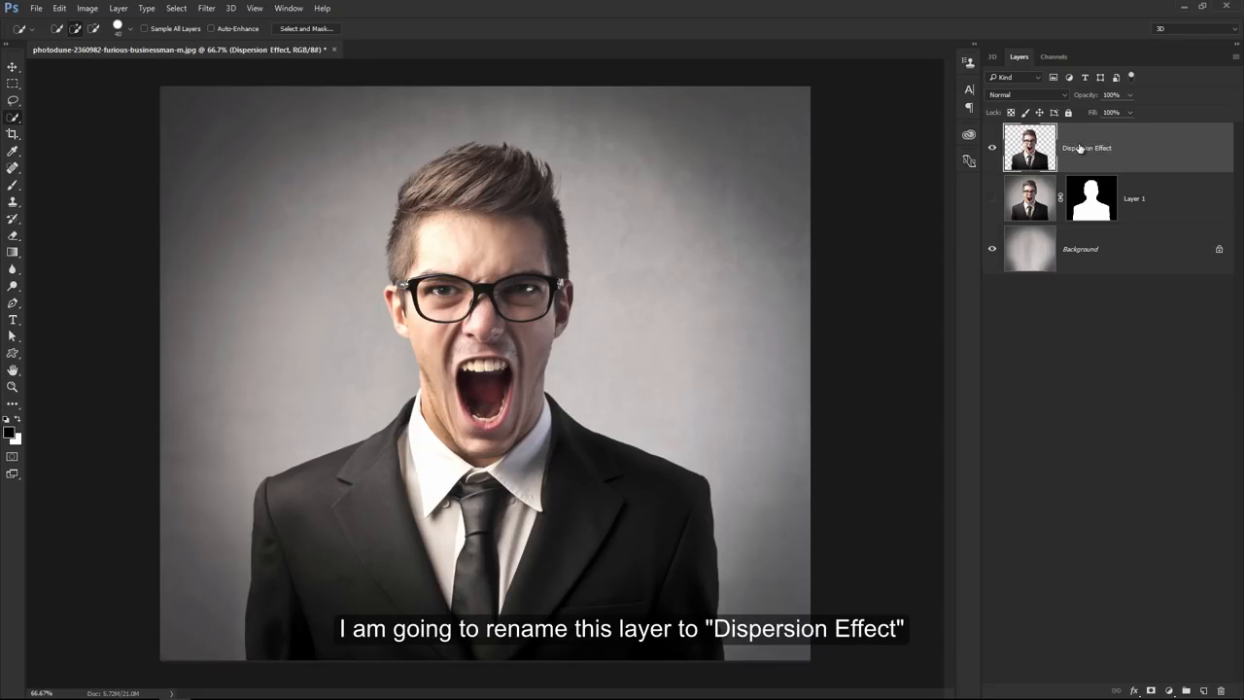
Step: Duplicate the Dispersion Effect layer and rename the new copy Man
key(ctrl+j)
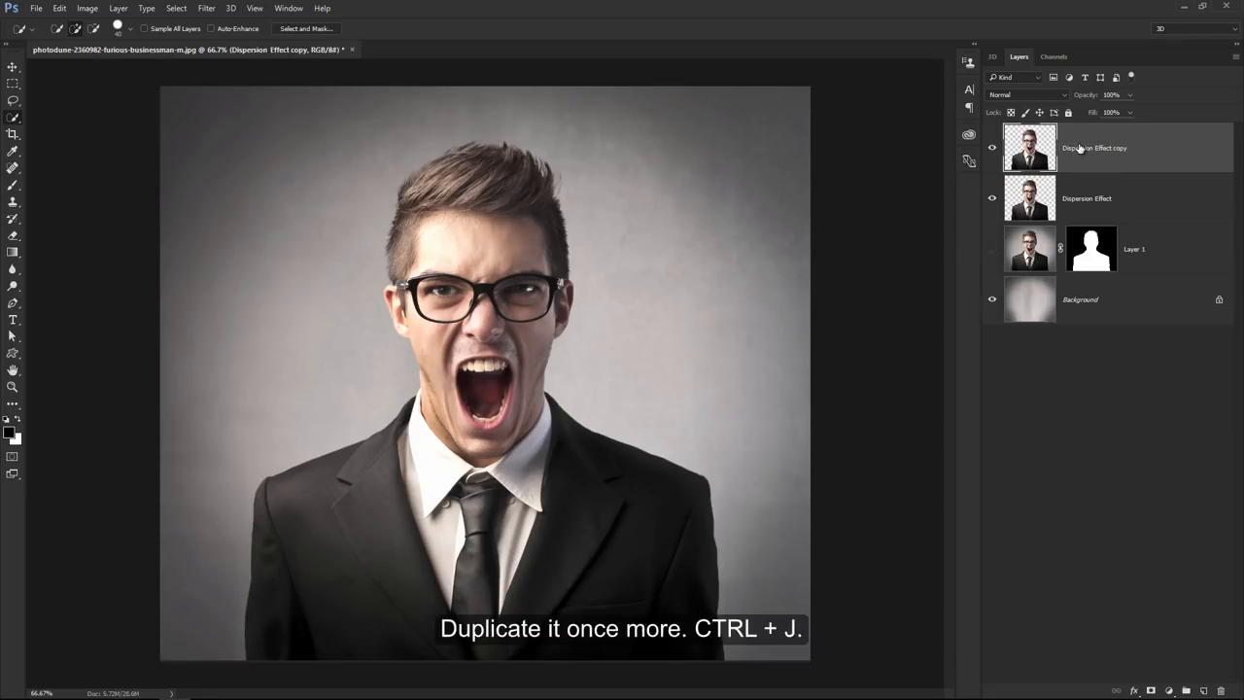
double_click(1080, 148)
text(Man)
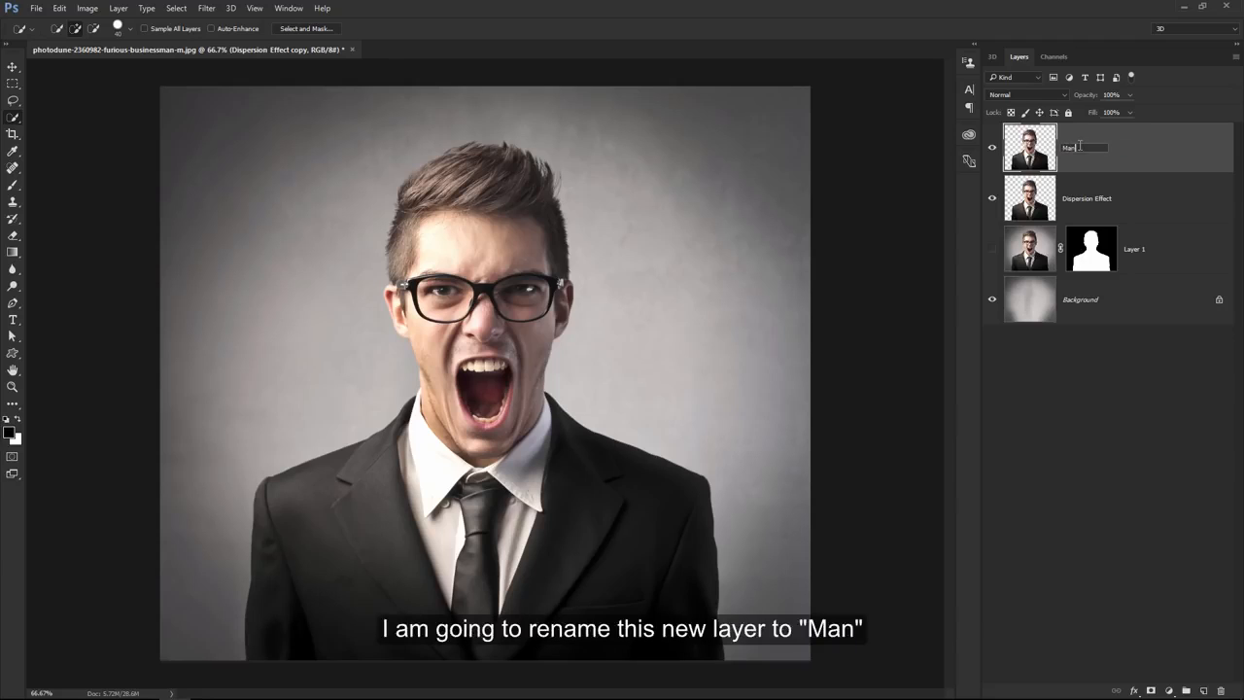
key(Return)
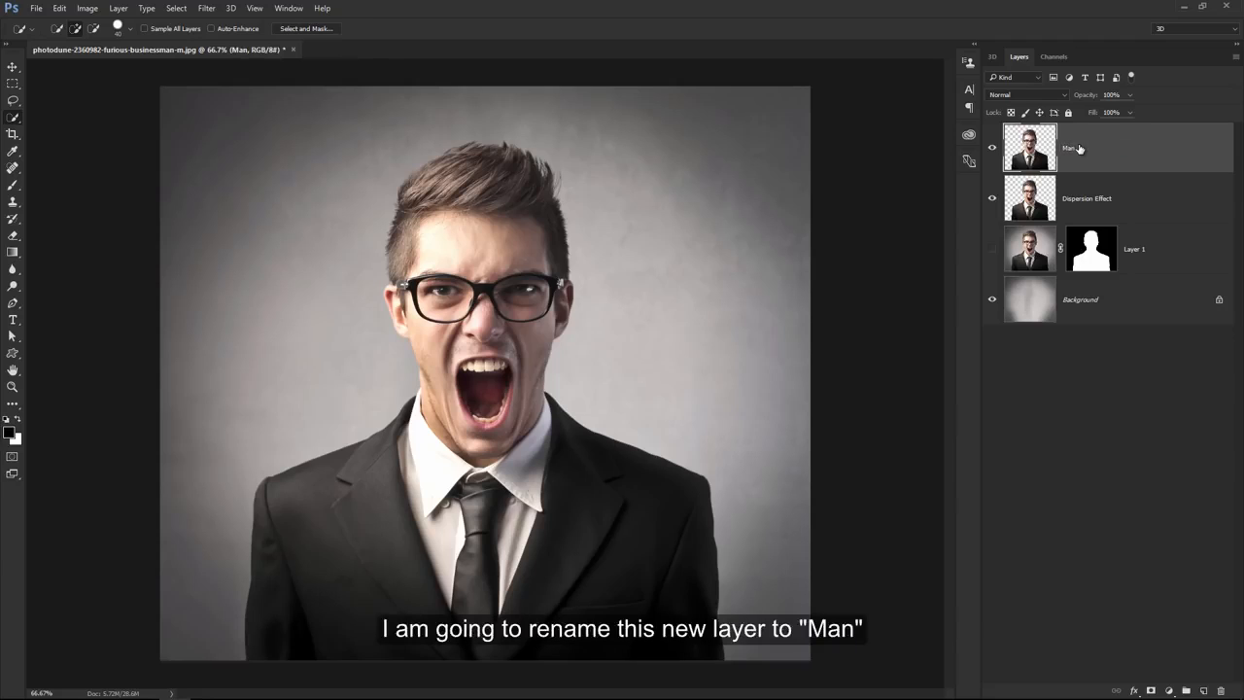
Step: Open the Dispersion Effect layer in Liquify and warp the man's hair up and right to the image edge
click(1076, 208)
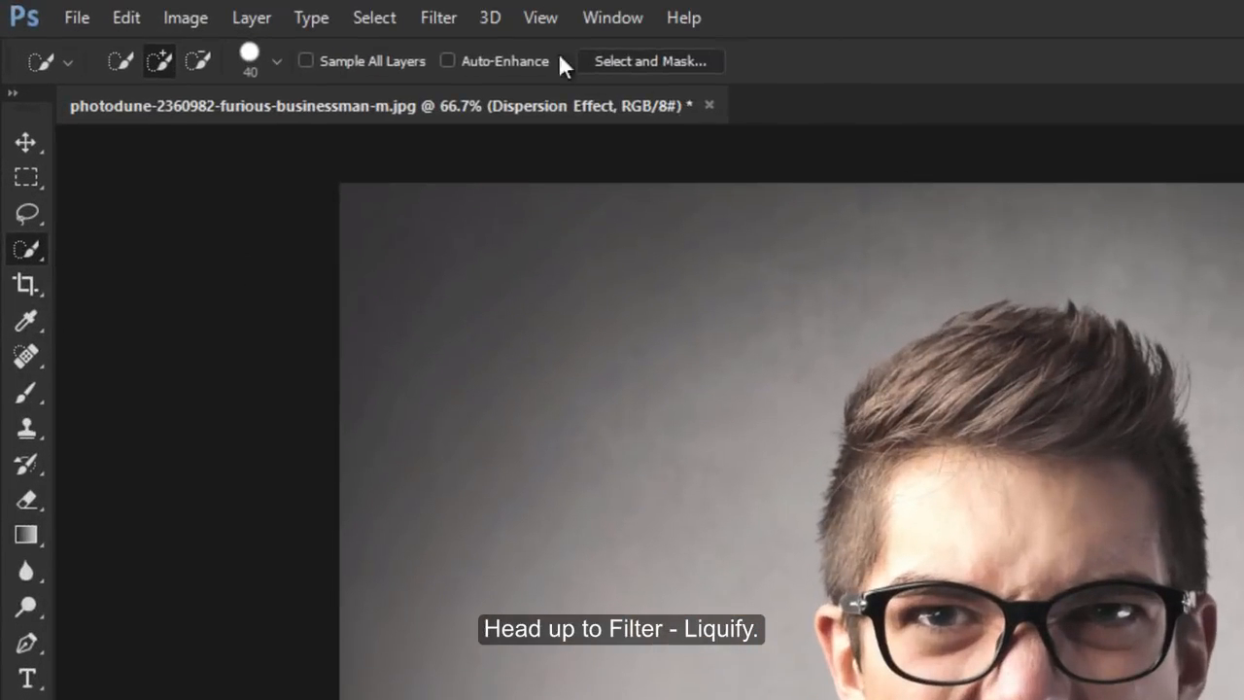
click(210, 9)
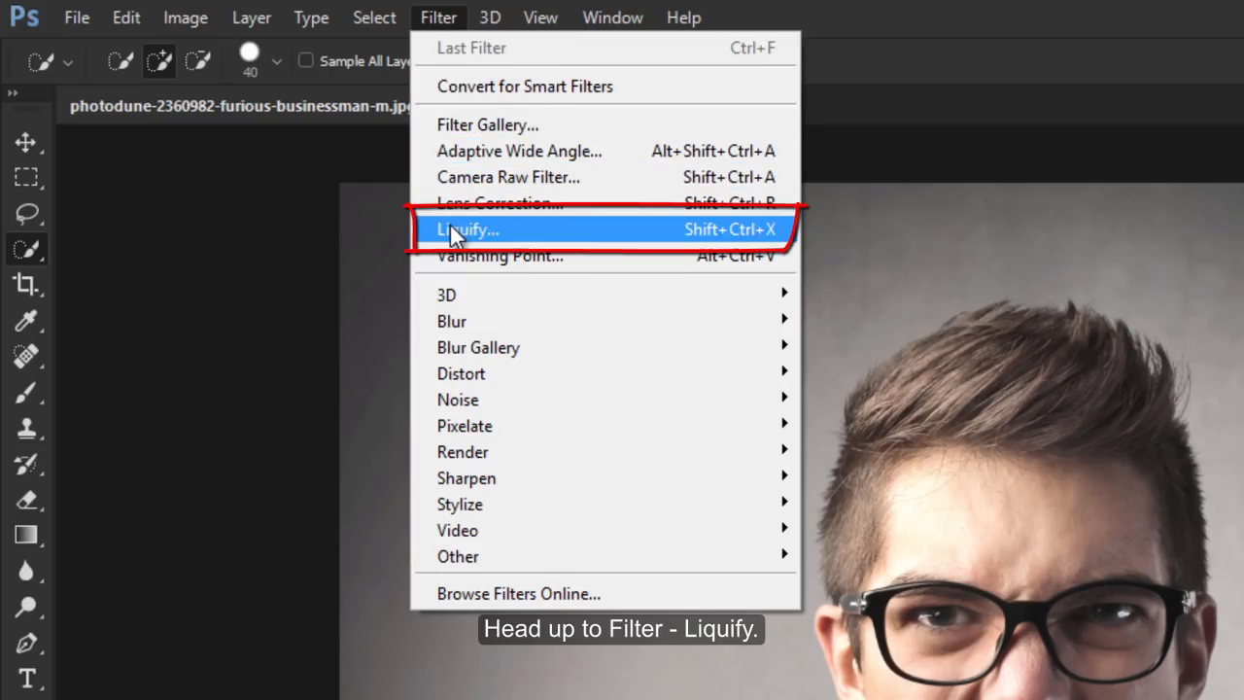
click(452, 235)
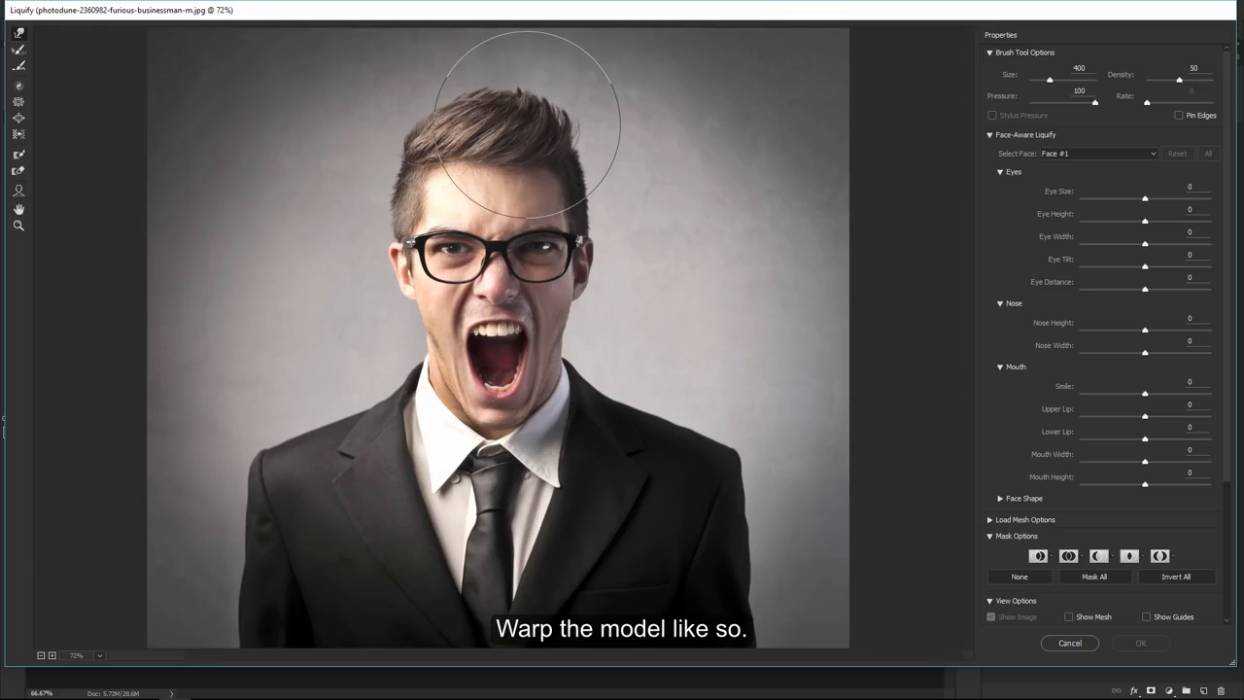
mouse_move(527, 124)
mouse_down()
mouse_move(531, 108)
mouse_move(616, 89)
mouse_up()
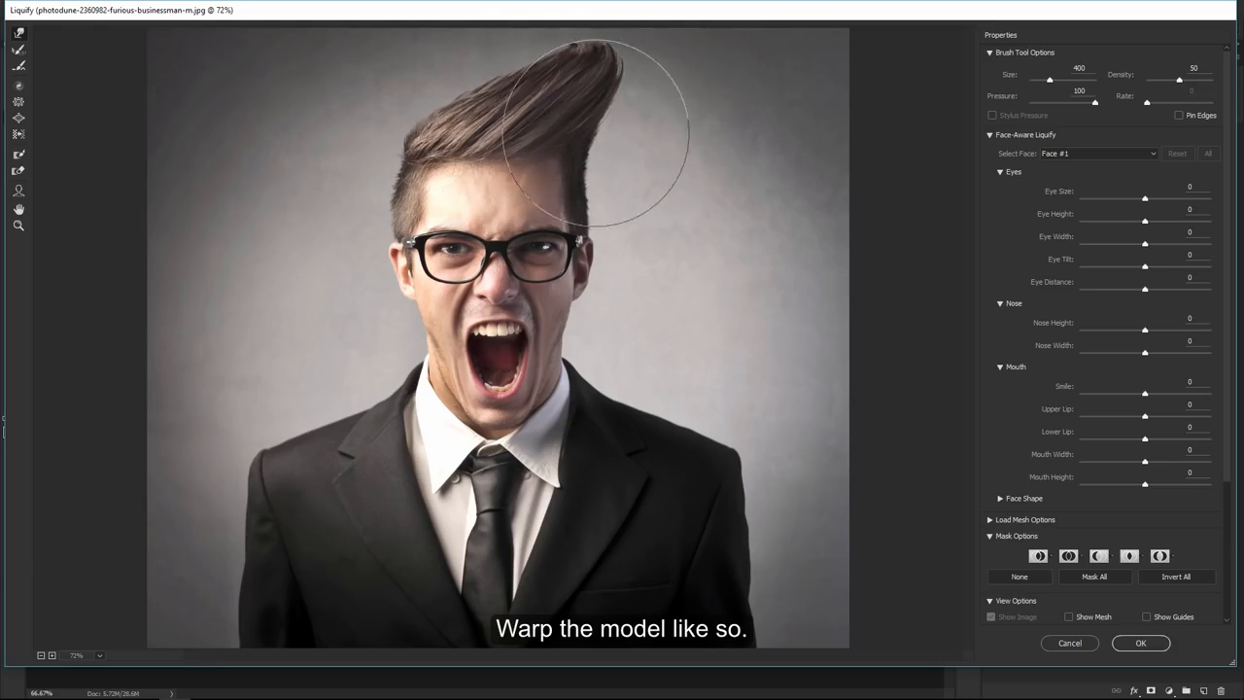
drag(596, 134, 676, 116)
drag(485, 95, 528, 60)
drag(605, 84, 784, 31)
mouse_move(585, 56)
mouse_down()
mouse_move(590, 16)
mouse_move(656, 32)
mouse_move(718, 5)
mouse_move(742, 30)
mouse_move(844, 3)
mouse_up()
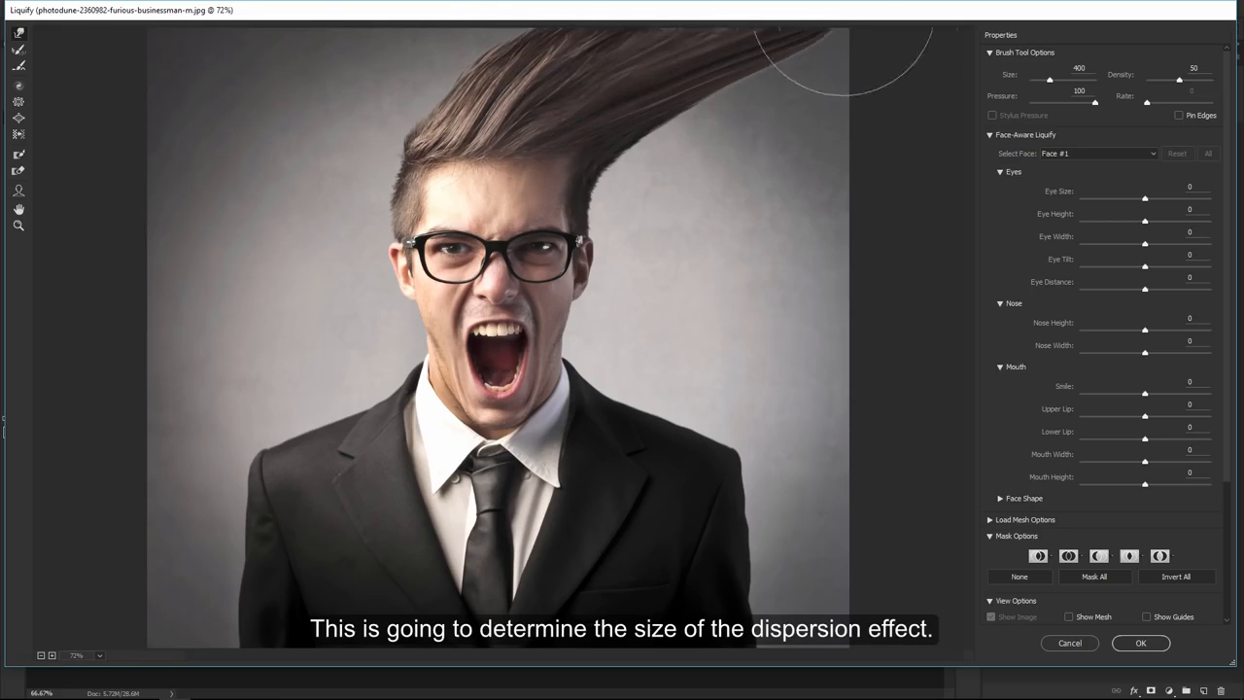
Step: Reduce the Liquify brush size to 200 and stretch the lower right side of the hair out past the right image edge
key(bracketleft)
key(bracketleft)
key(bracketleft)
key(bracketleft)
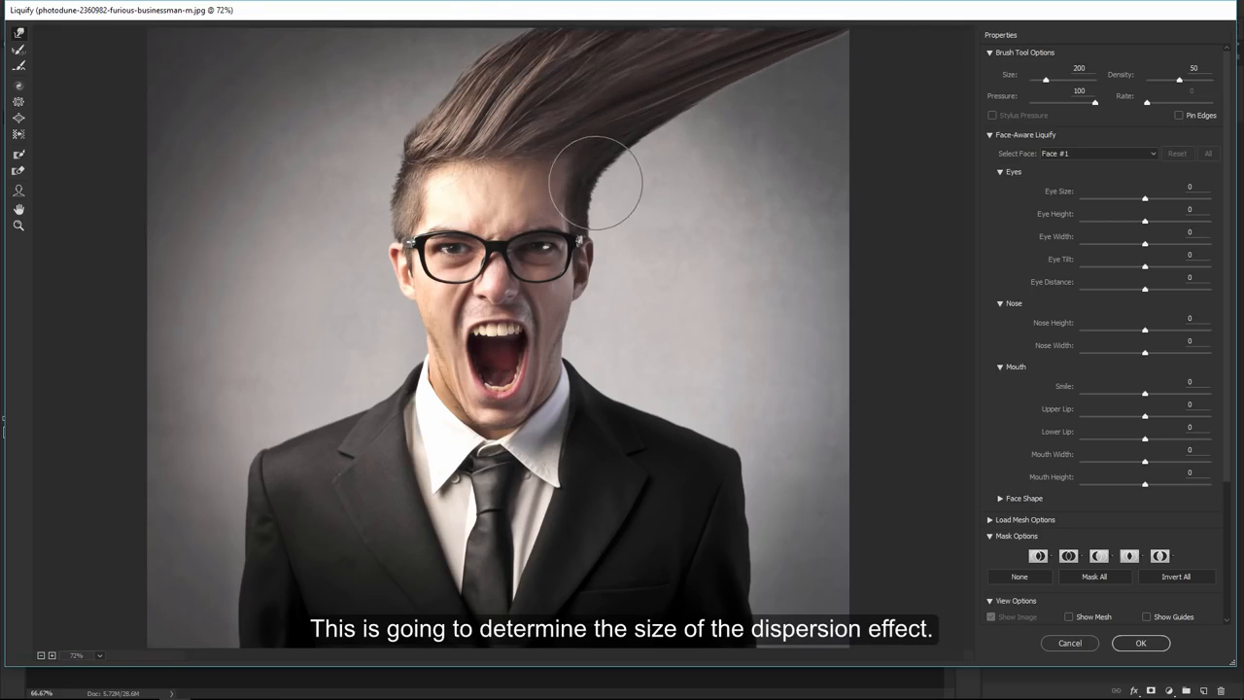
mouse_move(595, 182)
mouse_down()
mouse_move(691, 171)
mouse_move(627, 153)
mouse_move(780, 104)
mouse_move(685, 131)
mouse_move(837, 75)
mouse_move(734, 101)
mouse_move(892, 43)
mouse_move(765, 83)
mouse_move(889, 29)
mouse_up()
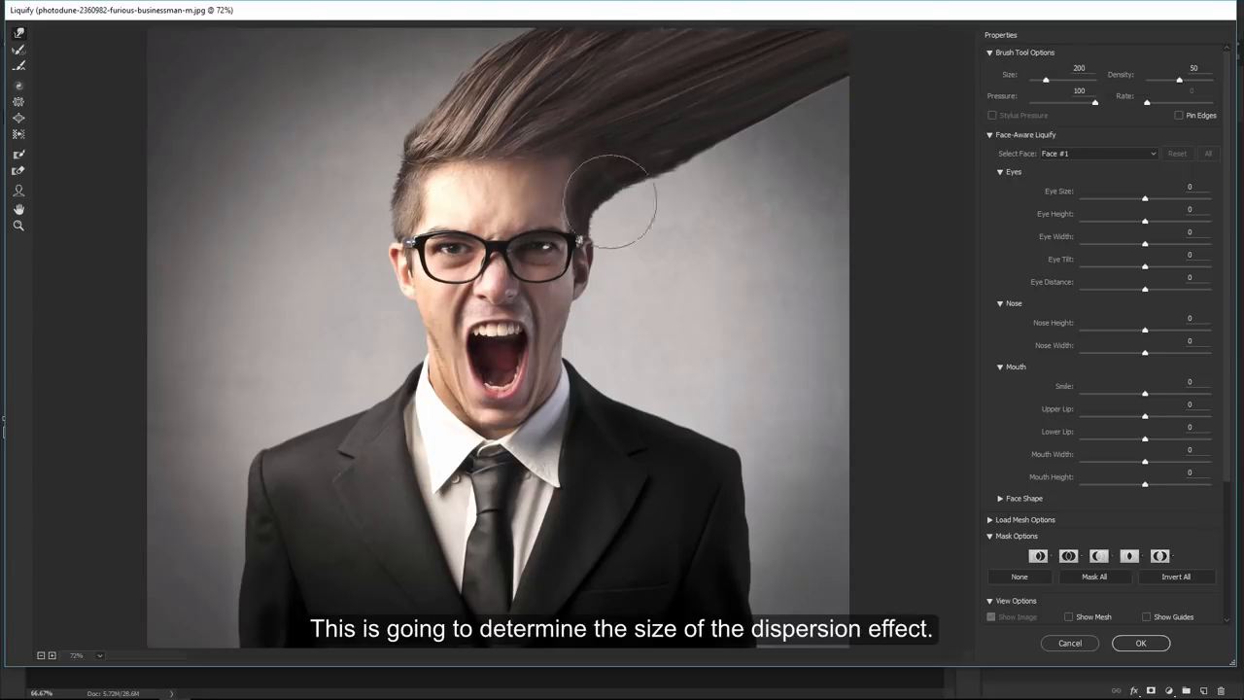
mouse_move(610, 201)
mouse_down()
mouse_move(710, 202)
mouse_move(647, 198)
mouse_move(803, 151)
mouse_move(796, 120)
mouse_move(838, 101)
mouse_move(748, 118)
mouse_move(910, 72)
mouse_up()
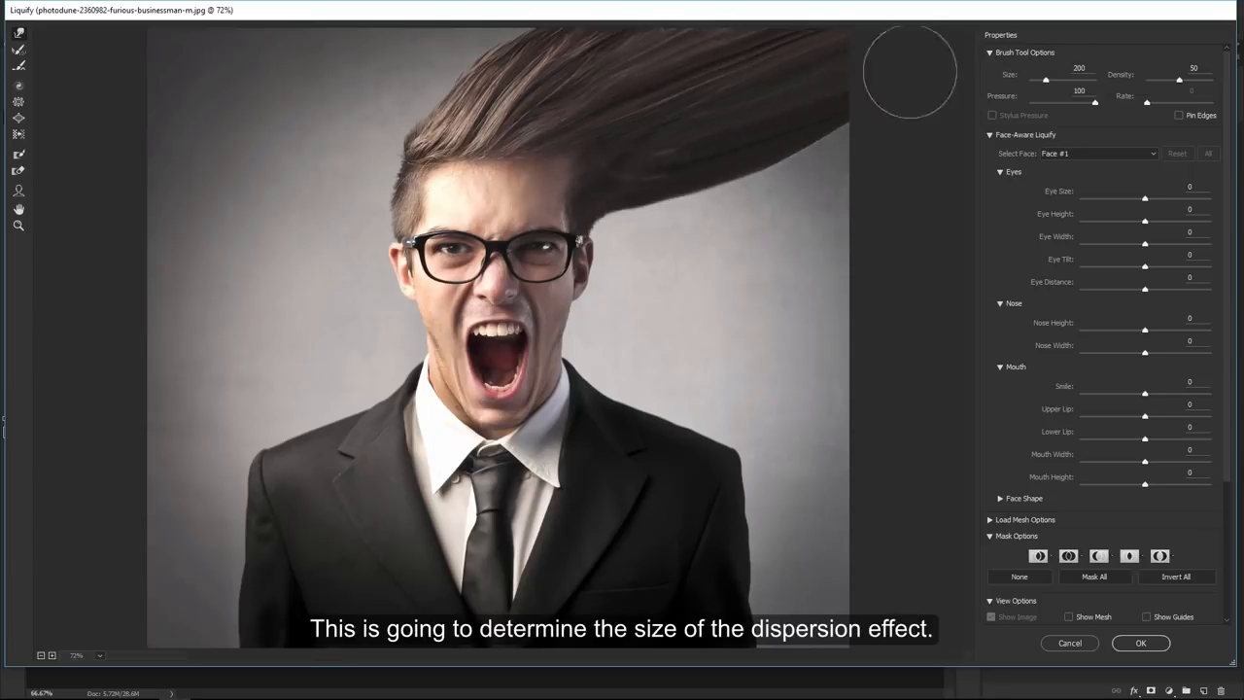
mouse_move(606, 222)
mouse_down()
mouse_move(623, 265)
mouse_move(608, 278)
mouse_move(659, 301)
mouse_move(713, 266)
mouse_move(708, 245)
mouse_move(725, 216)
mouse_move(692, 219)
mouse_move(839, 136)
mouse_up()
Step: Set the Liquify brush size to 250 and stretch the side of the head by the ear to the right image edge
key(bracketright)
drag(724, 192, 915, 101)
drag(708, 258, 906, 194)
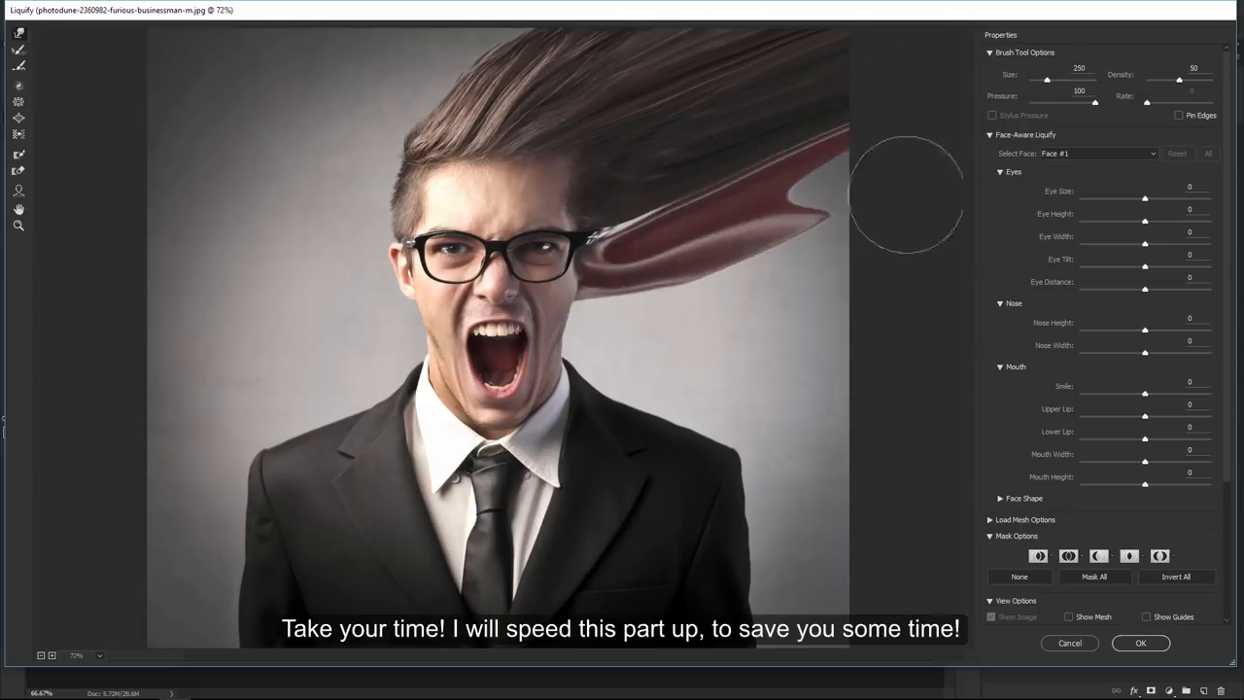
drag(792, 199, 884, 205)
Step: Set the Liquify brush size to 200 and pull the jaw edge and the suit shoulder beside the collar up and outward
key(bracketleft)
drag(566, 327, 654, 324)
drag(619, 418, 653, 328)
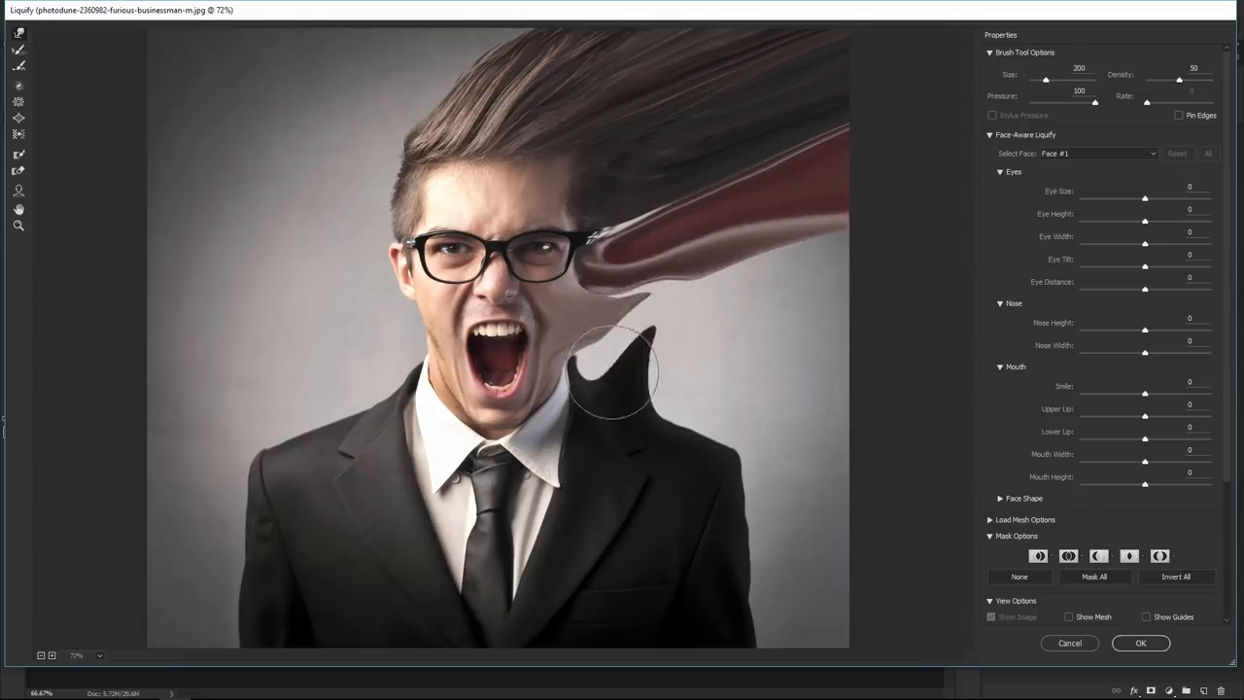
mouse_move(614, 373)
mouse_down()
mouse_move(616, 340)
mouse_move(657, 300)
mouse_move(642, 301)
mouse_move(698, 272)
mouse_up()
Step: Enlarge the Liquify brush and stretch the neck side and suit shoulder up and right past the image edge
key(bracketleft)
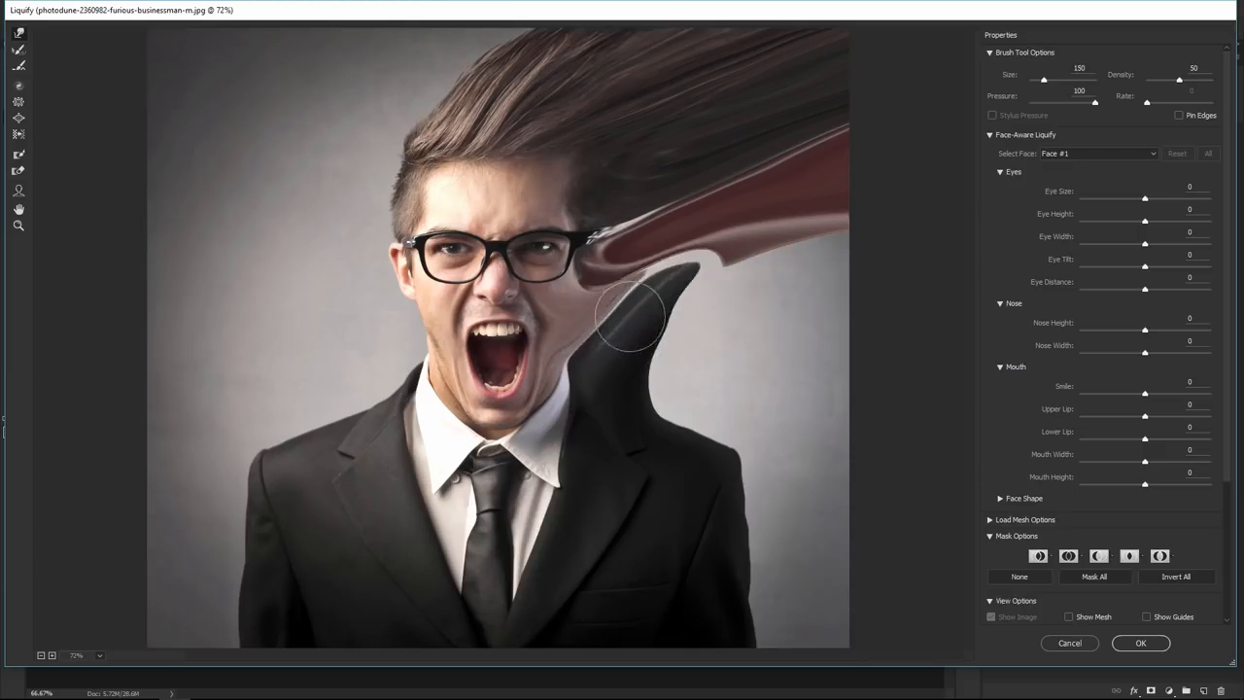
key(bracketright)
key(bracketright)
key(bracketright)
mouse_move(622, 319)
mouse_down()
mouse_move(866, 183)
mouse_move(895, 100)
mouse_up()
drag(639, 426, 813, 291)
mouse_move(669, 413)
mouse_down()
mouse_move(725, 320)
mouse_move(869, 230)
mouse_move(900, 245)
mouse_up()
Step: Set the Liquify brush size to 500, stretch the outer shoulder and sleeve past the right image edge, and apply the Liquify changes
key(bracketright)
key(bracketright)
drag(741, 381, 939, 182)
drag(722, 572, 909, 607)
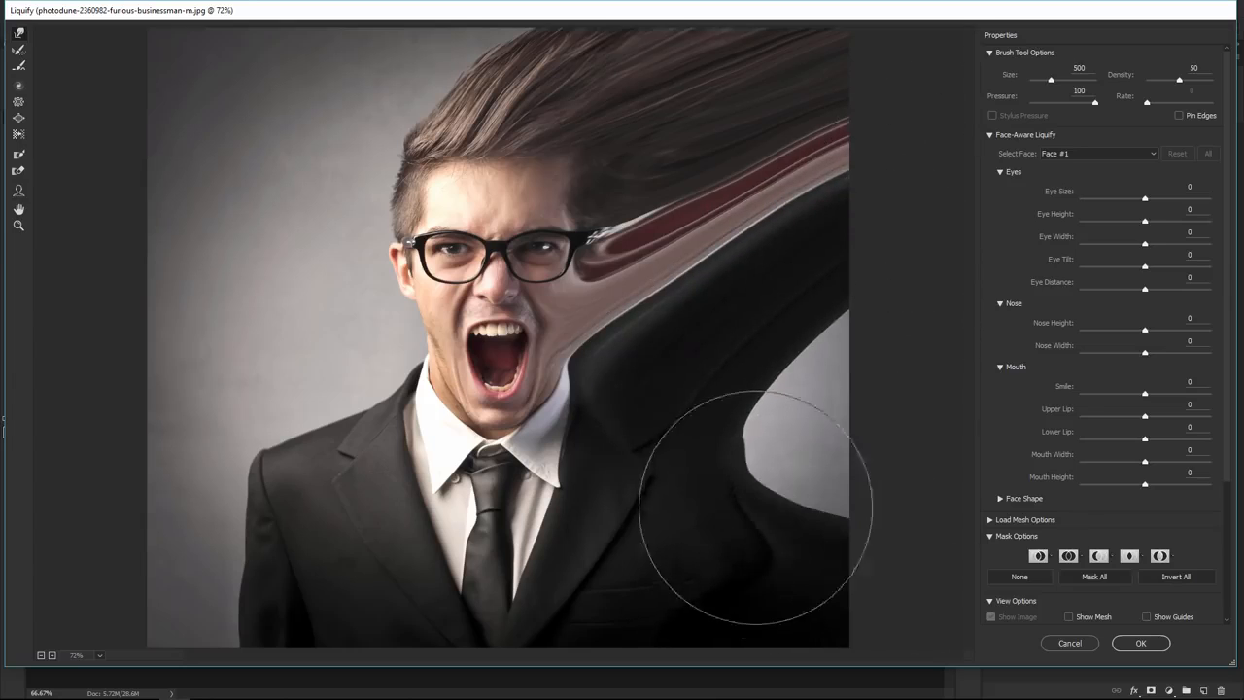
drag(756, 506, 889, 305)
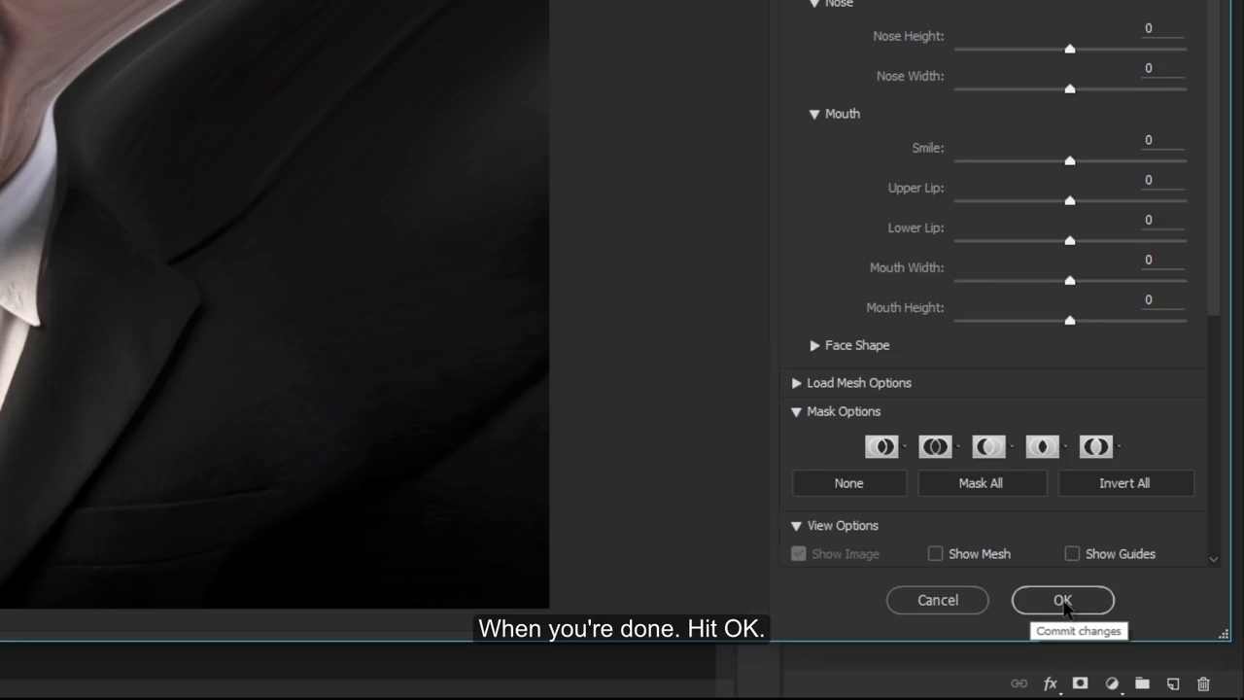
click(1063, 600)
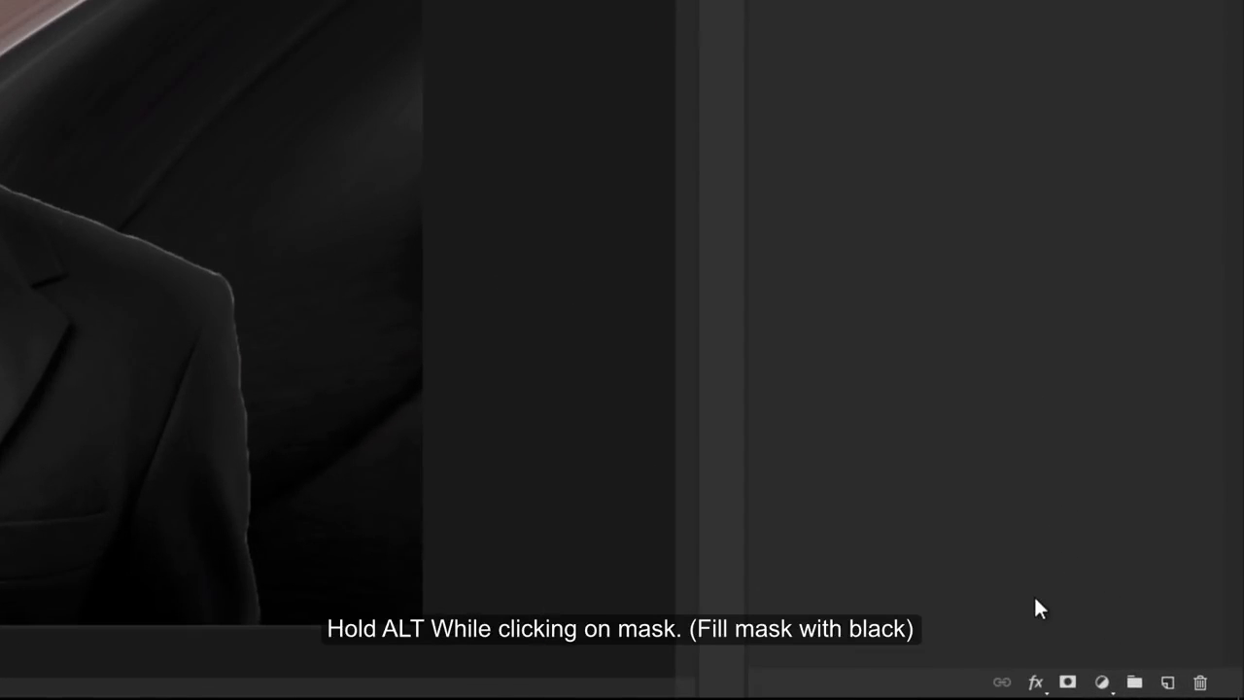
Step: Add a black-filled layer mask to the Dispersion Effect layer and a white layer mask to the Man layer
alt+click(1068, 683)
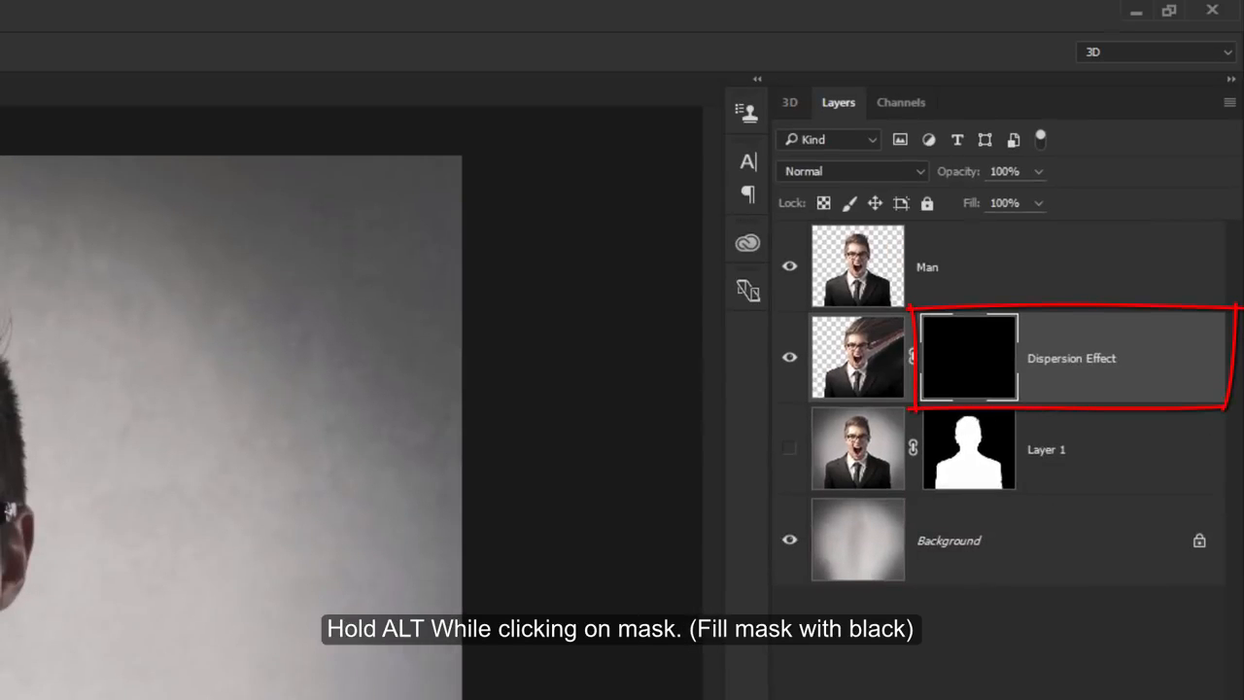
click(941, 272)
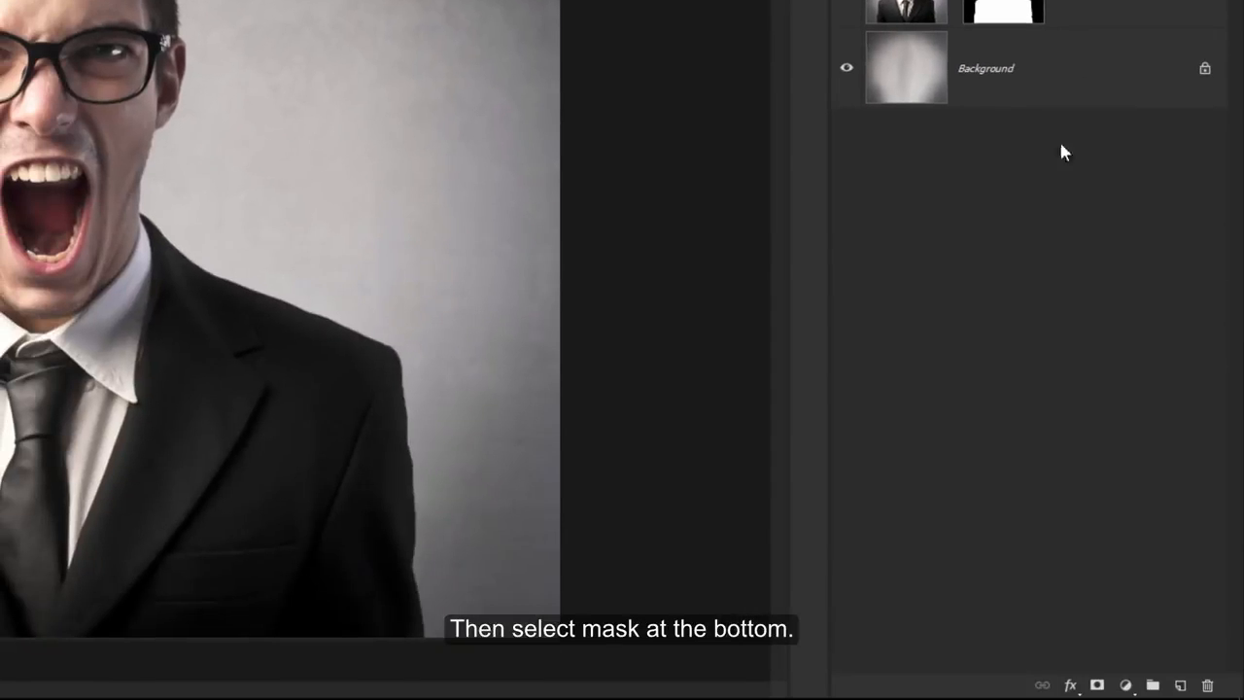
click(1102, 688)
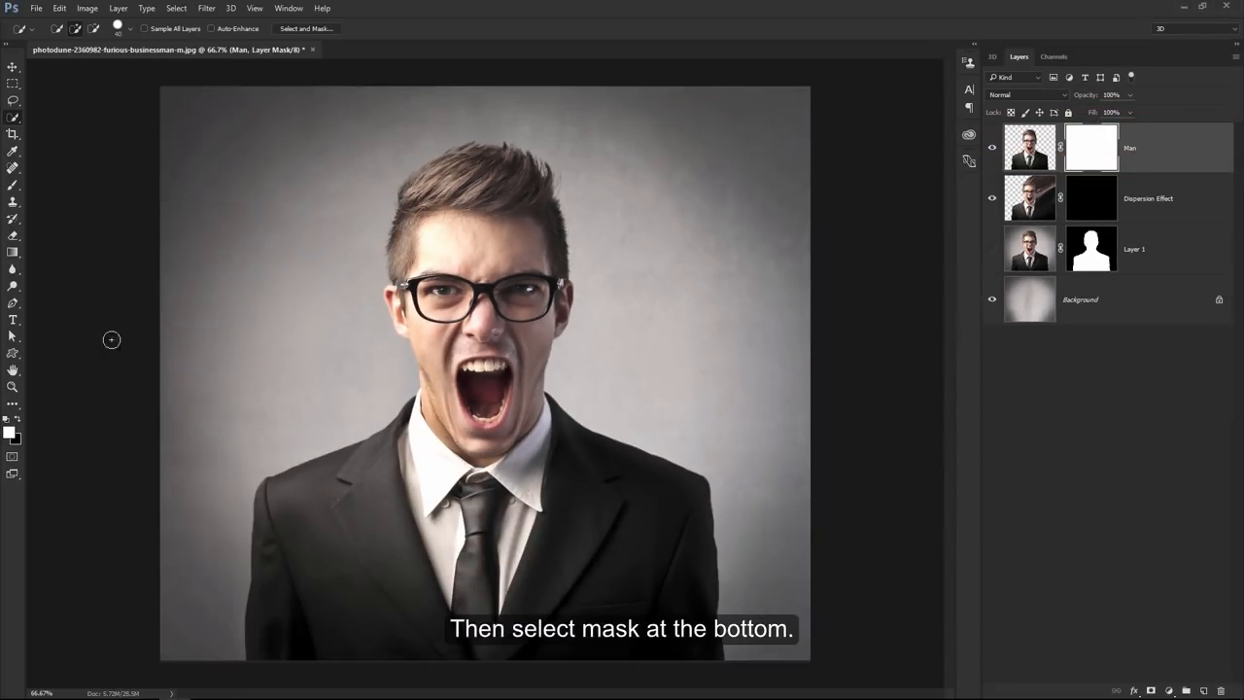
Step: Set the foreground colour to black and choose the 1731 px dispersion brush preset for the Brush tool
click(20, 420)
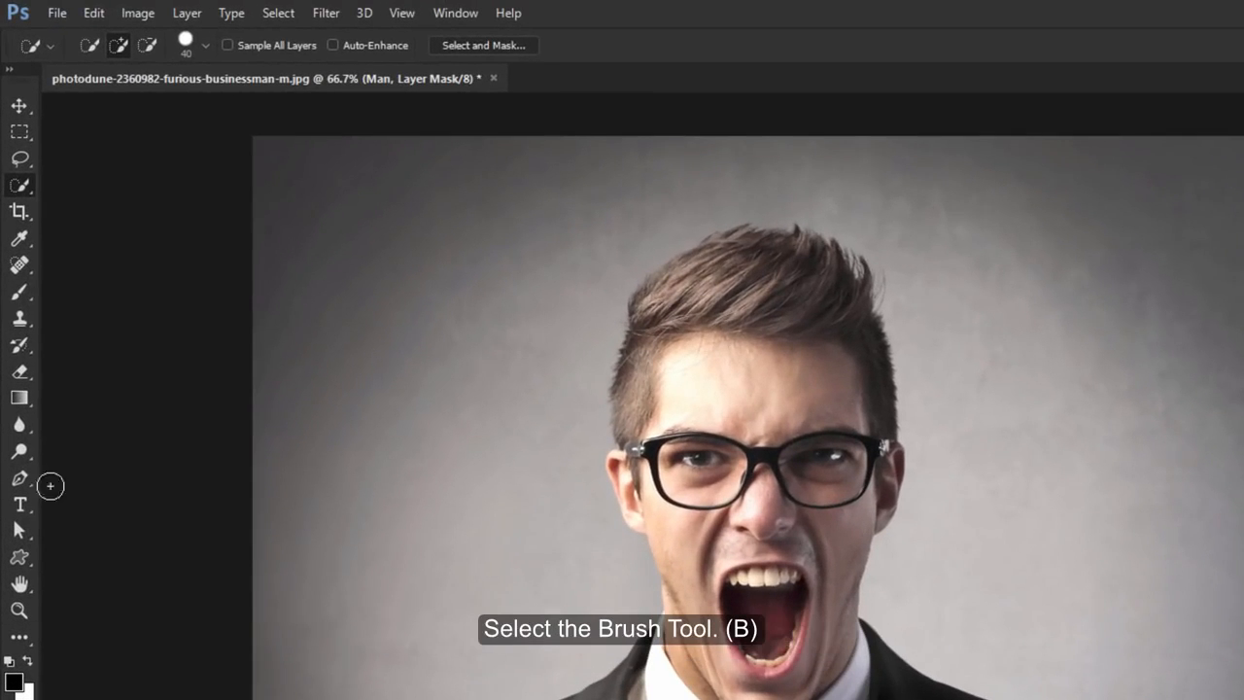
click(24, 291)
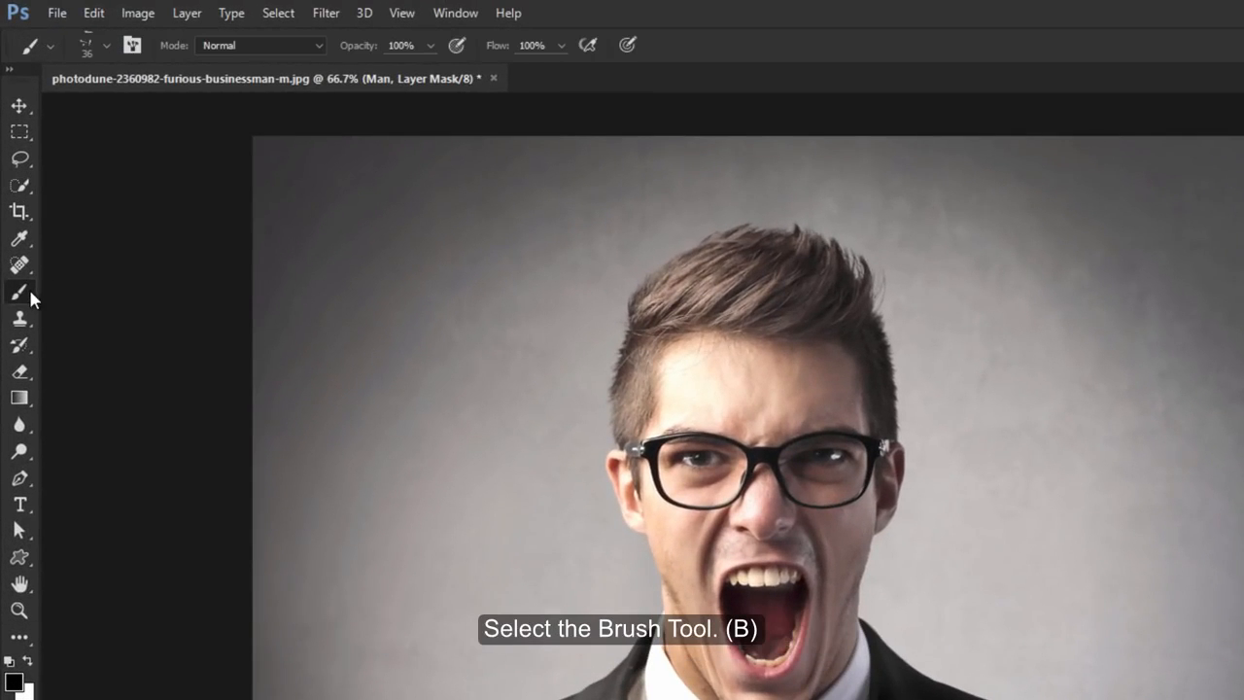
click(105, 44)
drag(360, 692, 360, 699)
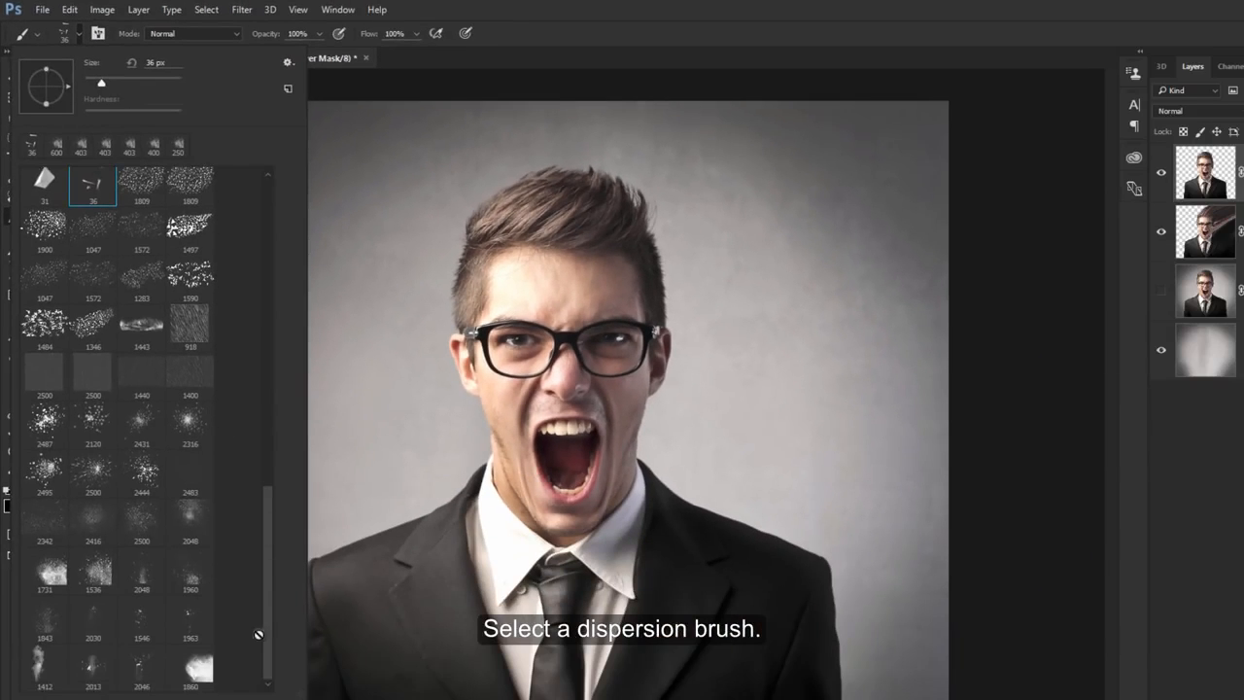
double_click(66, 573)
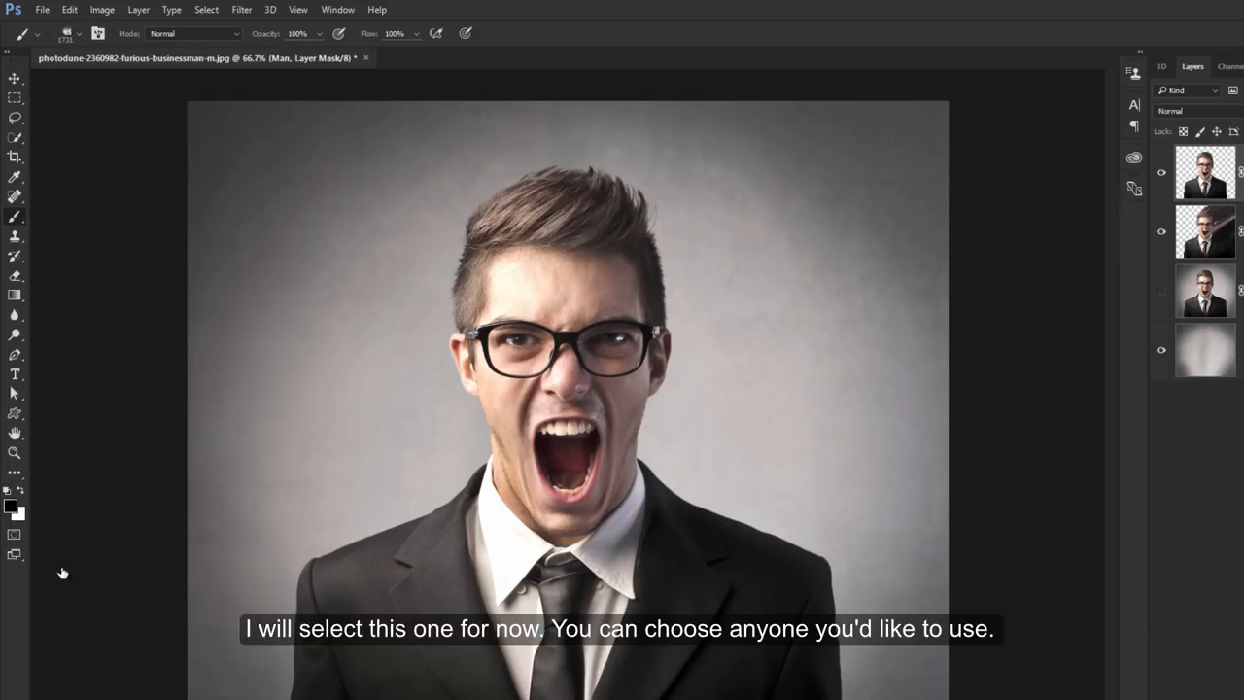
Step: Show the detailed brush settings and, with a 600 px brush, paint black on the Man mask along the outer sleeve edge
click(98, 34)
drag(269, 85, 179, 92)
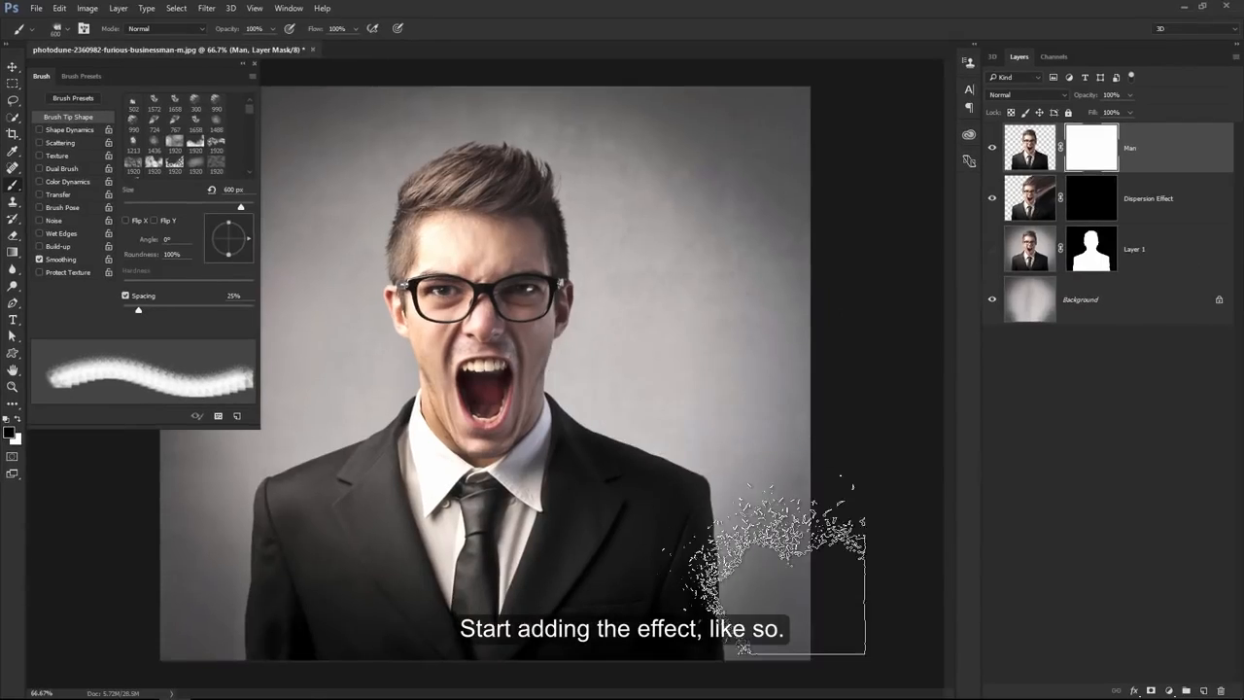
mouse_move(768, 593)
mouse_down()
mouse_move(783, 583)
mouse_move(748, 554)
mouse_move(721, 564)
mouse_up()
mouse_move(810, 523)
mouse_down()
mouse_move(792, 552)
mouse_move(782, 486)
mouse_move(779, 551)
mouse_up()
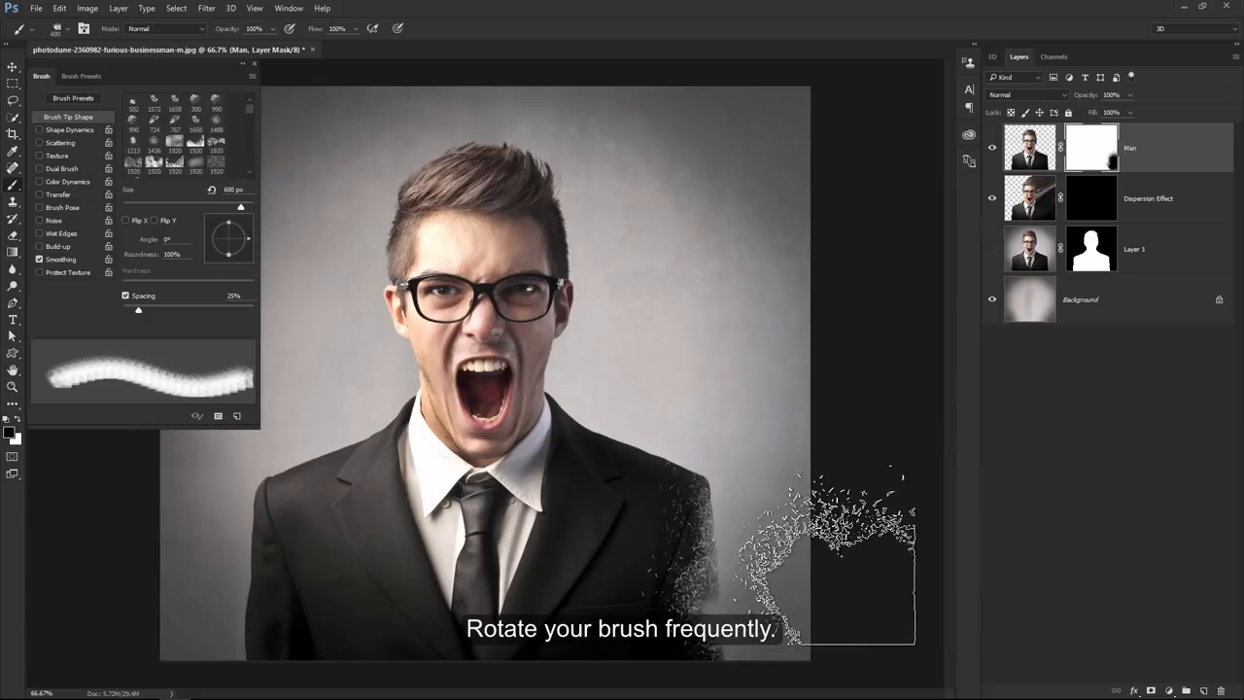
Step: Rotate the brush tip to 35°, reduce it to 502 px, and dab away the shoulder's outer edge on the Man mask
drag(250, 240, 246, 225)
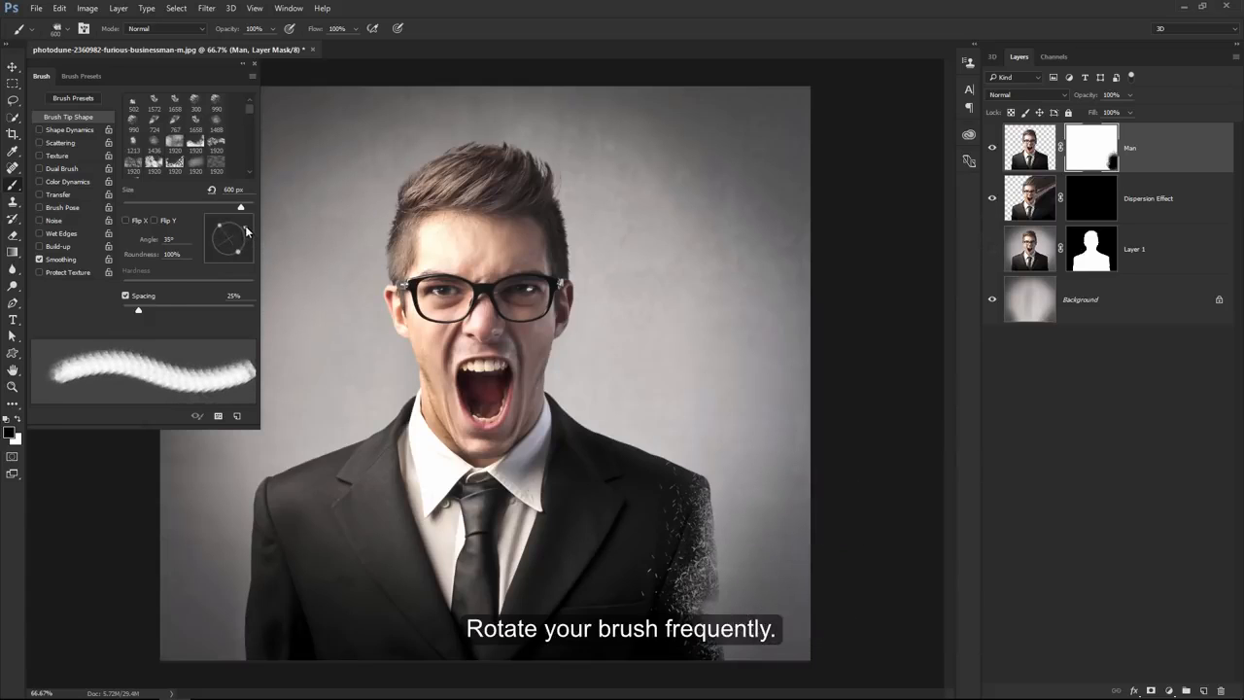
click(739, 467)
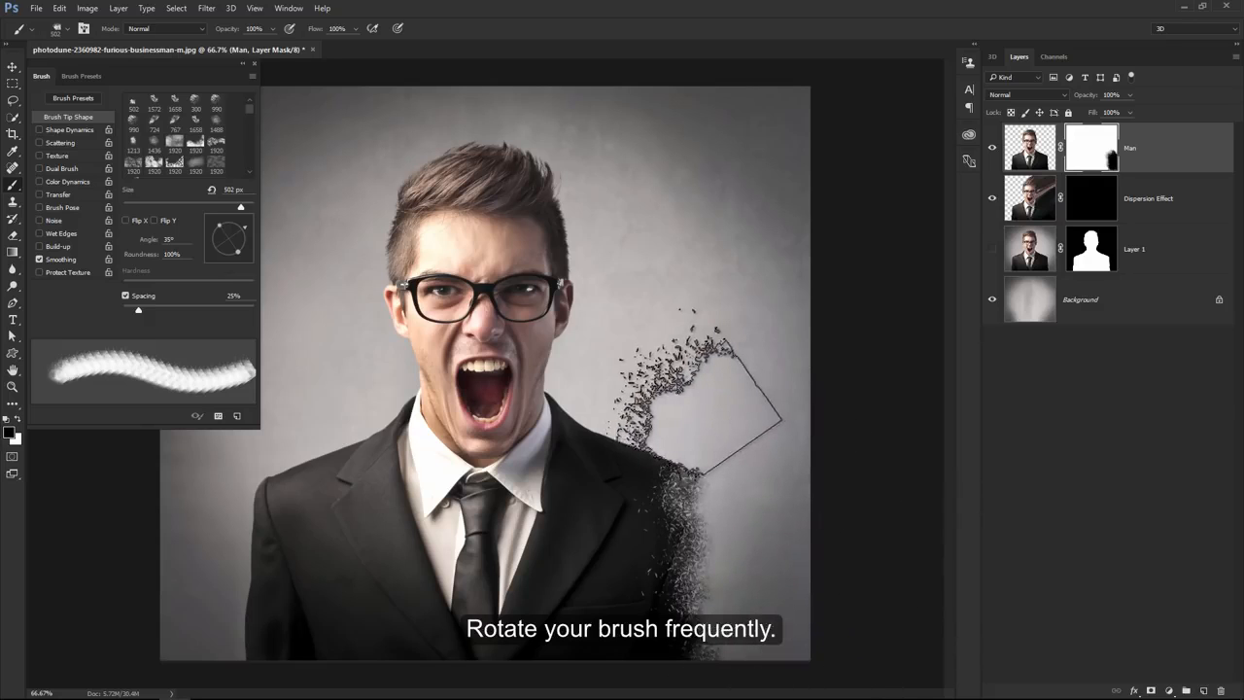
click(724, 408)
click(721, 409)
click(700, 409)
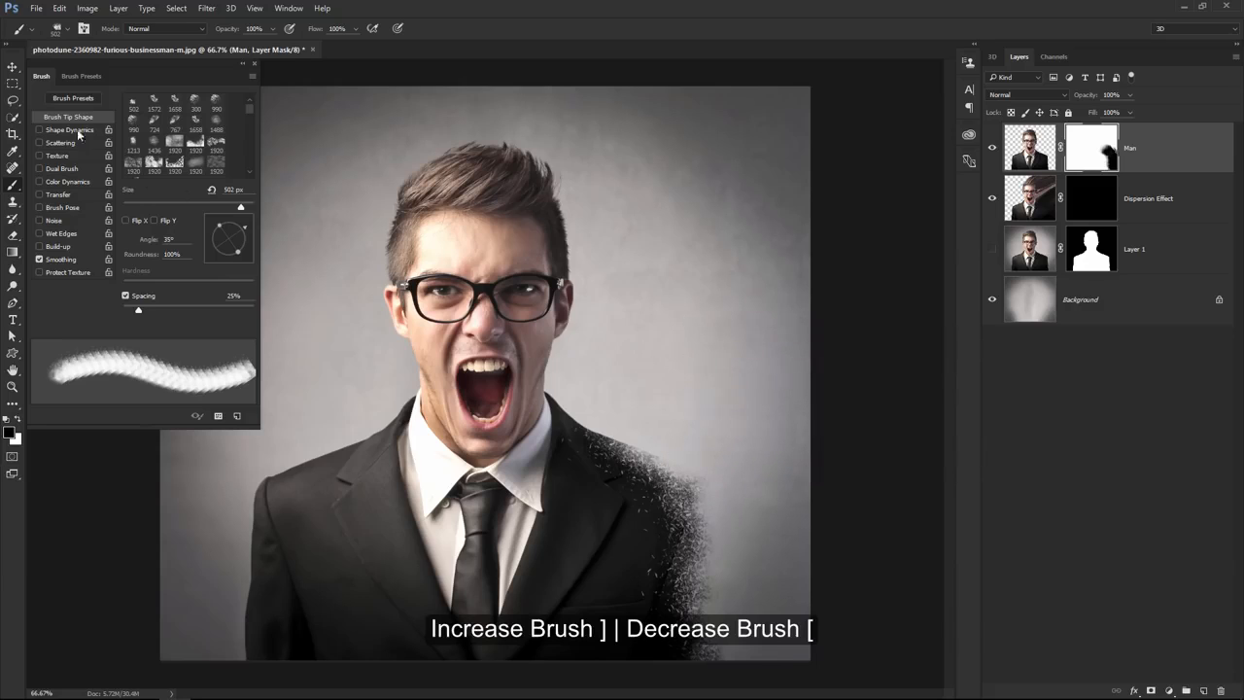
Step: Switch to the 1536 px dispersion brush preset, set its size to 400 px and rotate the tip to 53°
click(65, 33)
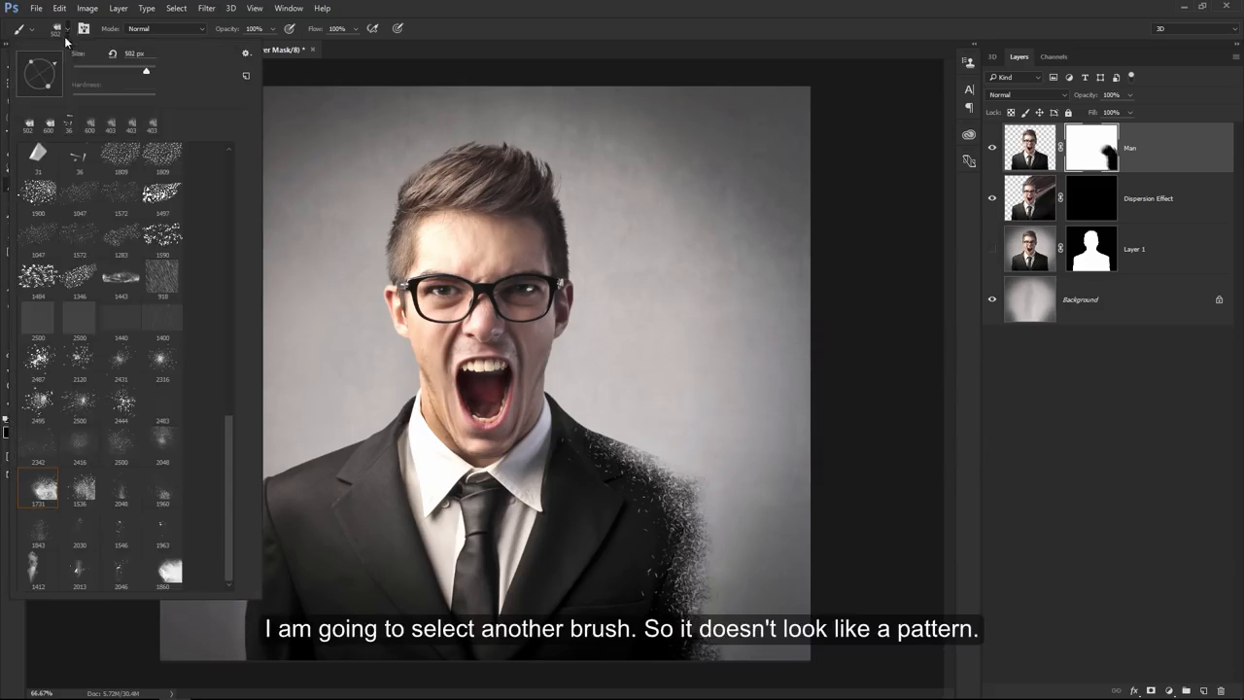
double_click(84, 494)
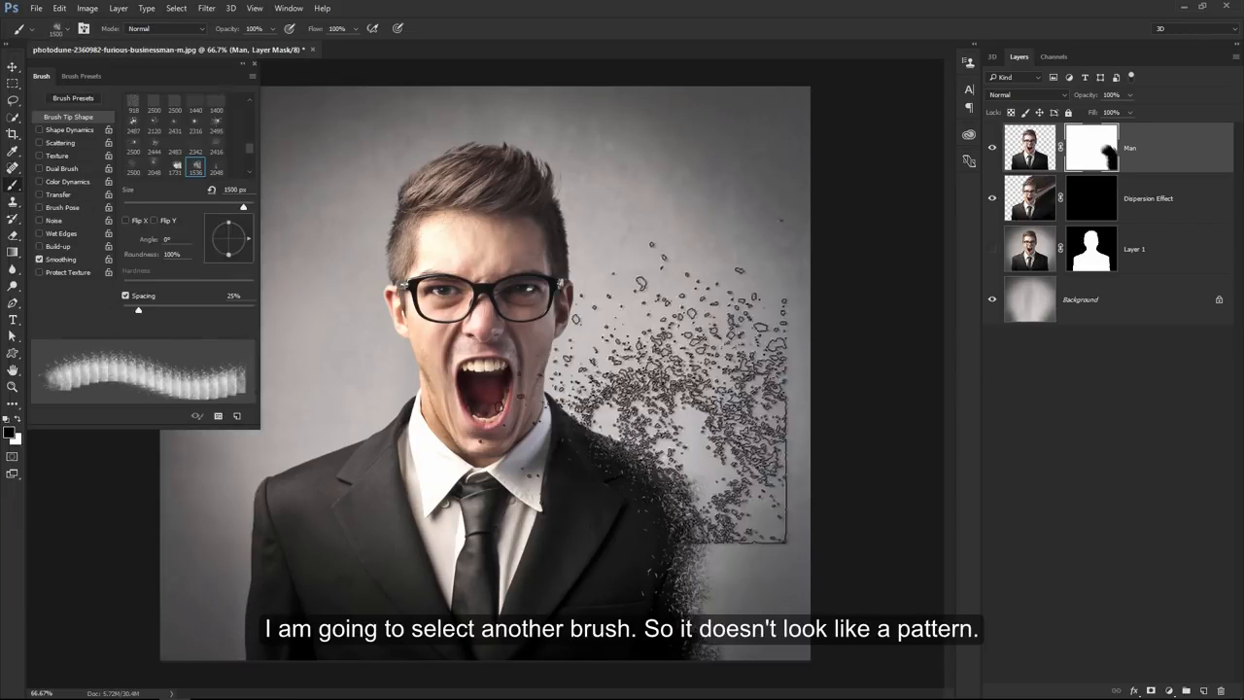
key(bracketleft)
key(bracketleft)
key(bracketleft)
key(bracketleft)
key(bracketleft)
key(bracketleft)
key(bracketleft)
key(bracketleft)
key(bracketleft)
key(bracketleft)
key(bracketleft)
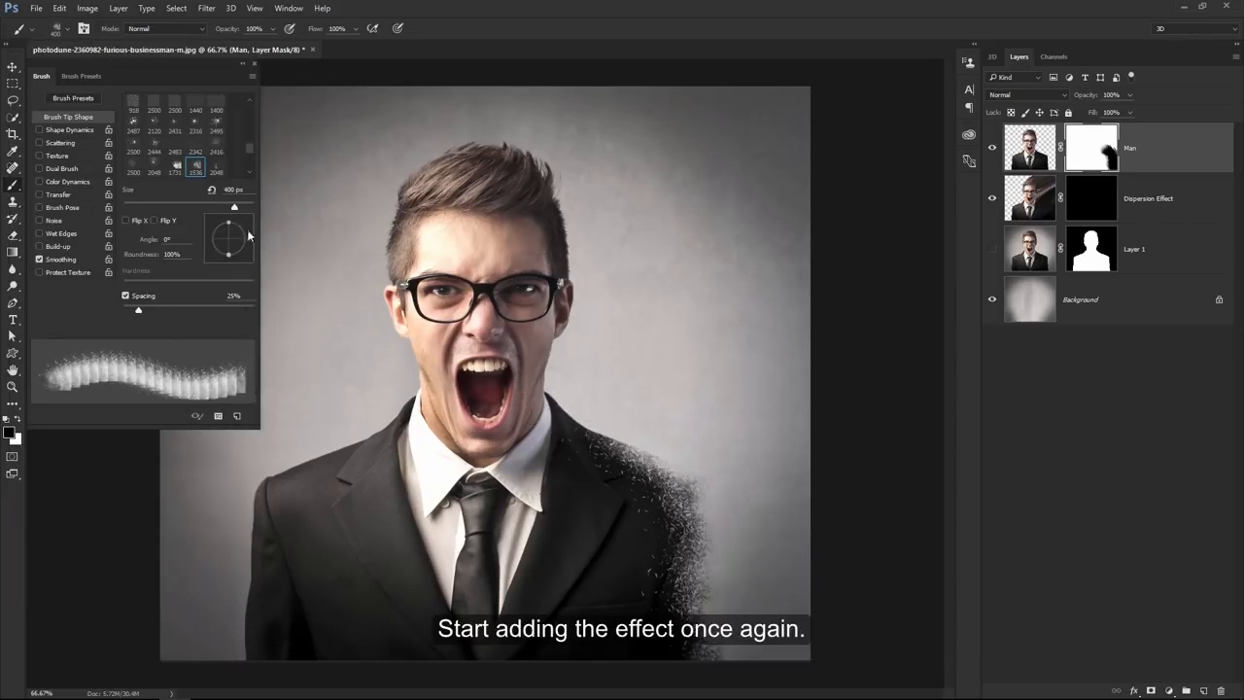
drag(250, 243, 242, 222)
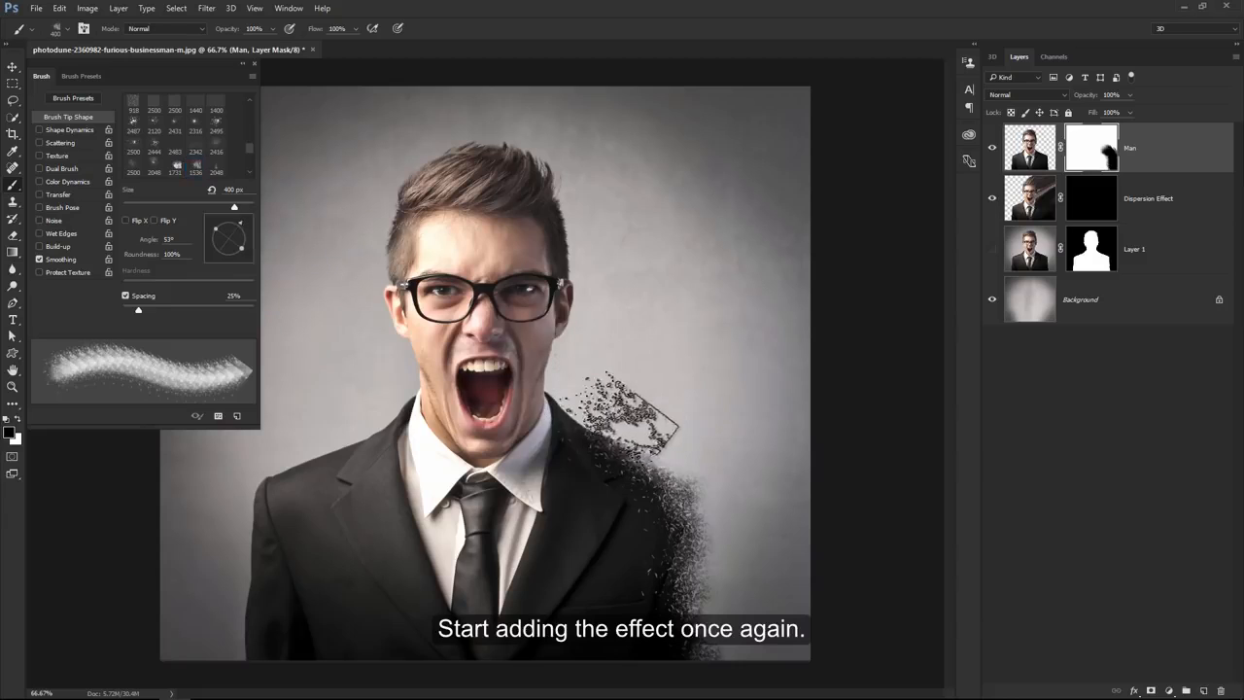
Step: Reduce the brush to 300 px and dab dispersion on the Man mask along the shoulder near the collar and the jaw
key(bracketleft)
key(bracketleft)
key(bracketright)
key(bracketright)
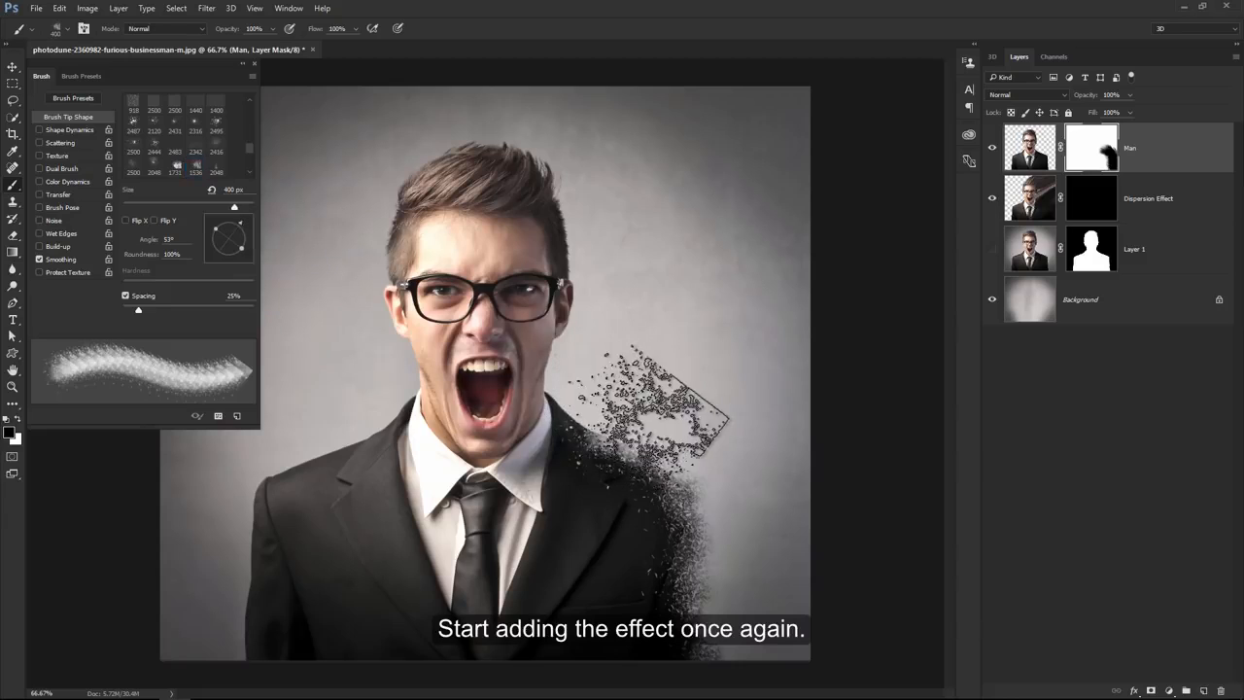
key(bracketleft)
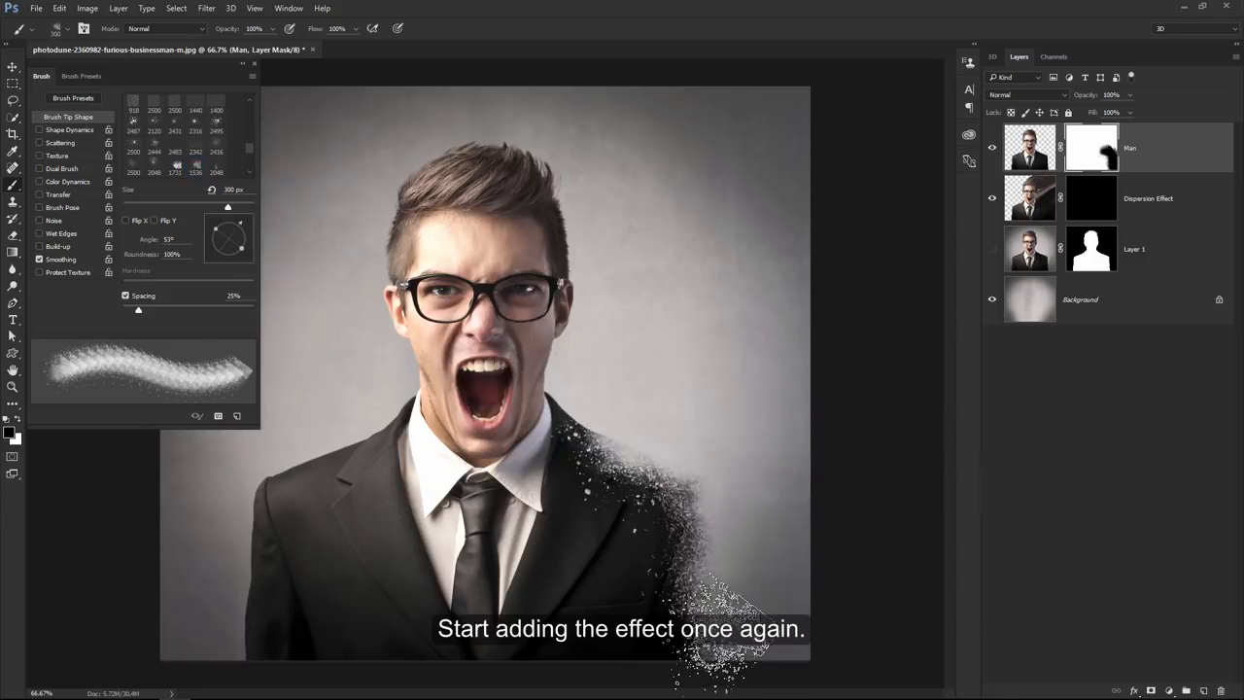
key(bracketleft)
click(584, 389)
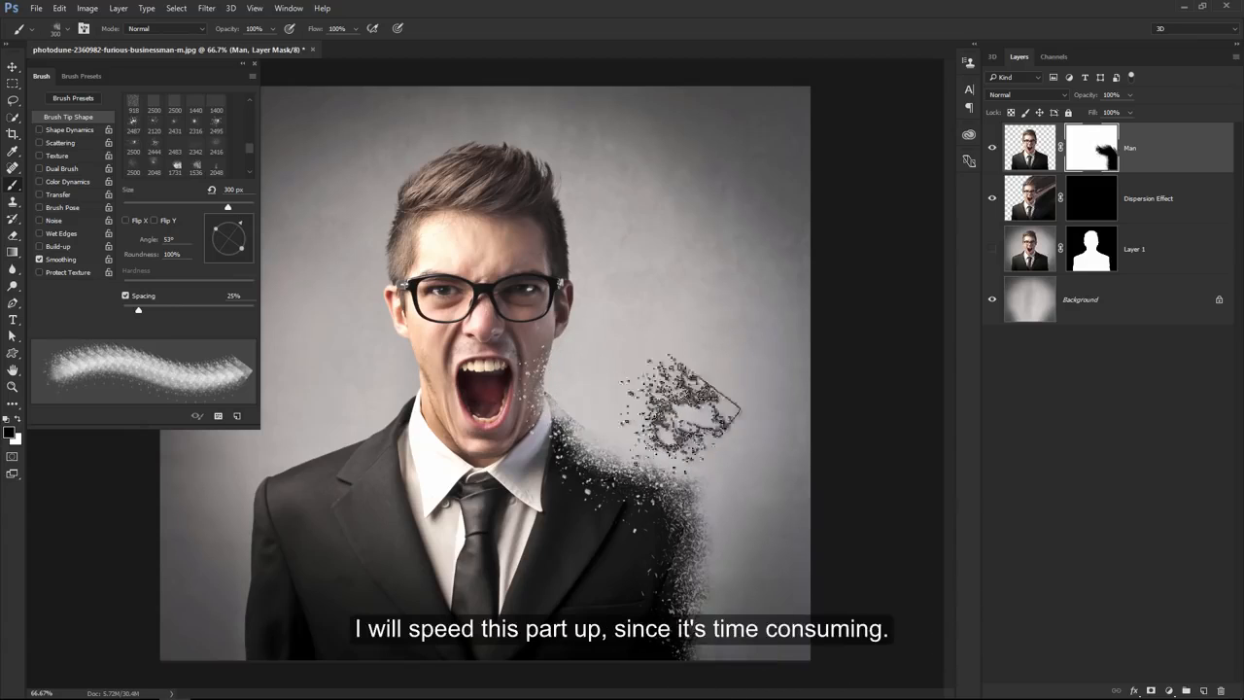
Step: Dab dispersion on the Man mask down the right side of the hair and temple, using brush sizes of 250 to 300 px
click(573, 180)
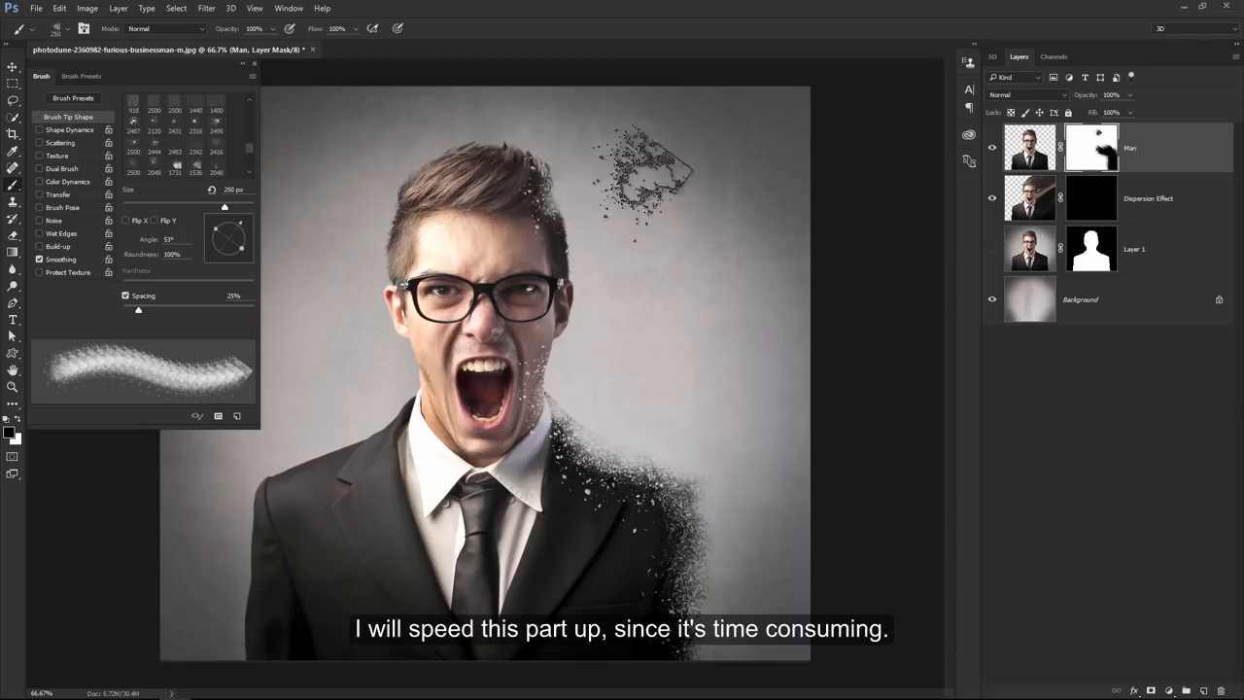
click(561, 150)
key(bracketright)
key(bracketright)
key(bracketright)
key(bracketleft)
key(bracketleft)
click(577, 178)
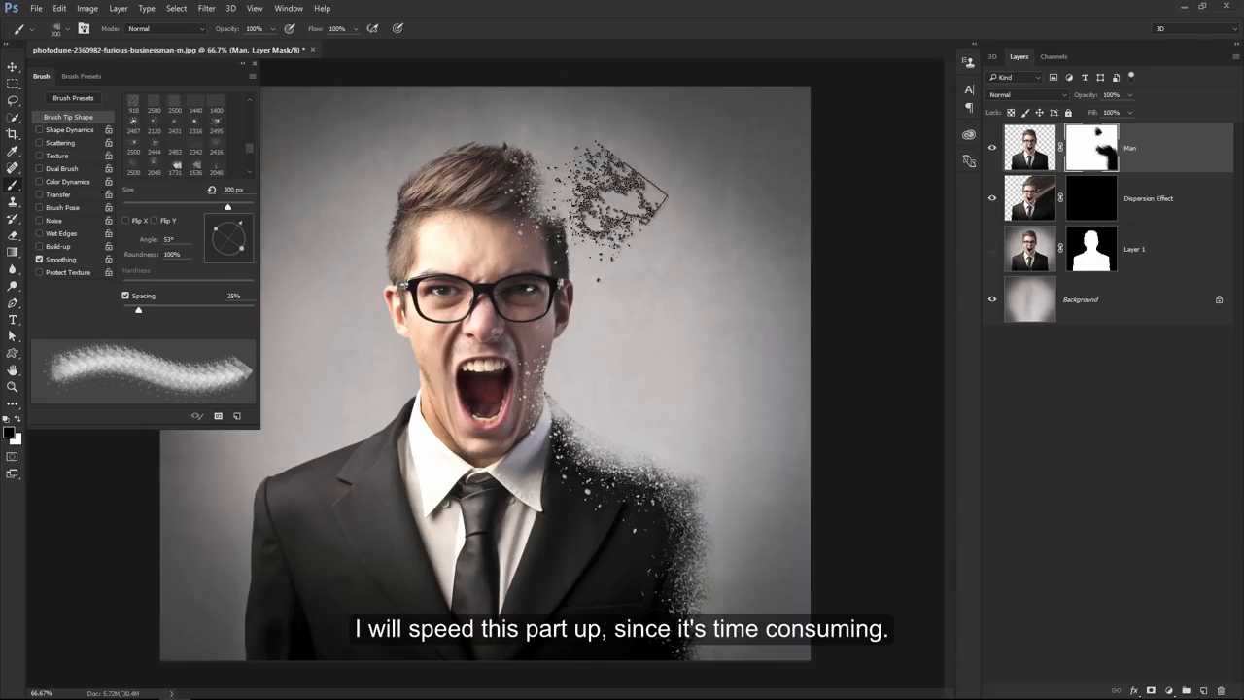
click(588, 212)
click(591, 226)
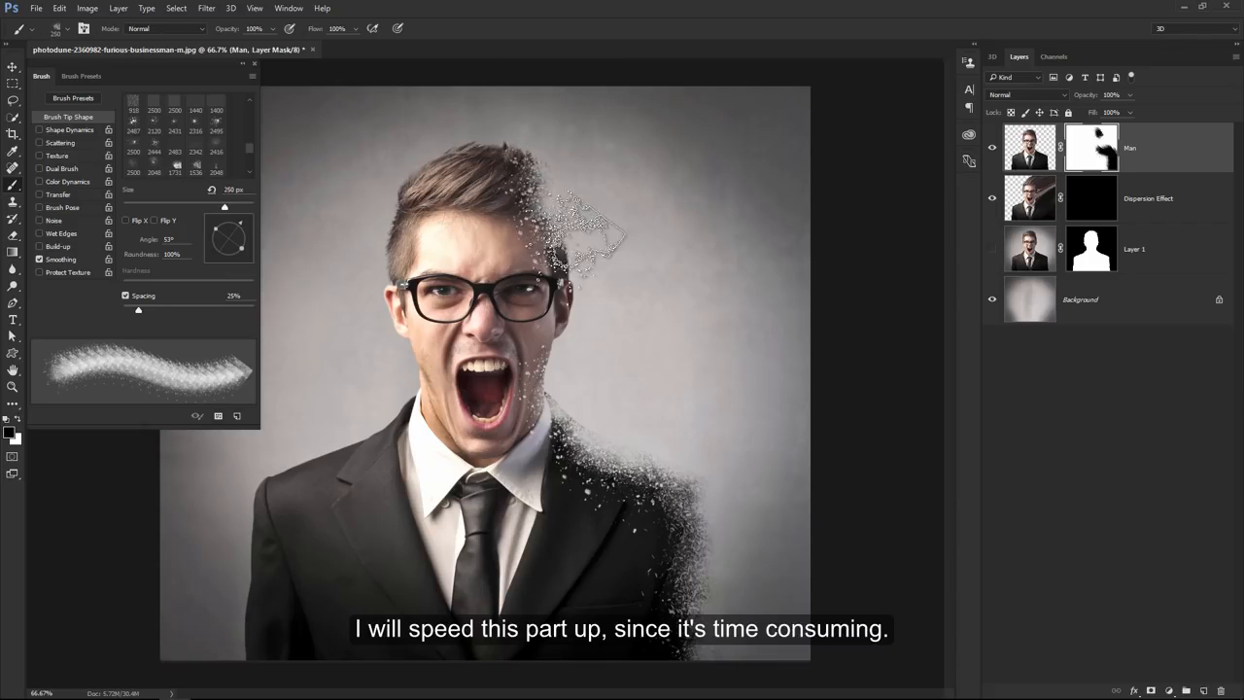
Step: Rotate the brush tip to 80°, set its size to 254 px, and dab away the ear and glasses arm on the Man mask
click(232, 224)
drag(227, 206, 225, 206)
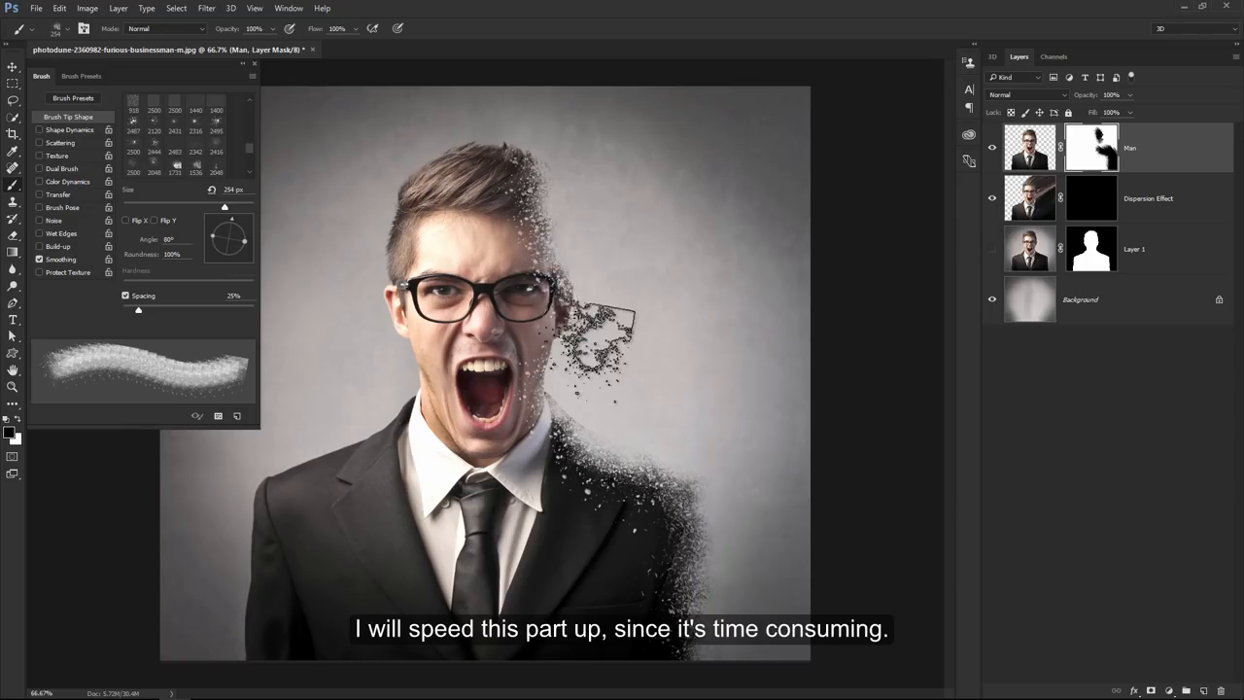
click(578, 321)
click(574, 331)
click(584, 274)
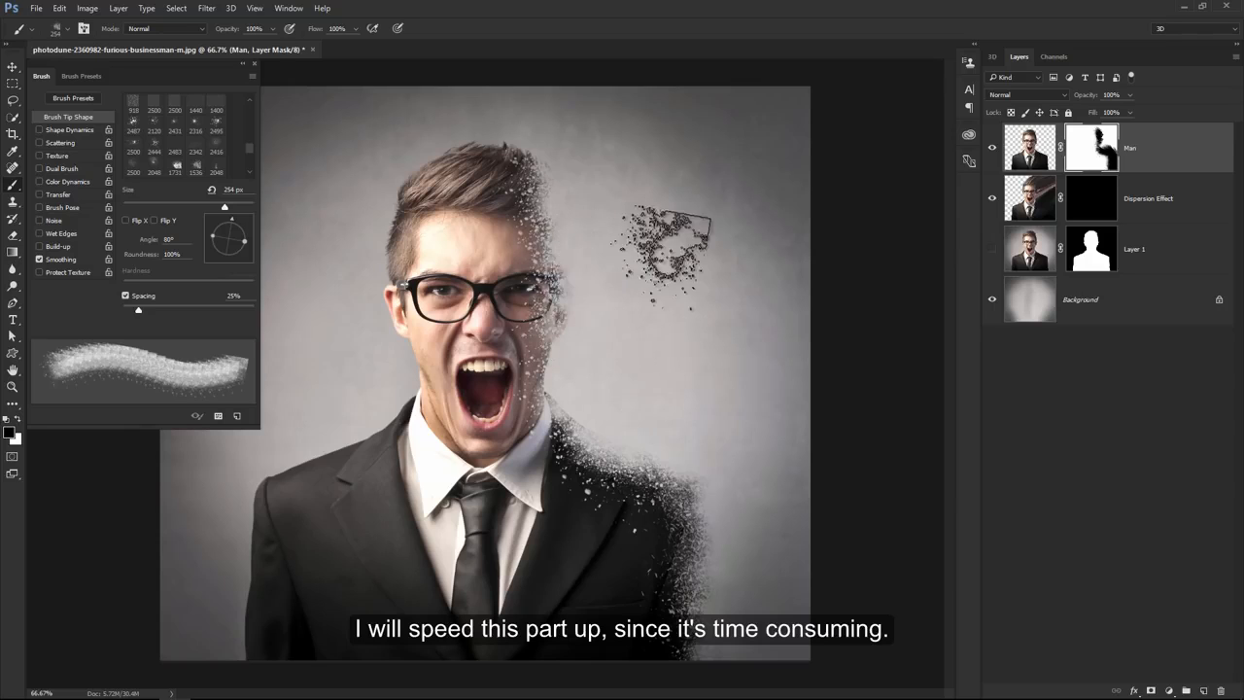
Step: Rotate the brush tip to 59°, reduce it to 175 px, and dab dispersion on the Man mask along the cheek below the ear
click(239, 223)
click(573, 350)
key(bracketleft)
key(bracketleft)
key(bracketleft)
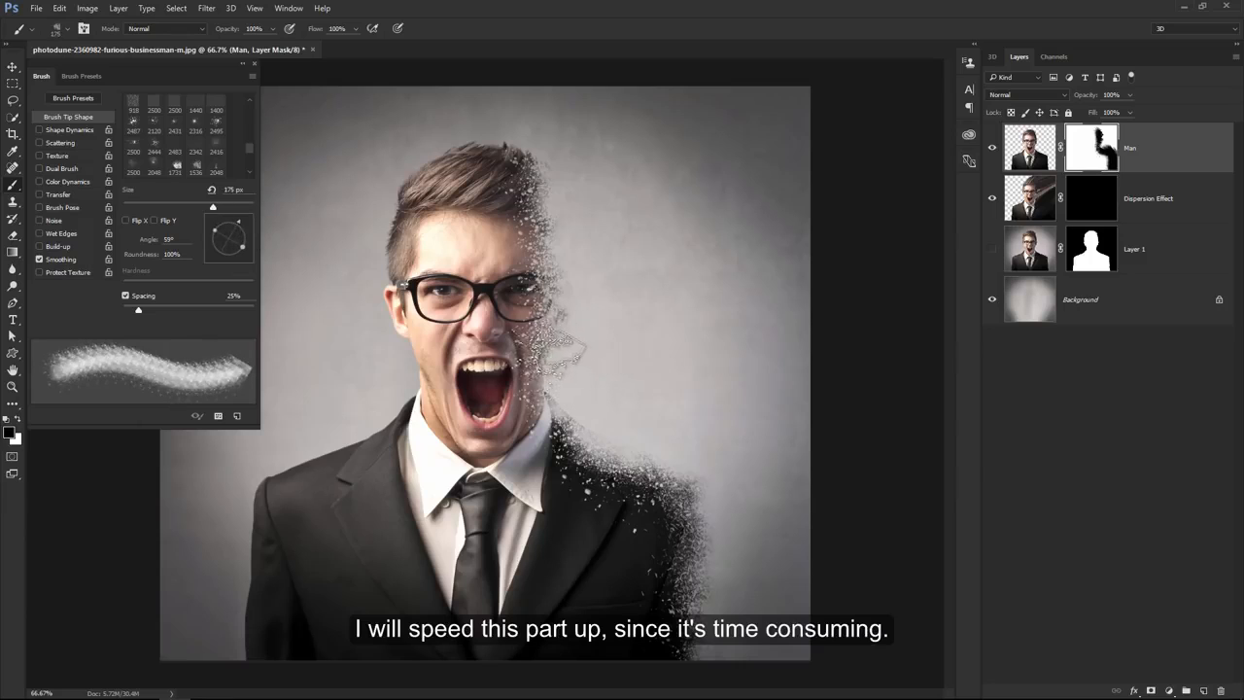
click(557, 366)
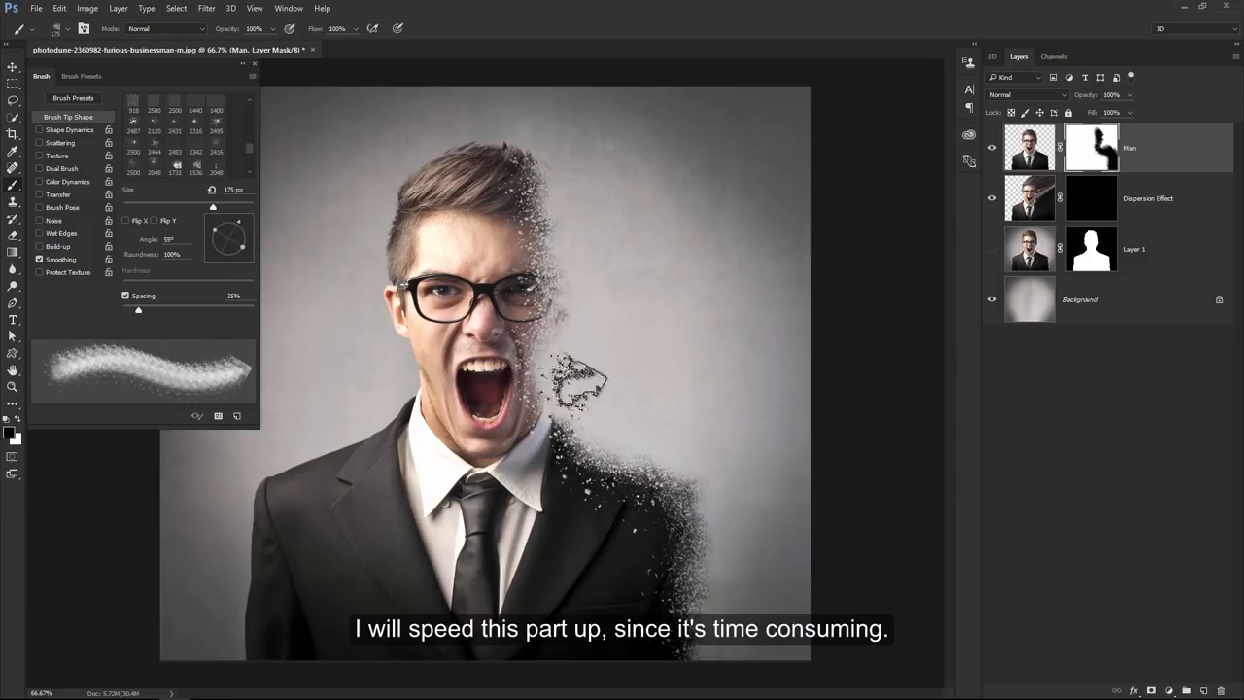
Step: Enlarge the brush to 400 px and dab more dispersion on the Man mask beside the face and hair
click(608, 283)
key(bracketright)
key(bracketright)
key(bracketright)
key(bracketright)
key(bracketright)
key(bracketright)
key(bracketright)
click(581, 181)
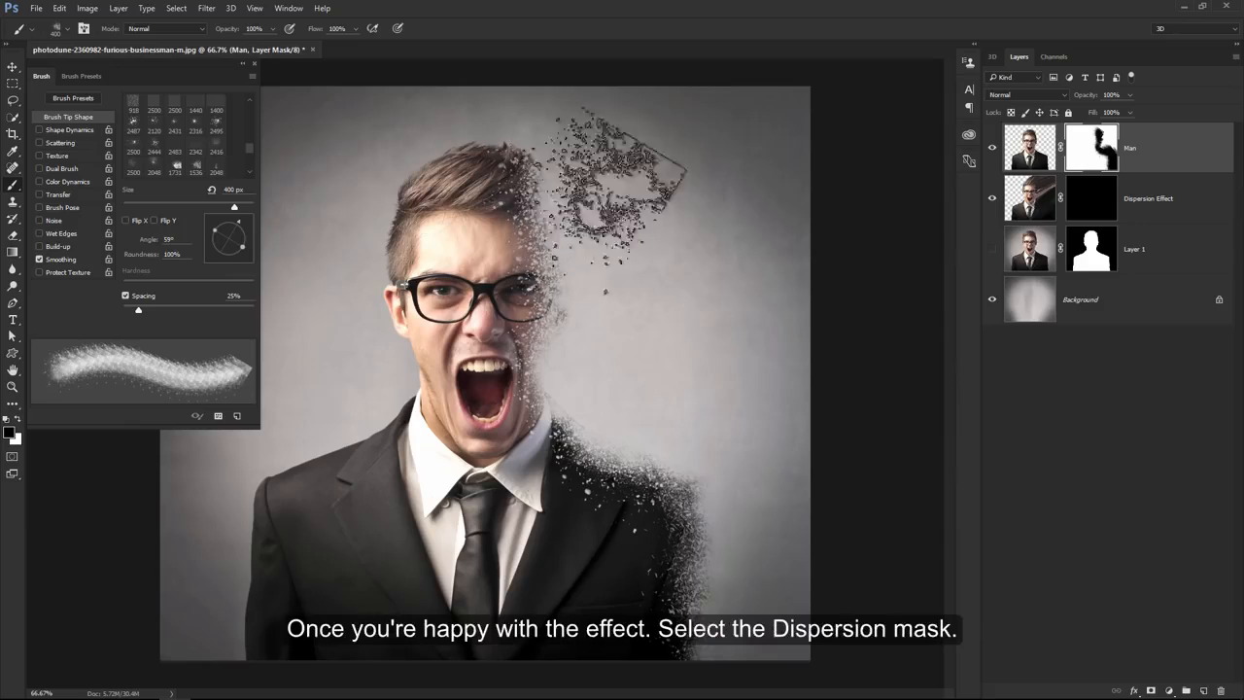
key(bracketleft)
key(bracketleft)
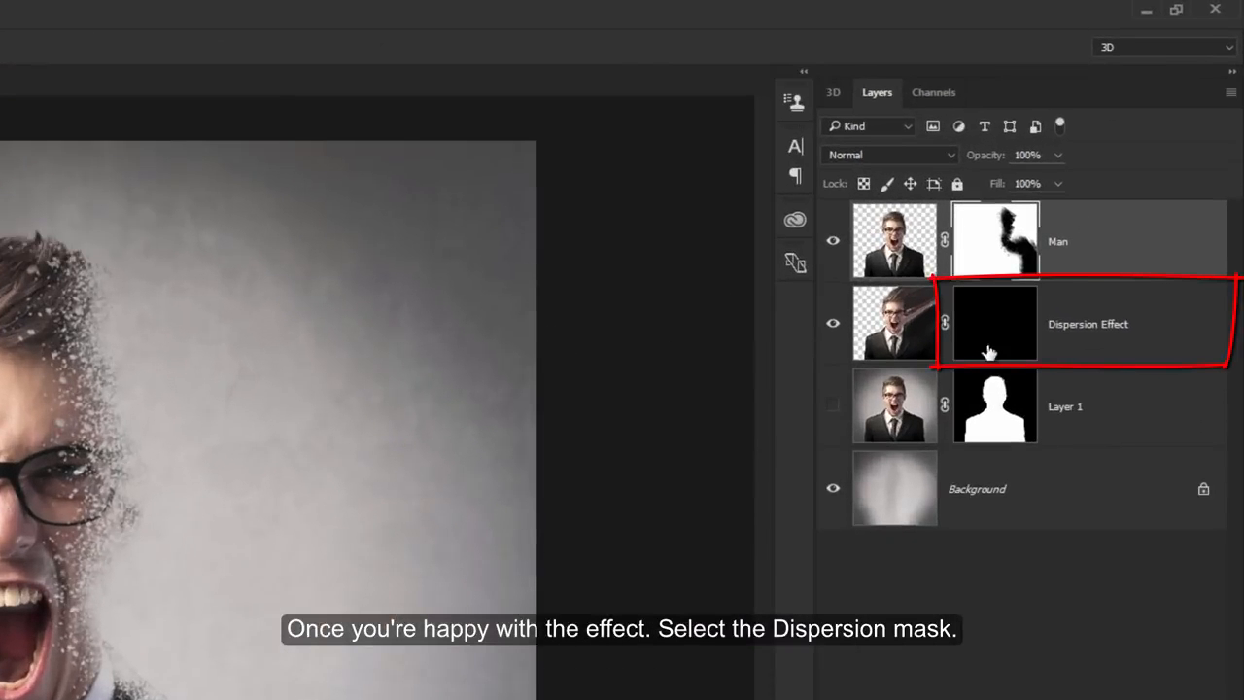
Step: Select the Dispersion Effect mask and dab white with the 400 px particle brush beside the hair, face and collar
click(989, 350)
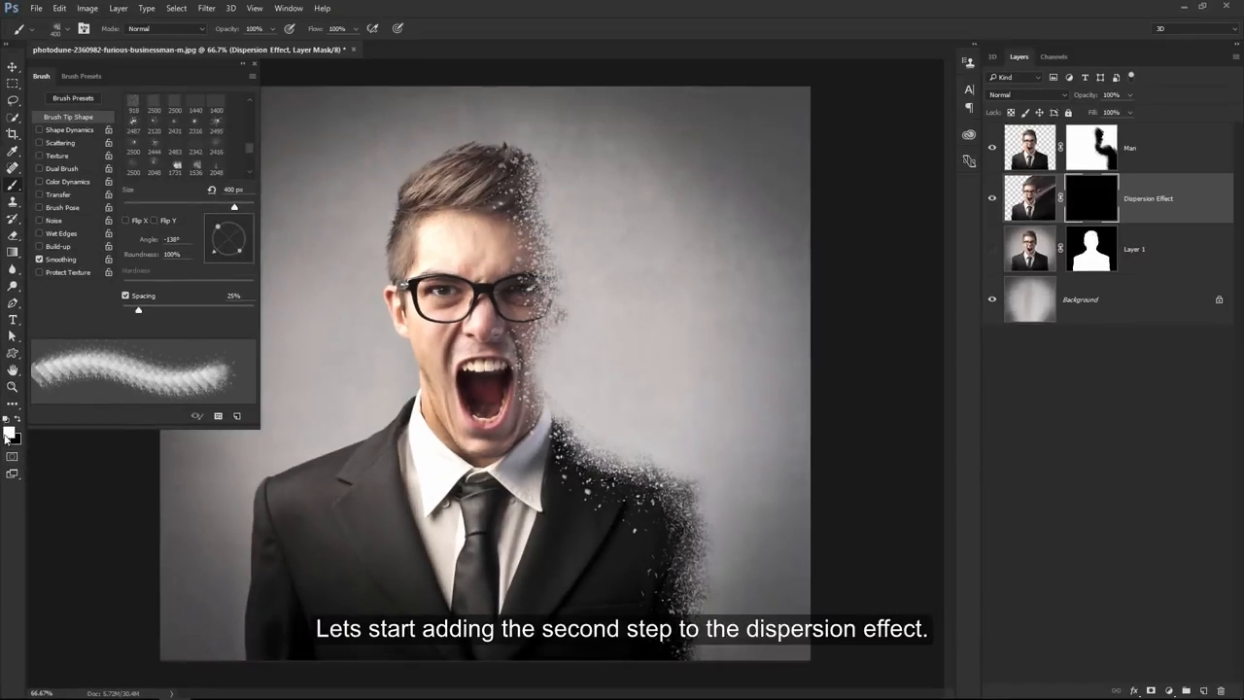
click(534, 194)
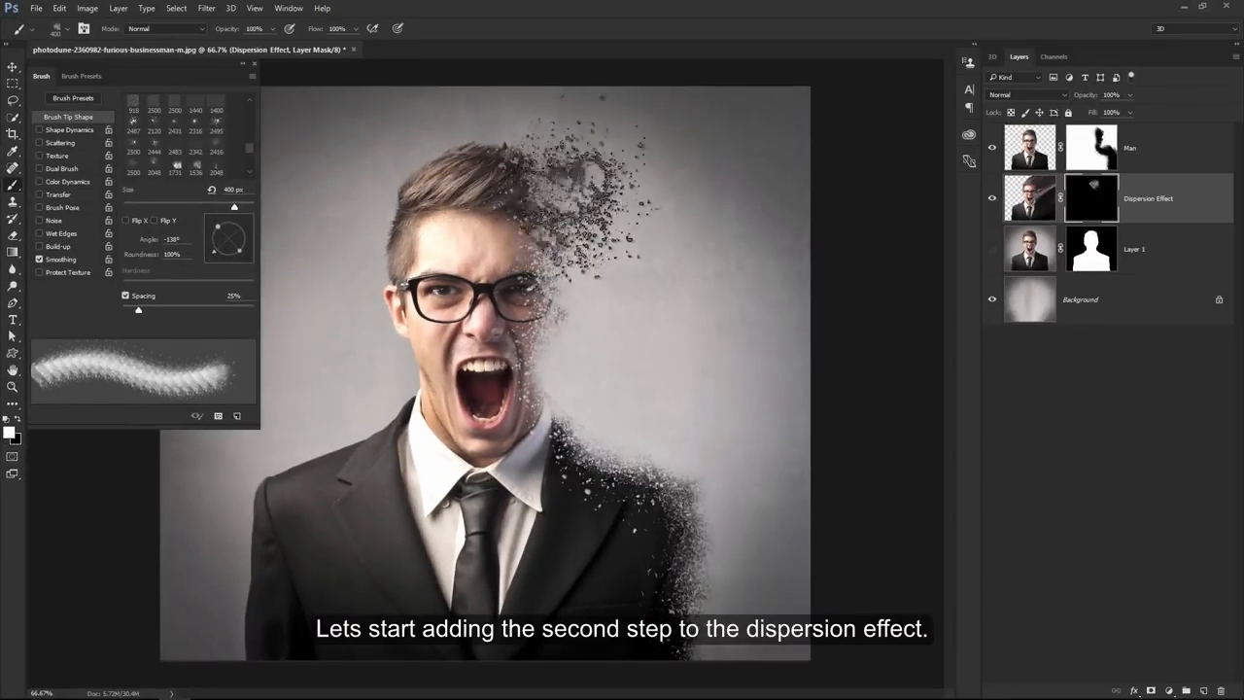
click(516, 280)
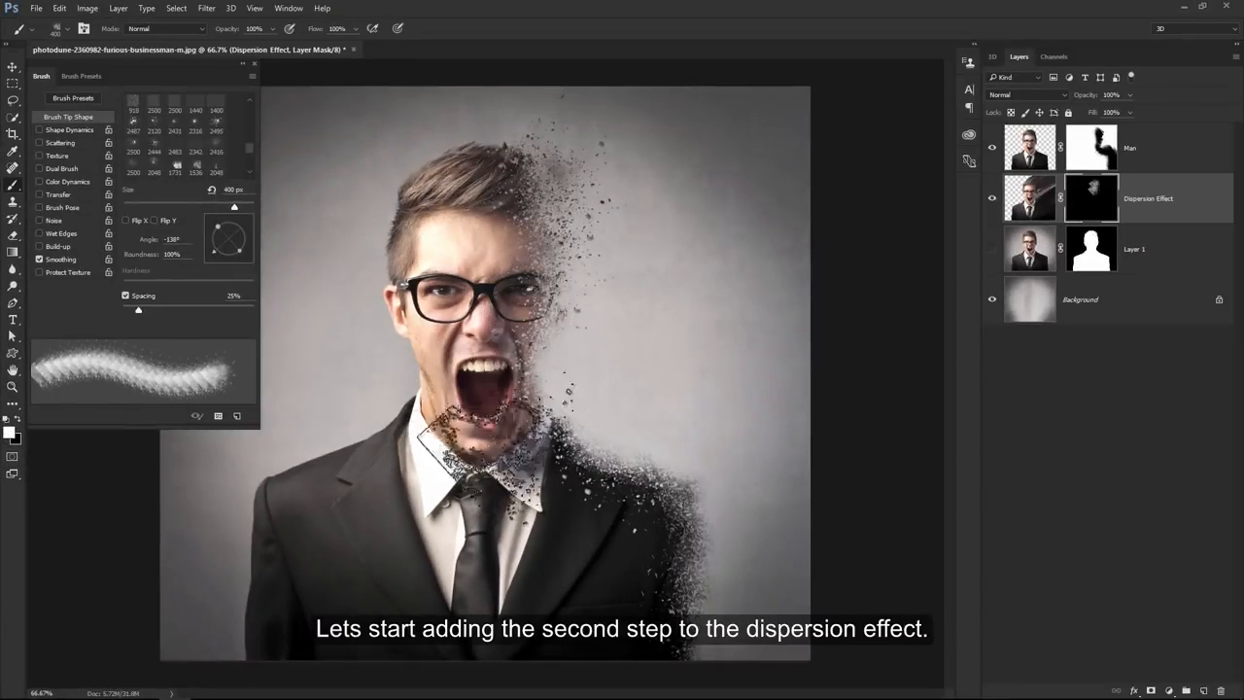
click(538, 443)
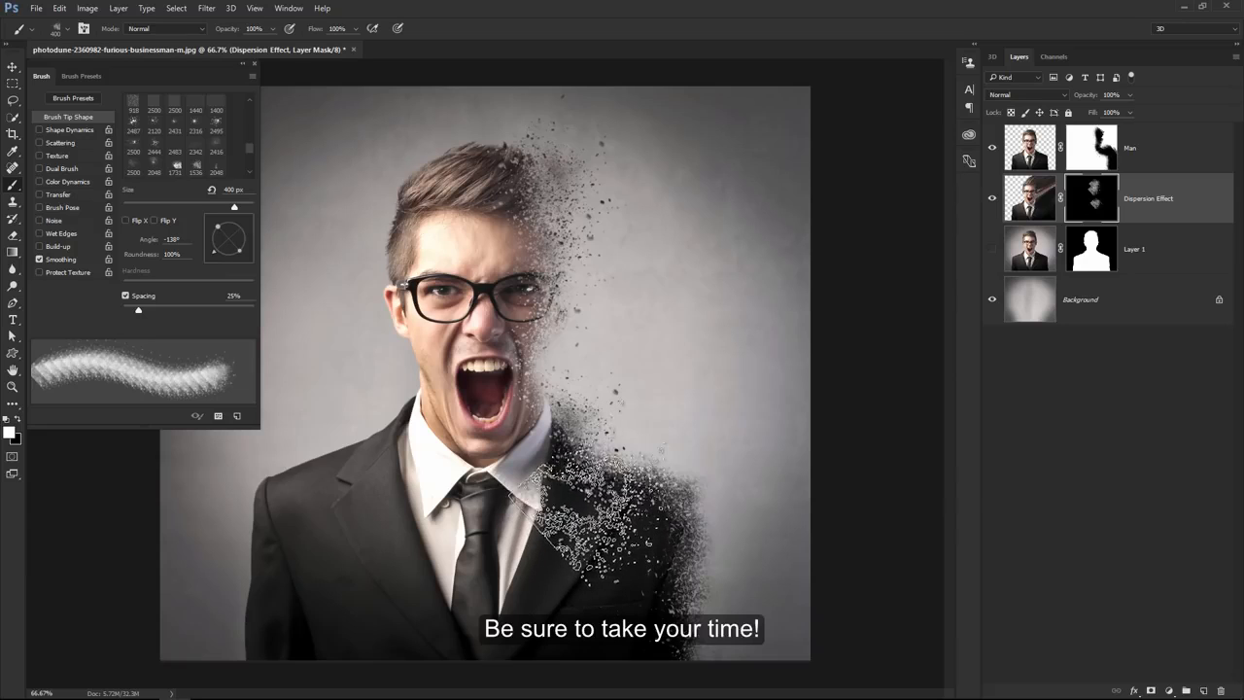
Step: Set the particle brush to about 304 px and -123°, and dab particles along the shoulder's outer edge on the Dispersion Effect mask
key(bracketleft)
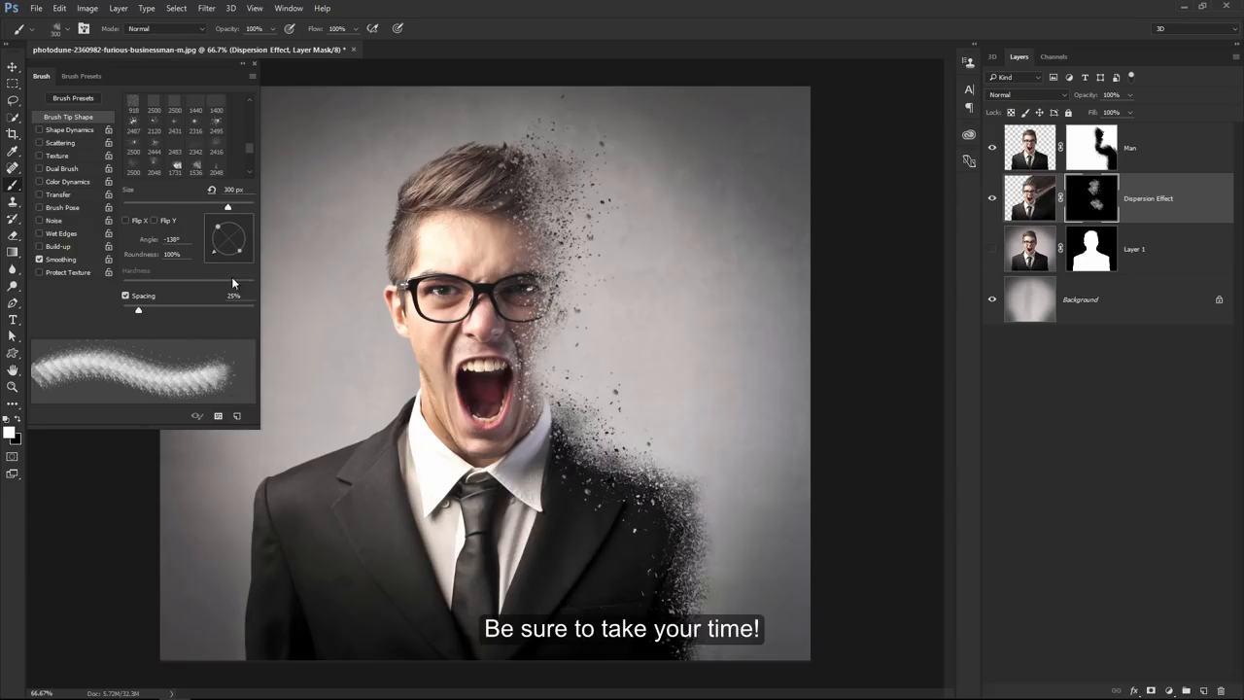
drag(225, 244, 214, 251)
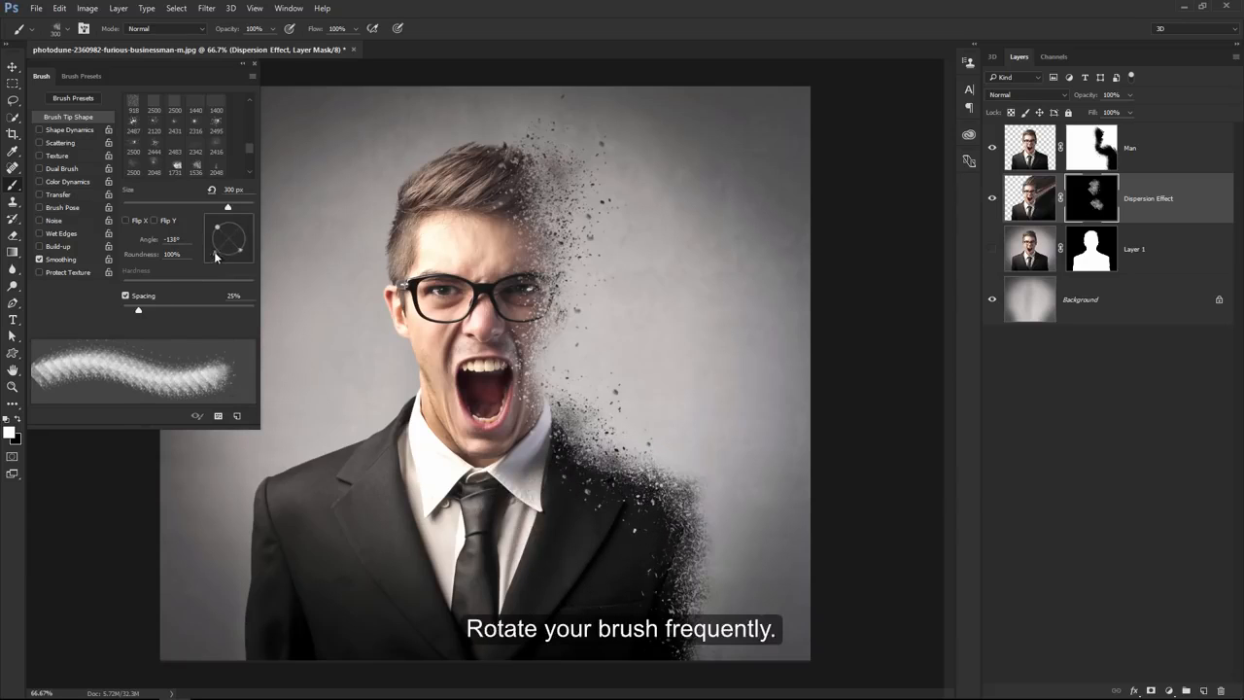
click(623, 520)
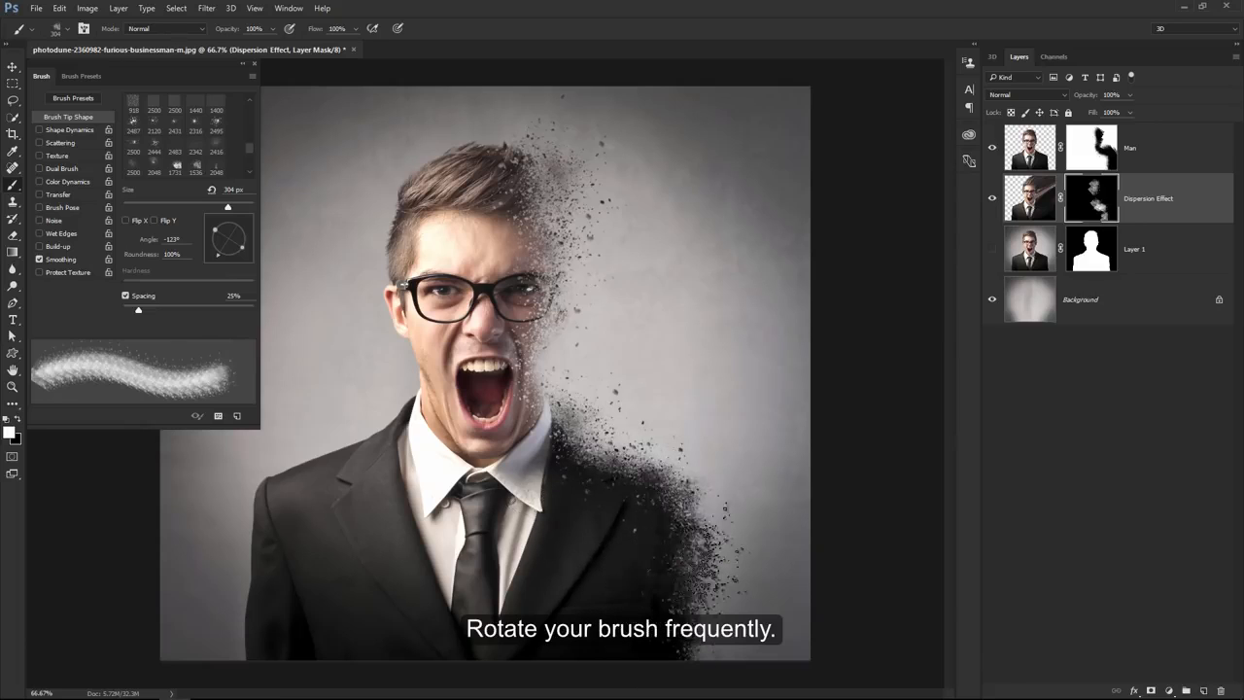
Step: Enlarge the brush to 500 px and dab more particles above the shoulder and along the arm on the Dispersion Effect mask
key(bracketright)
key(bracketright)
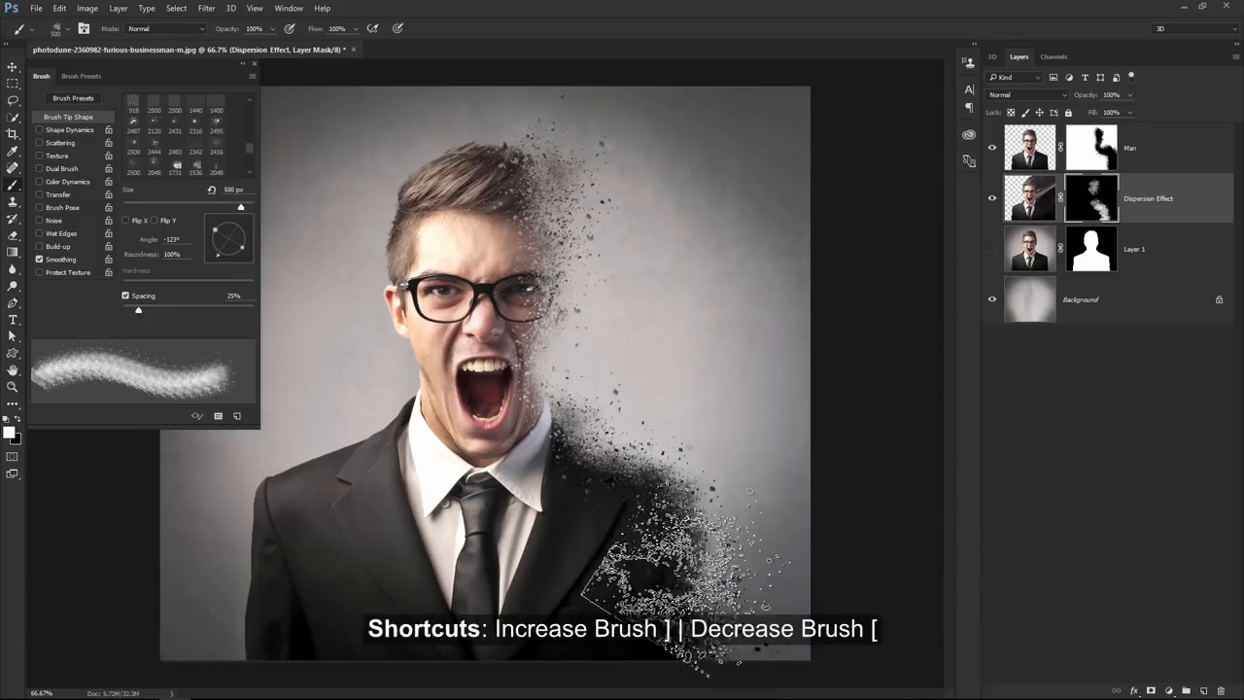
mouse_move(669, 530)
mouse_down()
mouse_move(584, 497)
mouse_move(579, 481)
mouse_move(732, 552)
mouse_move(681, 513)
mouse_up()
click(666, 473)
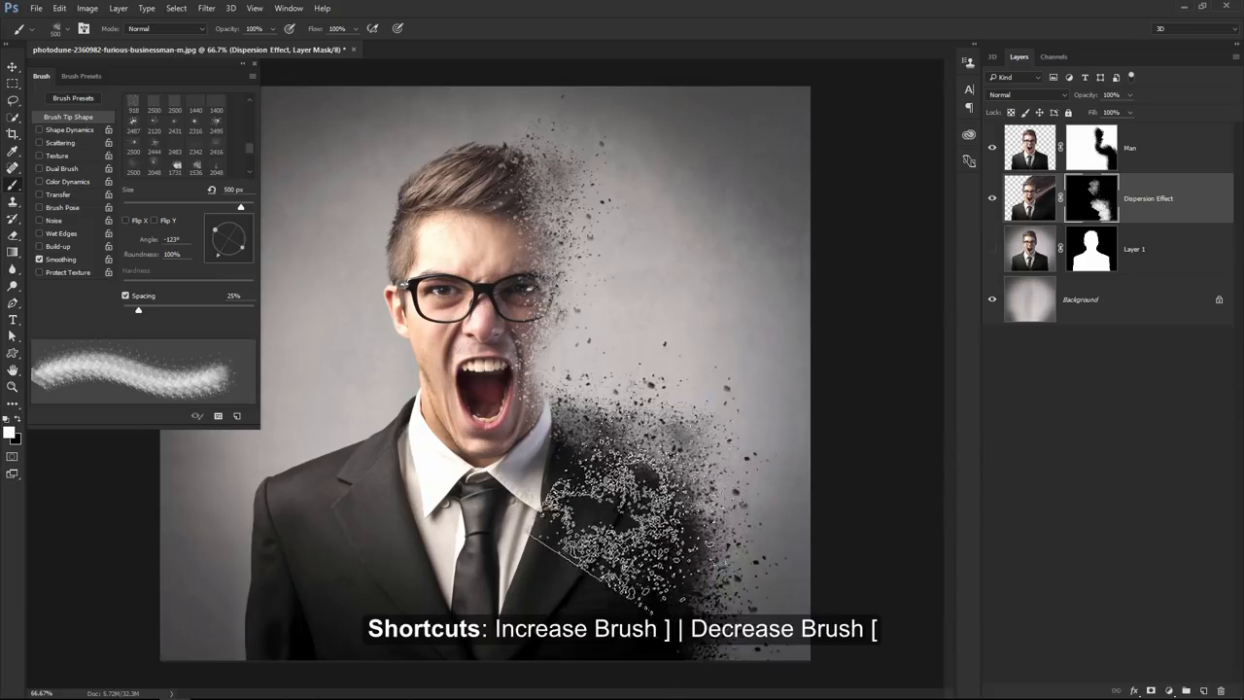
click(707, 513)
click(685, 517)
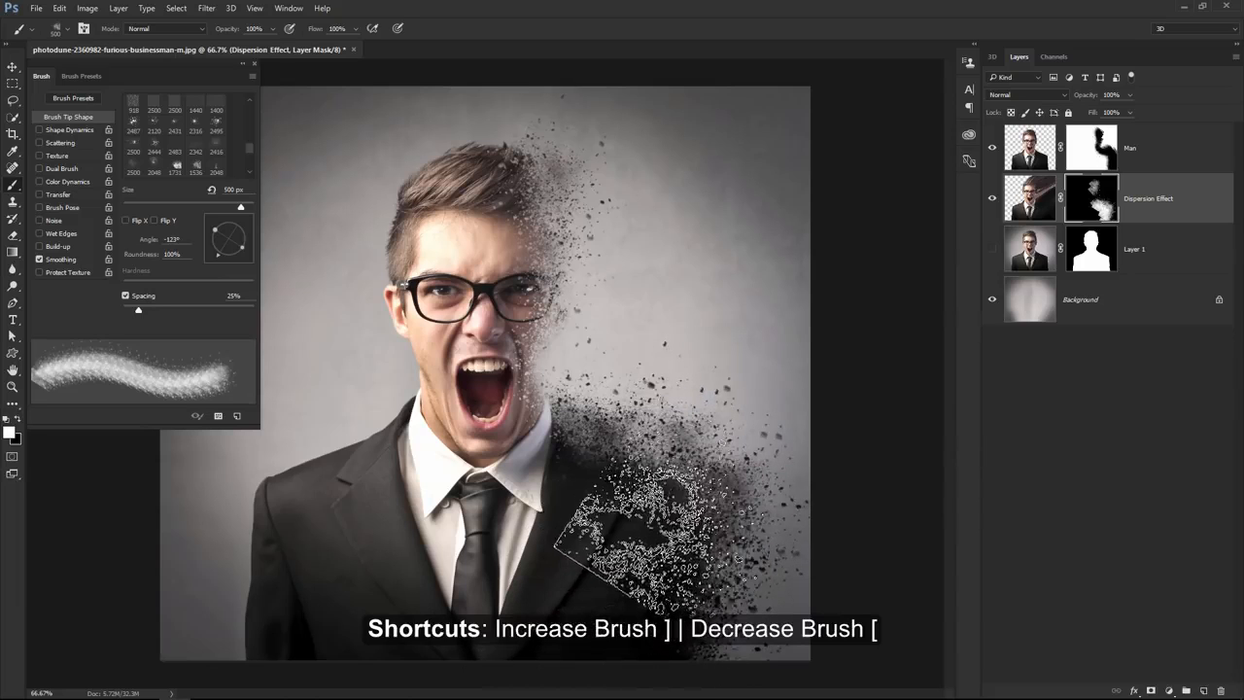
Step: Dab 500 px particles beside the cheek on the Dispersion Effect mask, and undo the unwanted dab around the hair
click(491, 393)
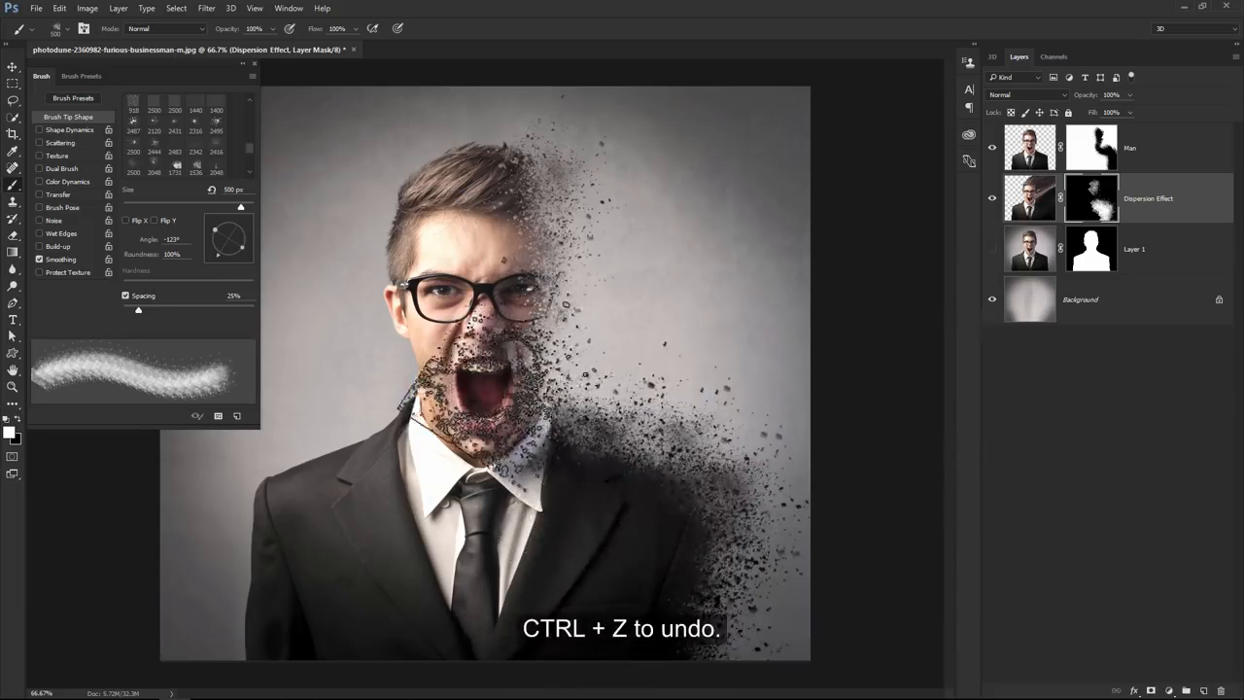
key(ctrl+z)
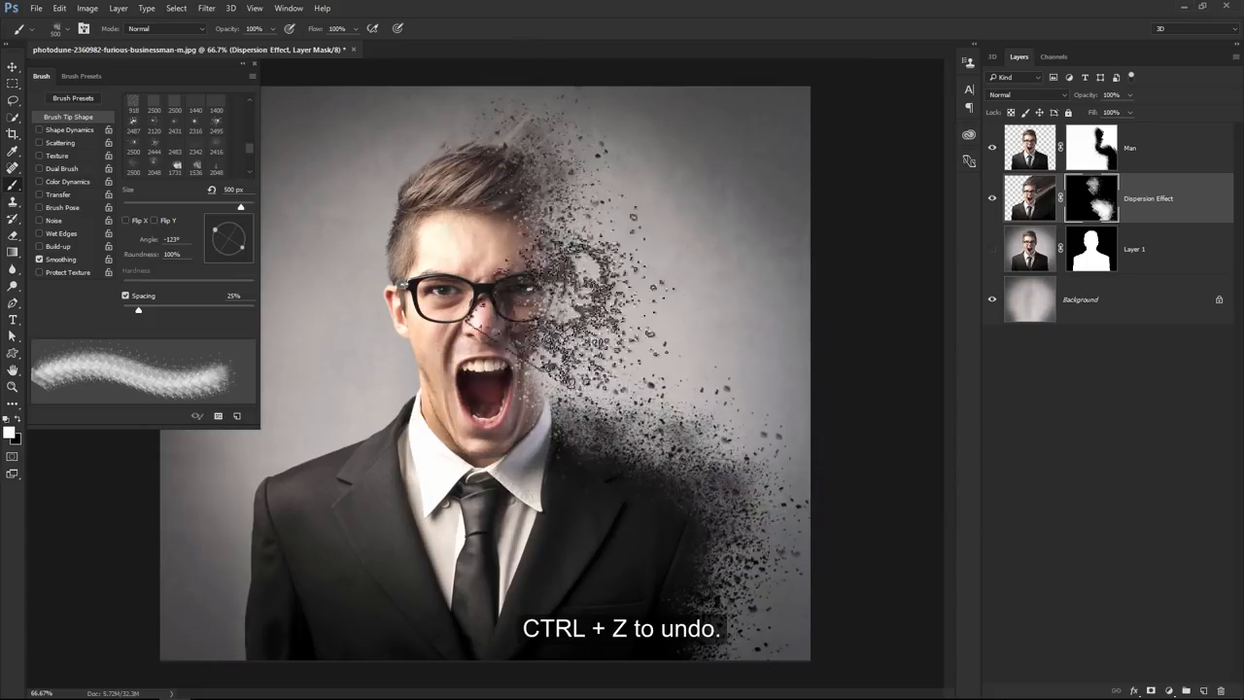
key(ctrl+z)
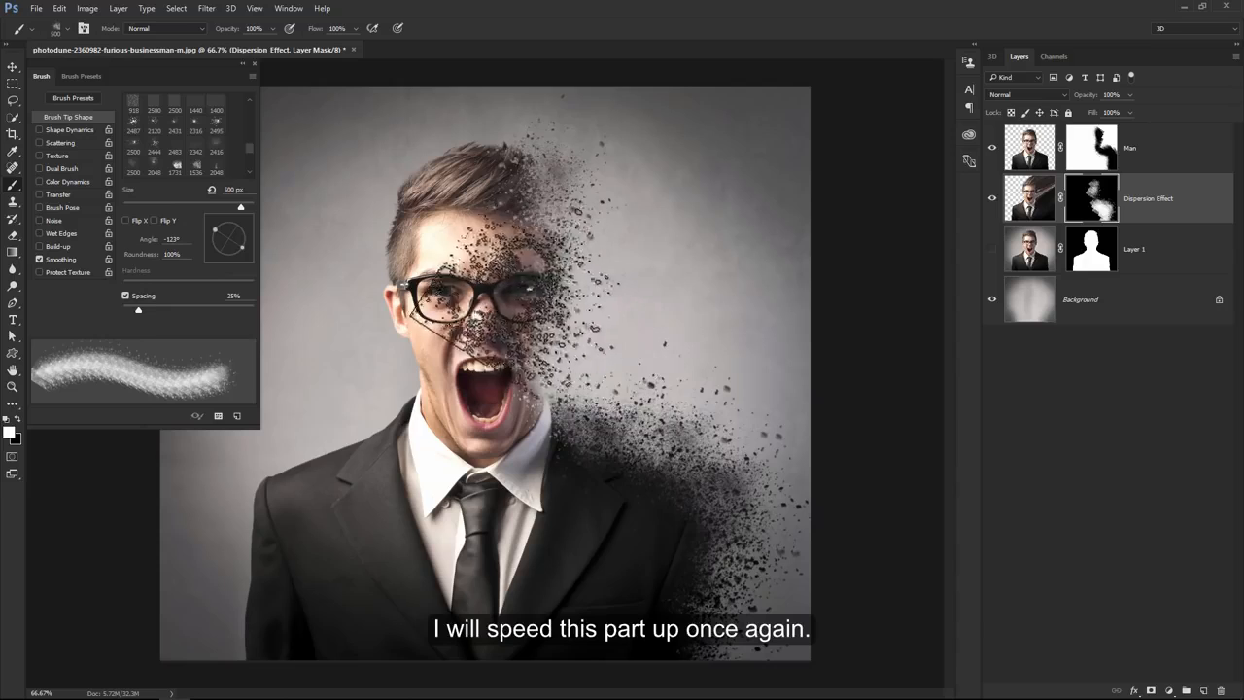
Step: Choose the 2030 px particle tip, rotate it to 177°, and dab larger particles beside the face at sizes of 1700 to 2100 px
click(67, 30)
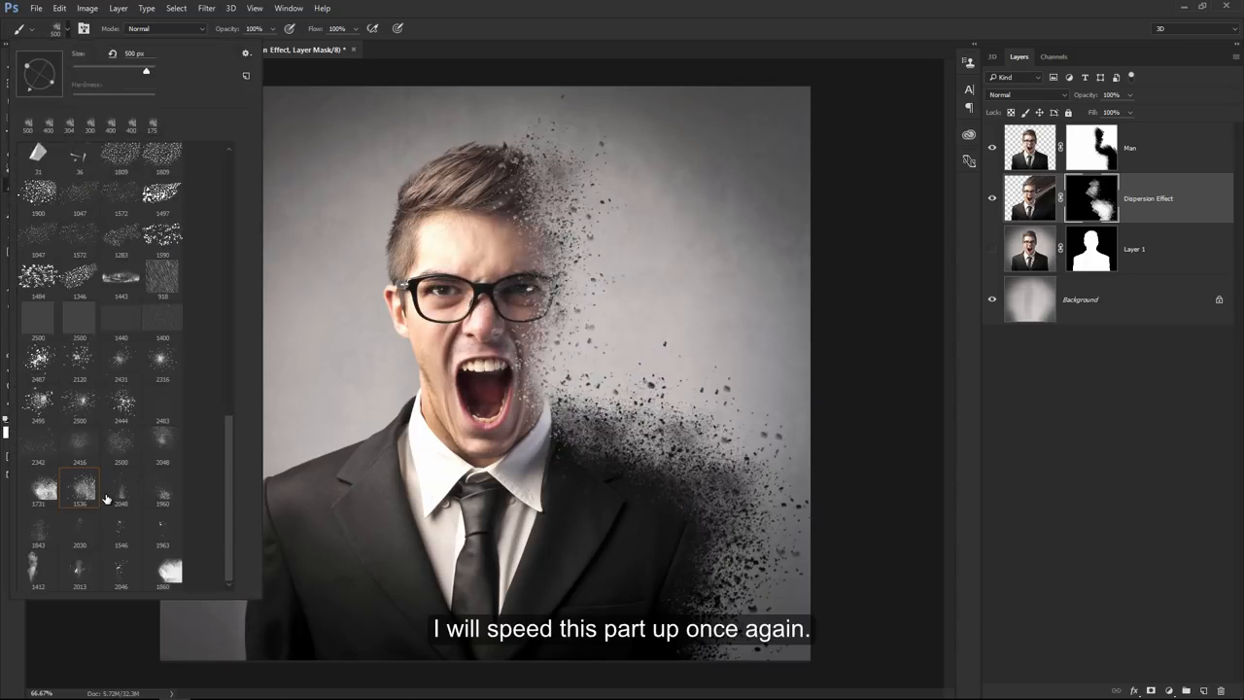
click(81, 530)
key(F5)
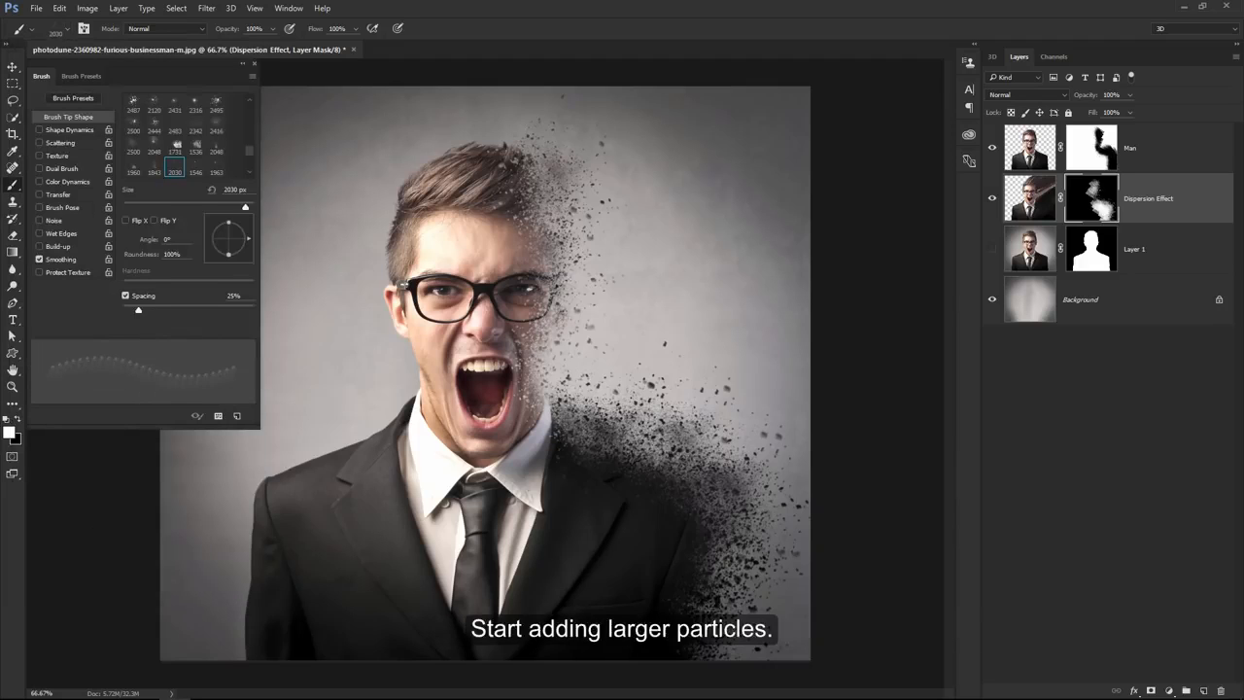
key(bracketleft)
key(bracketleft)
key(bracketleft)
key(bracketleft)
drag(192, 239, 193, 236)
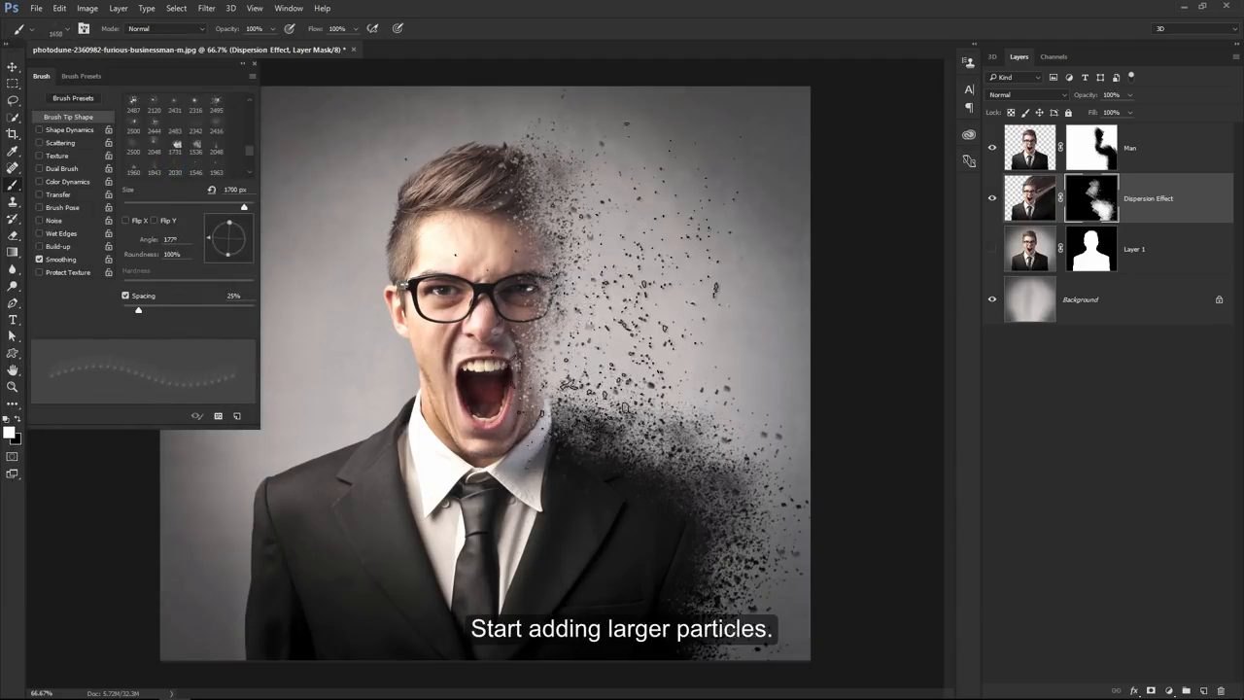
click(632, 379)
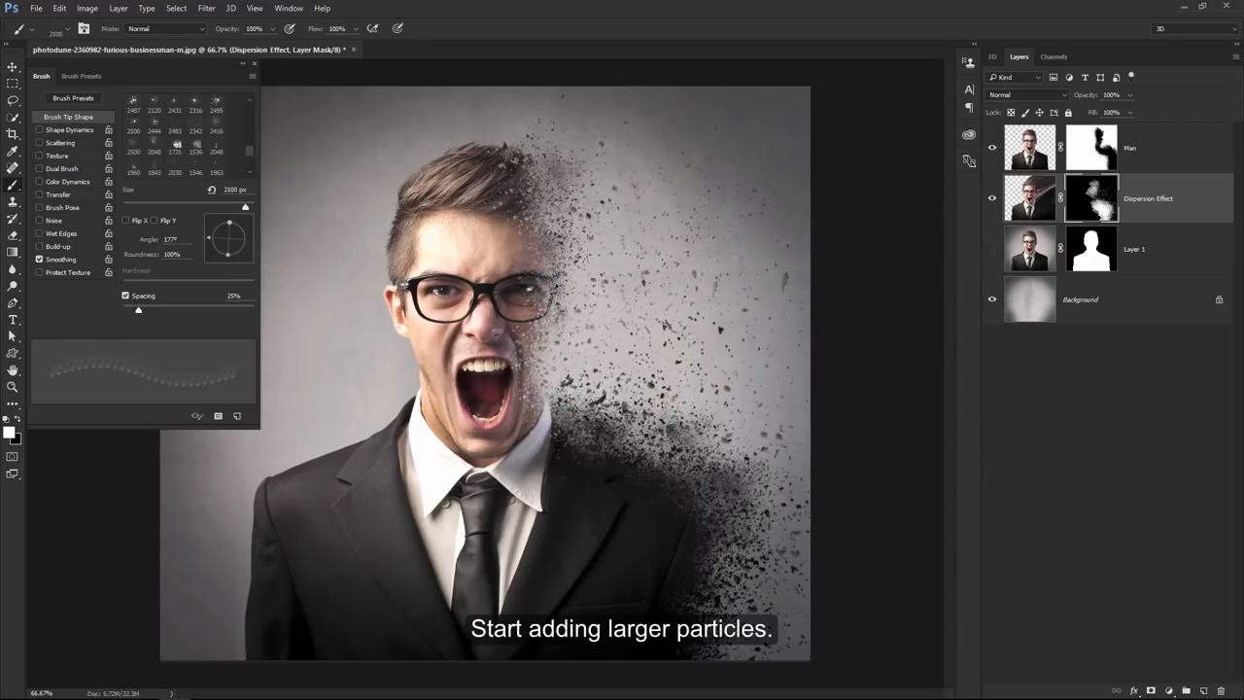
click(623, 331)
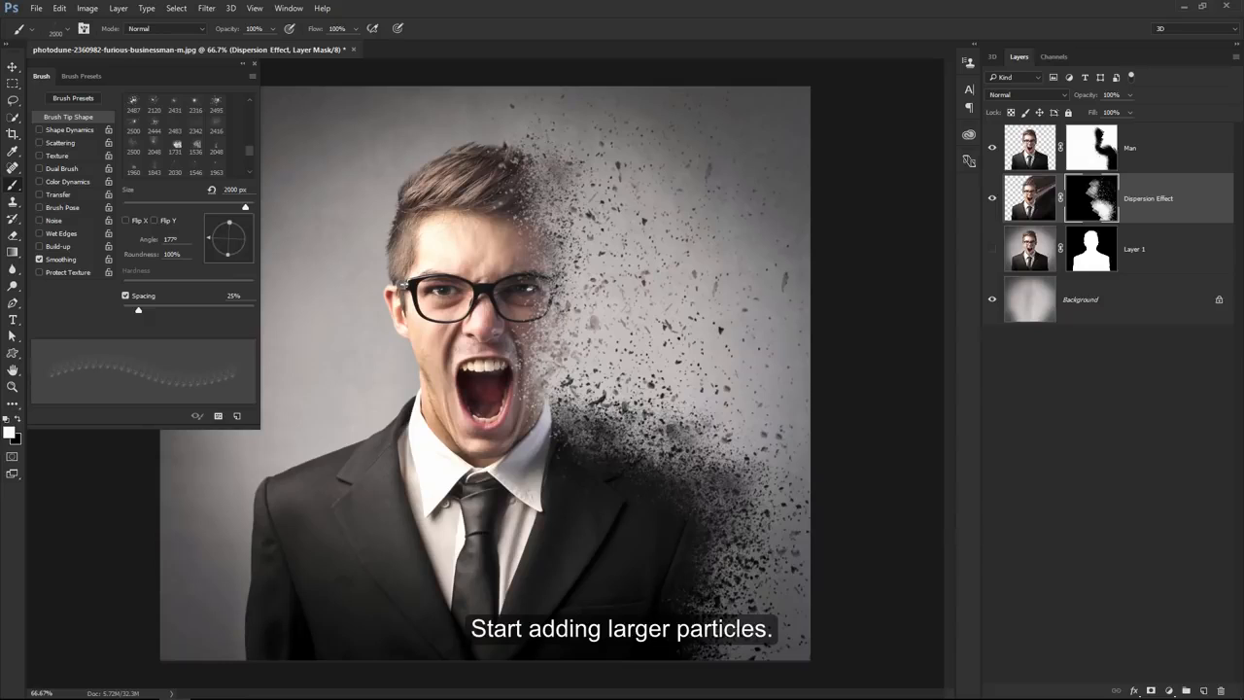
Step: Reduce the particle brush to 1100 px and smaller for finer particles on the Dispersion Effect mask
key(bracketleft)
key(bracketleft)
key(bracketleft)
key(bracketleft)
key(bracketleft)
key(bracketleft)
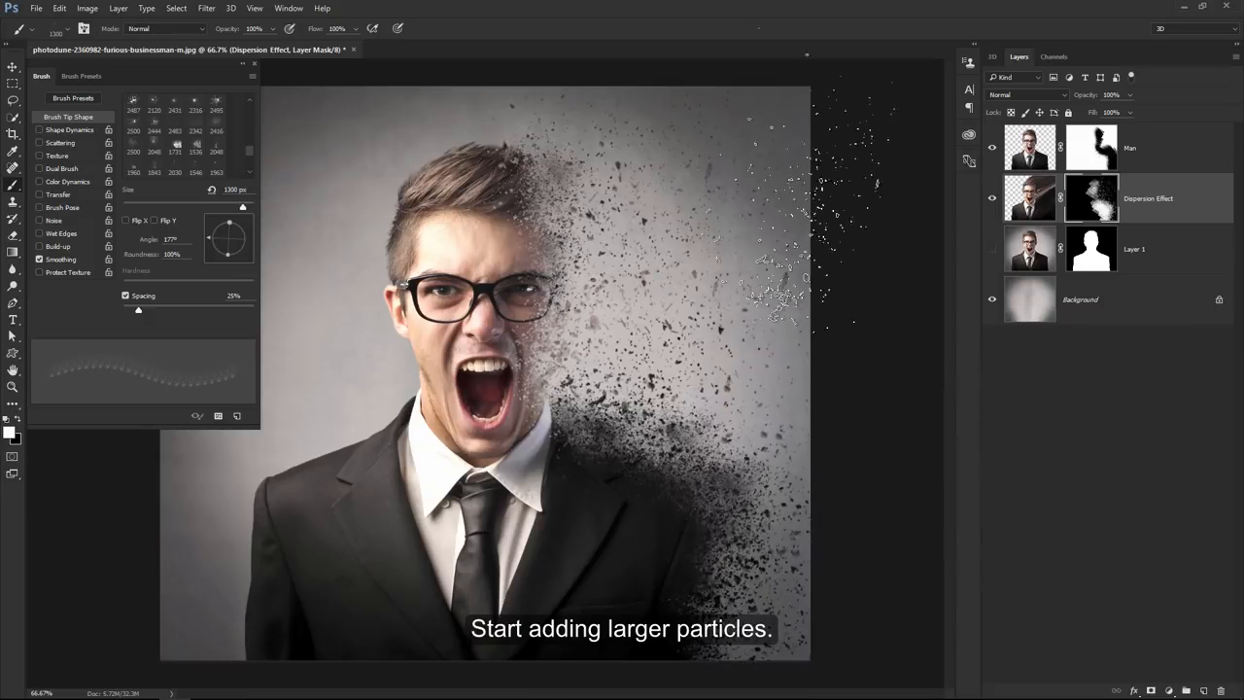
key(bracketleft)
key(bracketleft)
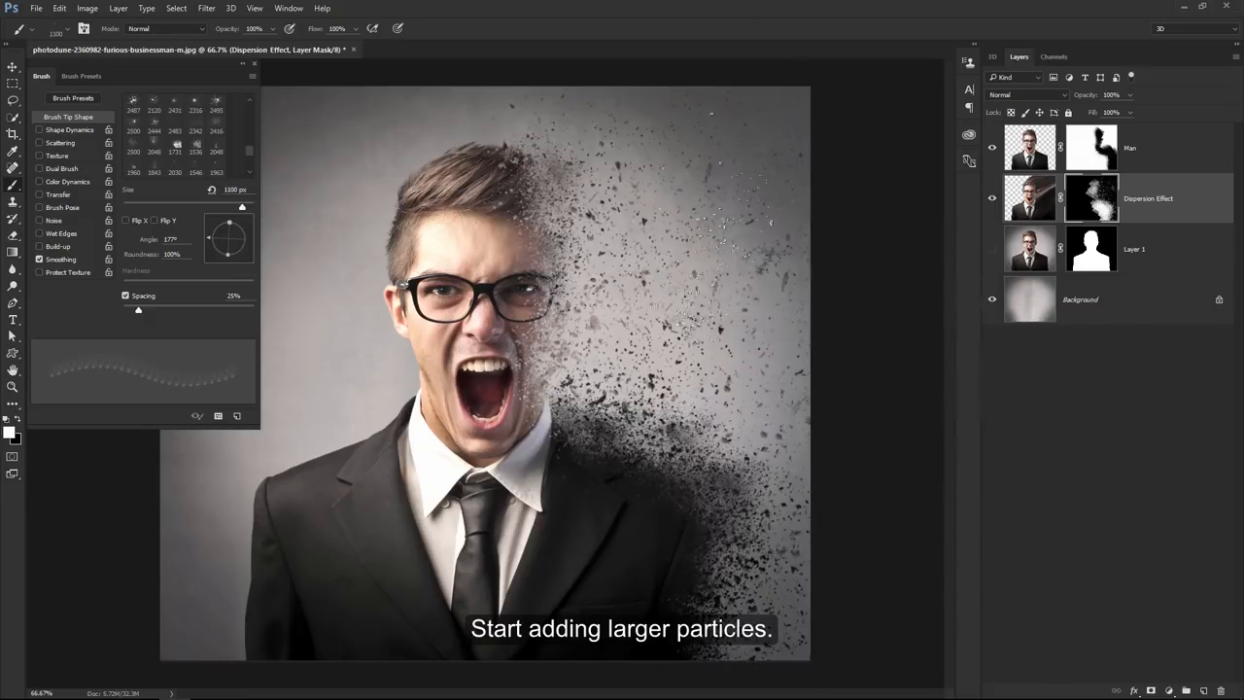
key(bracketleft)
key(bracketleft)
key(bracketleft)
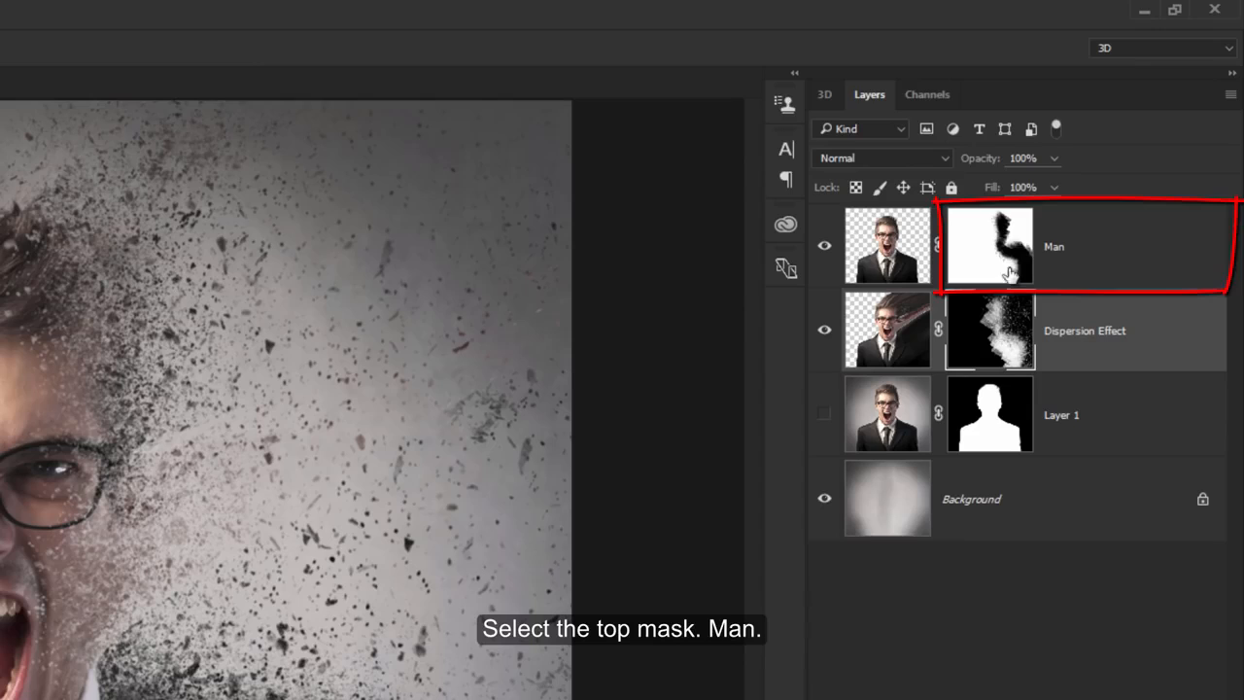
Step: Select the Man layer mask and choose the soft round 35 px brush tip
click(1009, 255)
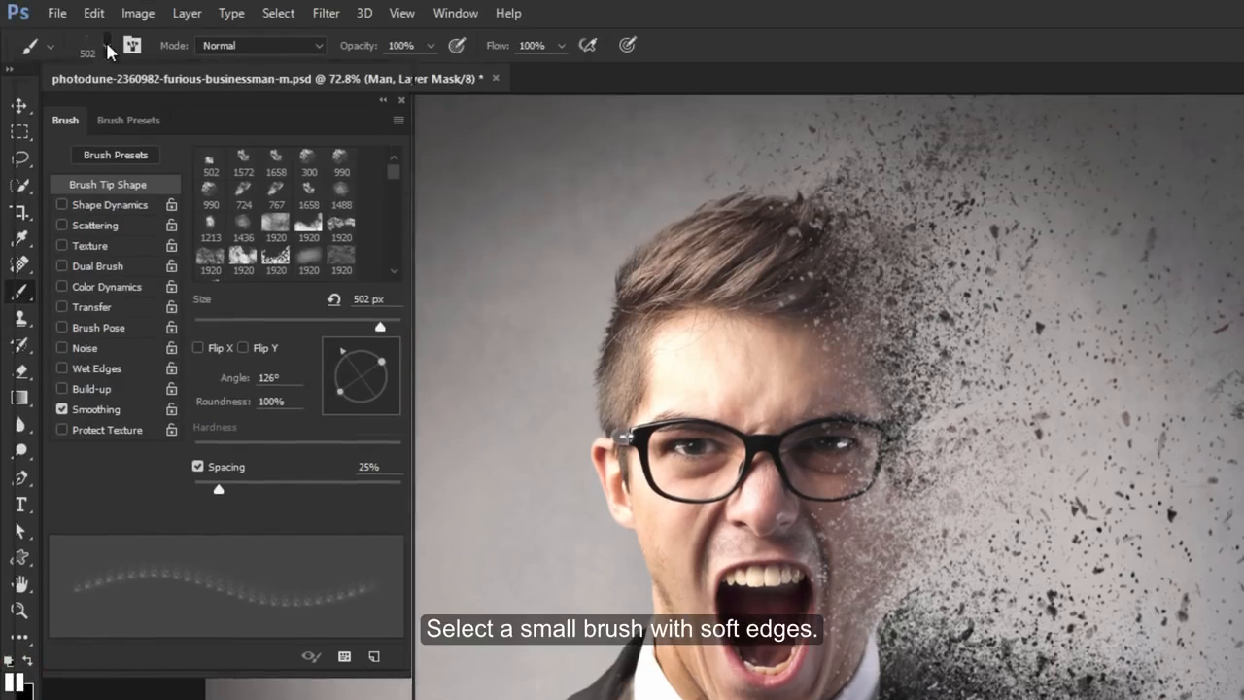
click(105, 44)
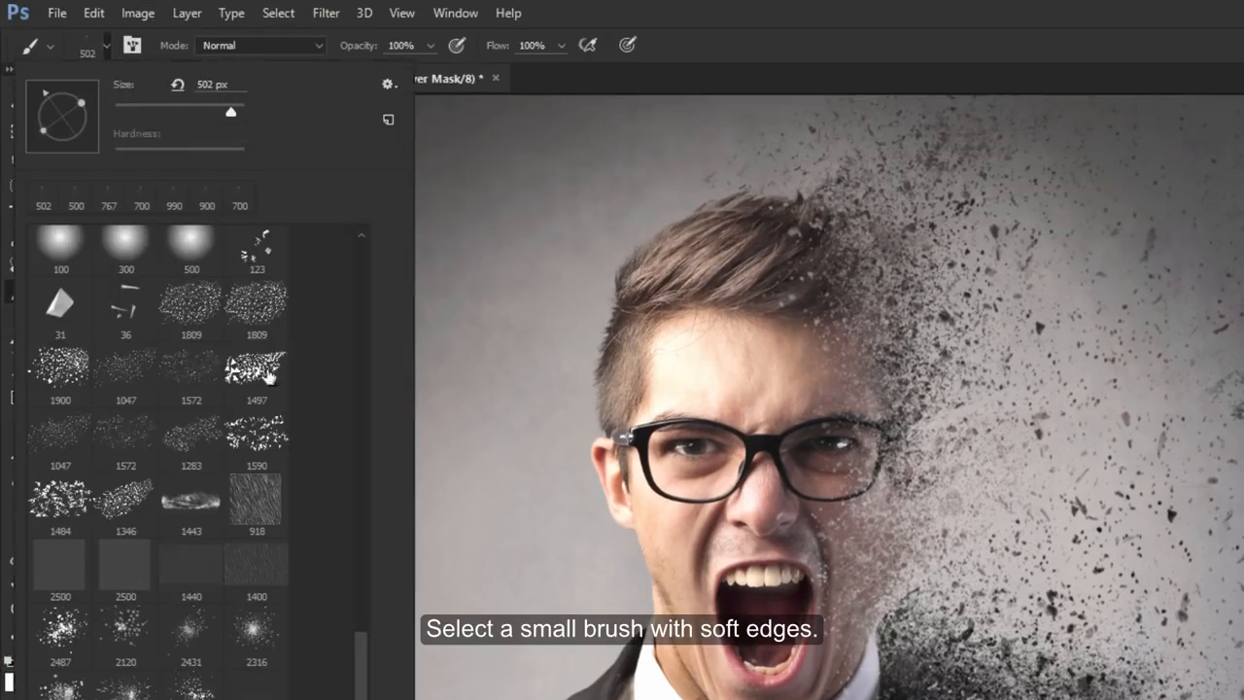
drag(361, 695, 366, 616)
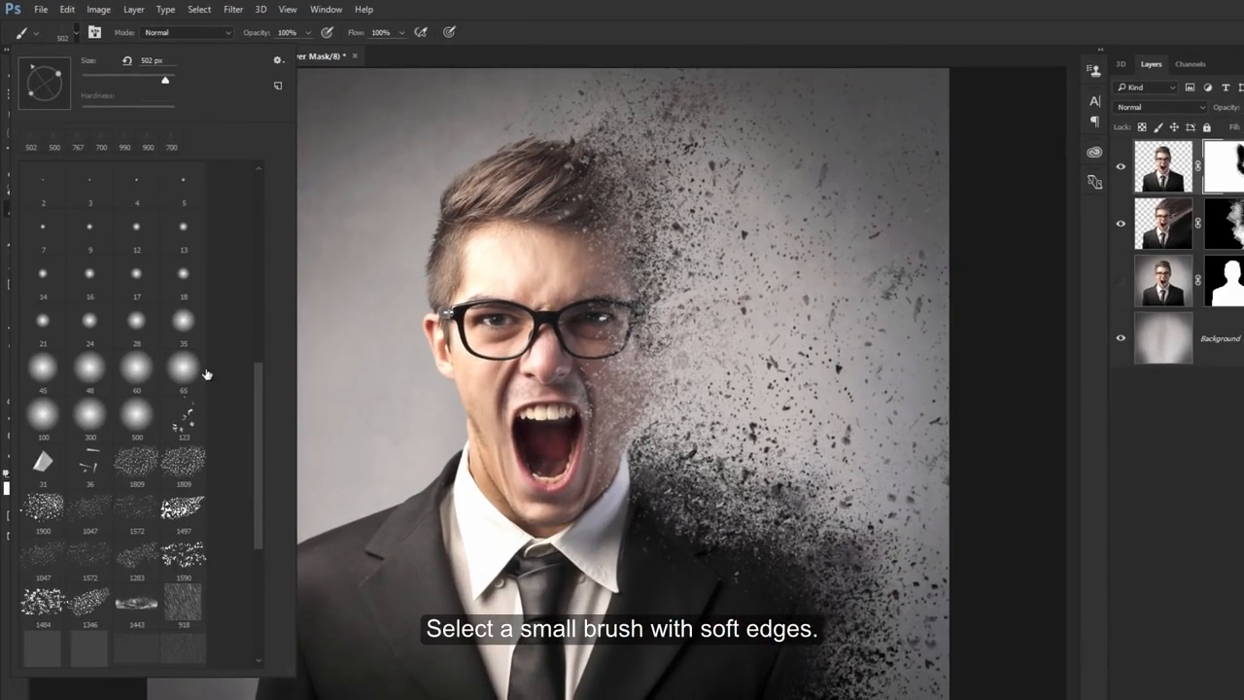
double_click(192, 330)
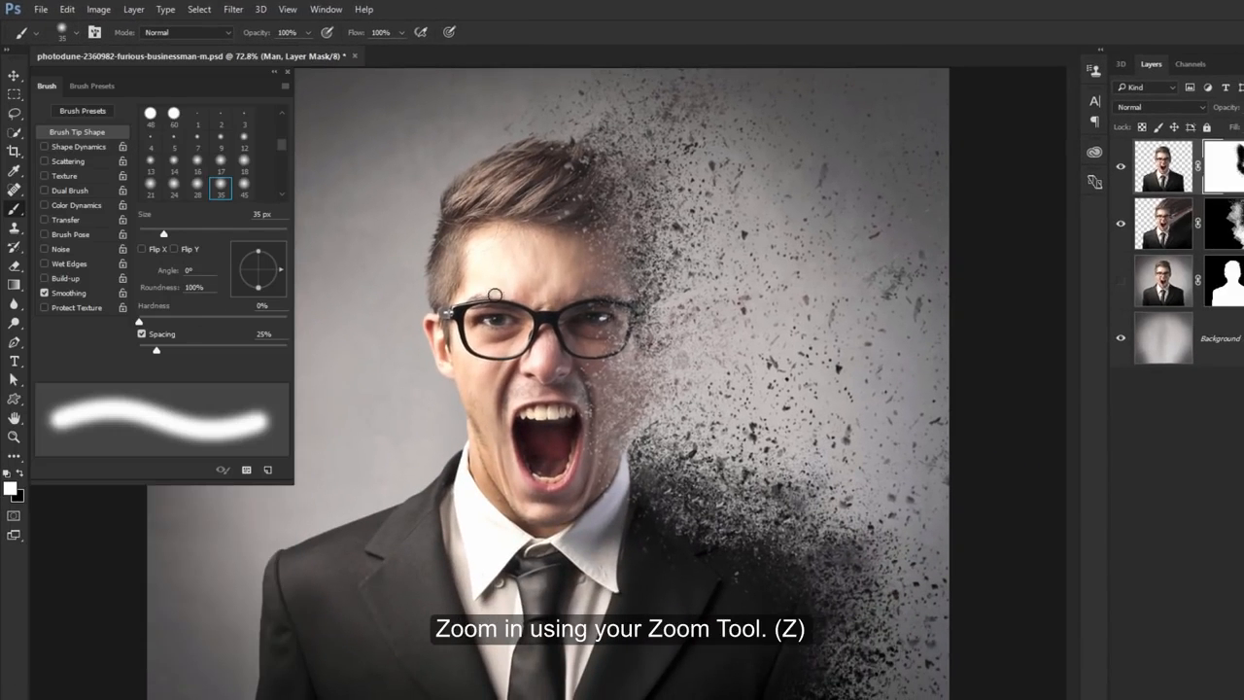
Step: Paint white on the Man mask with the soft brush to clean stray specks from the cheek, jaw and collar
key(z)
drag(609, 323, 690, 327)
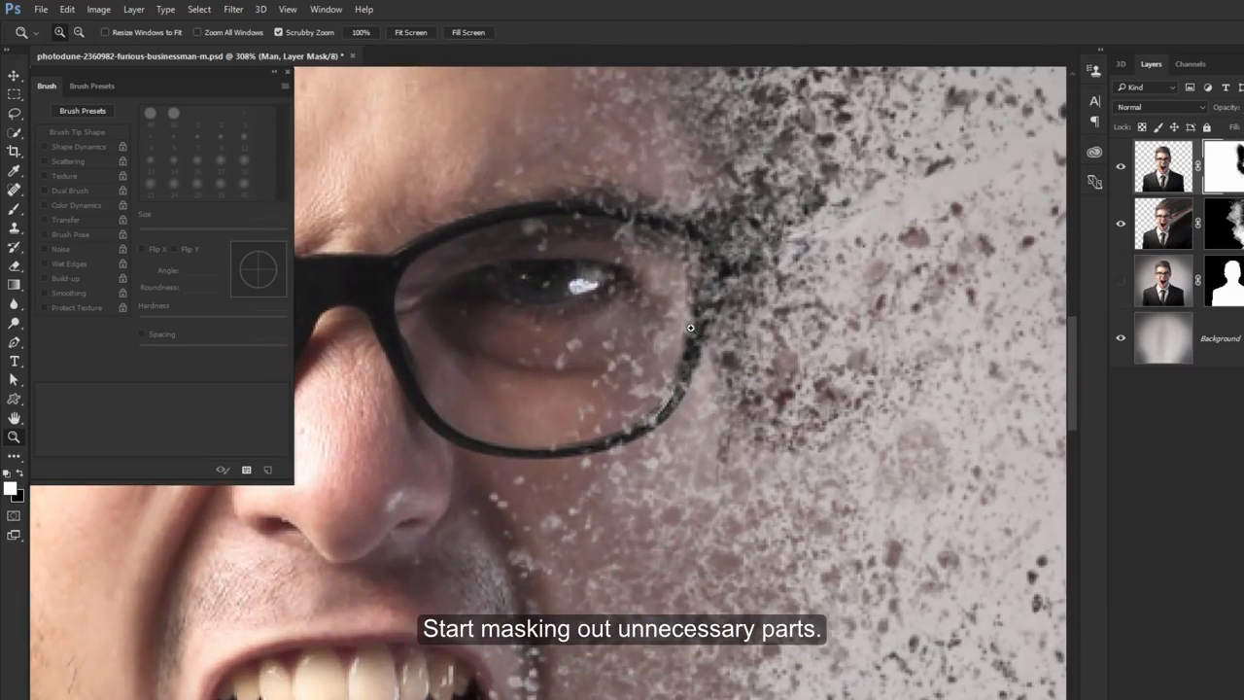
key(b)
mouse_move(544, 518)
mouse_down()
mouse_move(550, 335)
mouse_move(511, 447)
mouse_move(508, 528)
mouse_up()
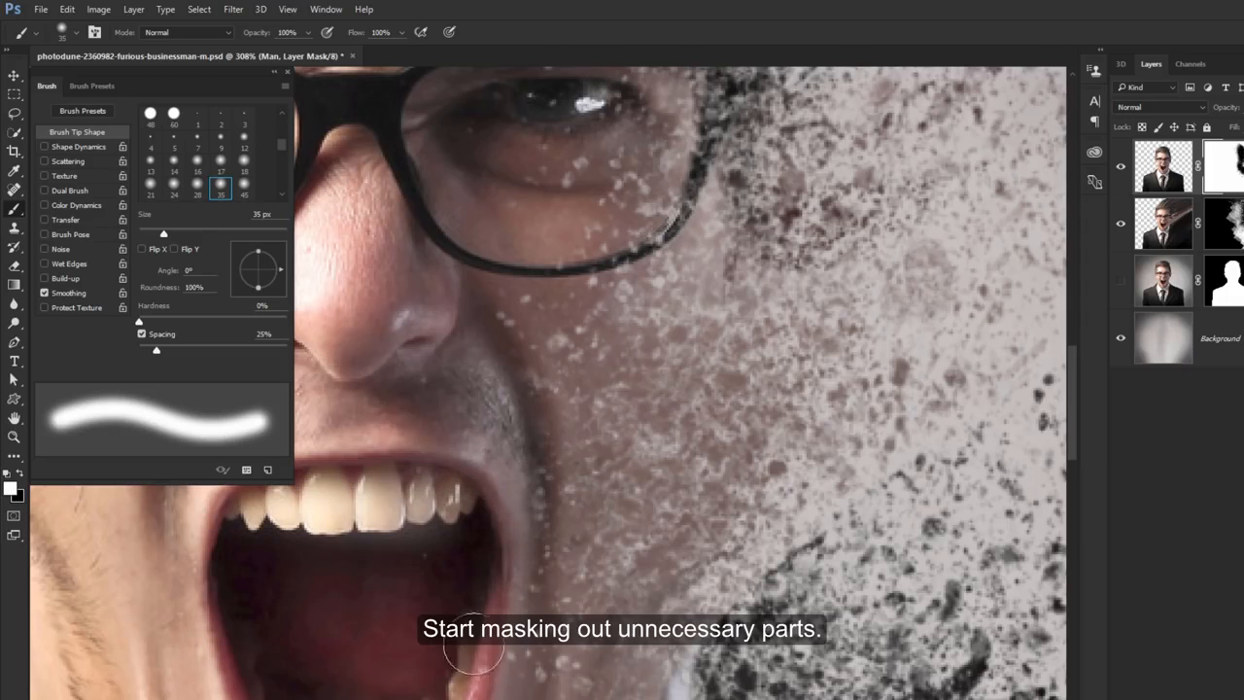
scroll(429, 414, down, 5)
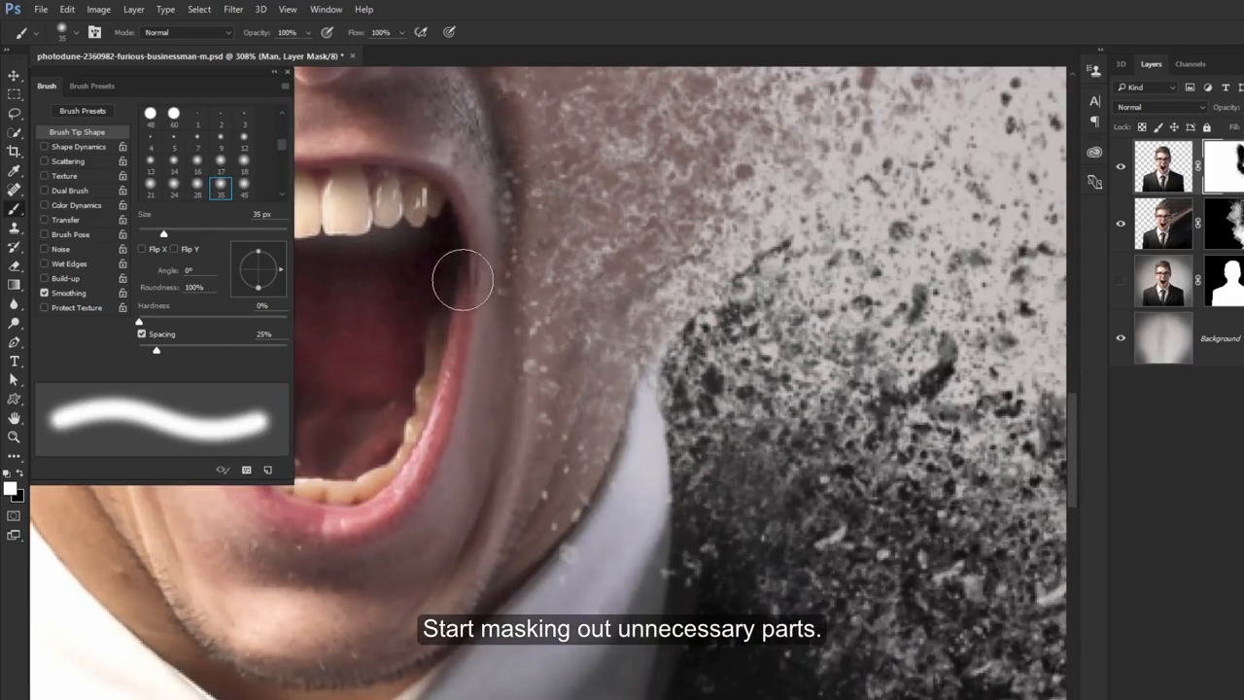
scroll(446, 517, down, 5)
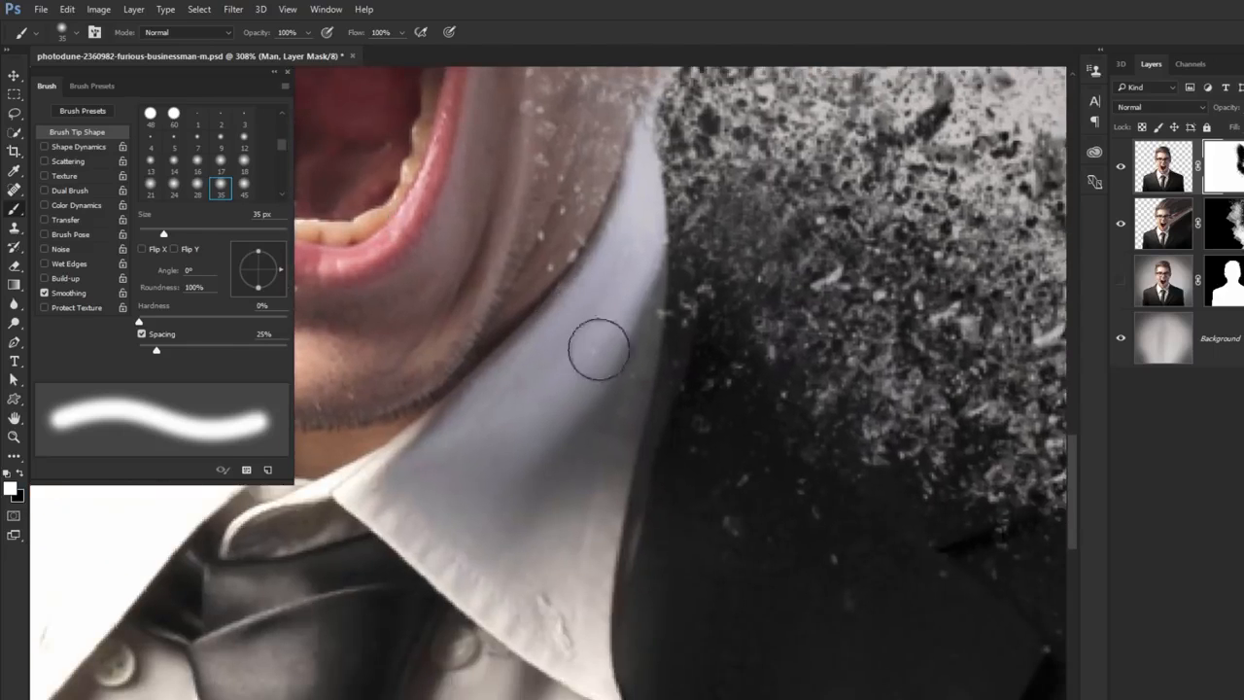
Step: Clean stray specks from the jacket's lapel and chest on the Man mask down to the photo's lower edge
drag(583, 465, 522, 271)
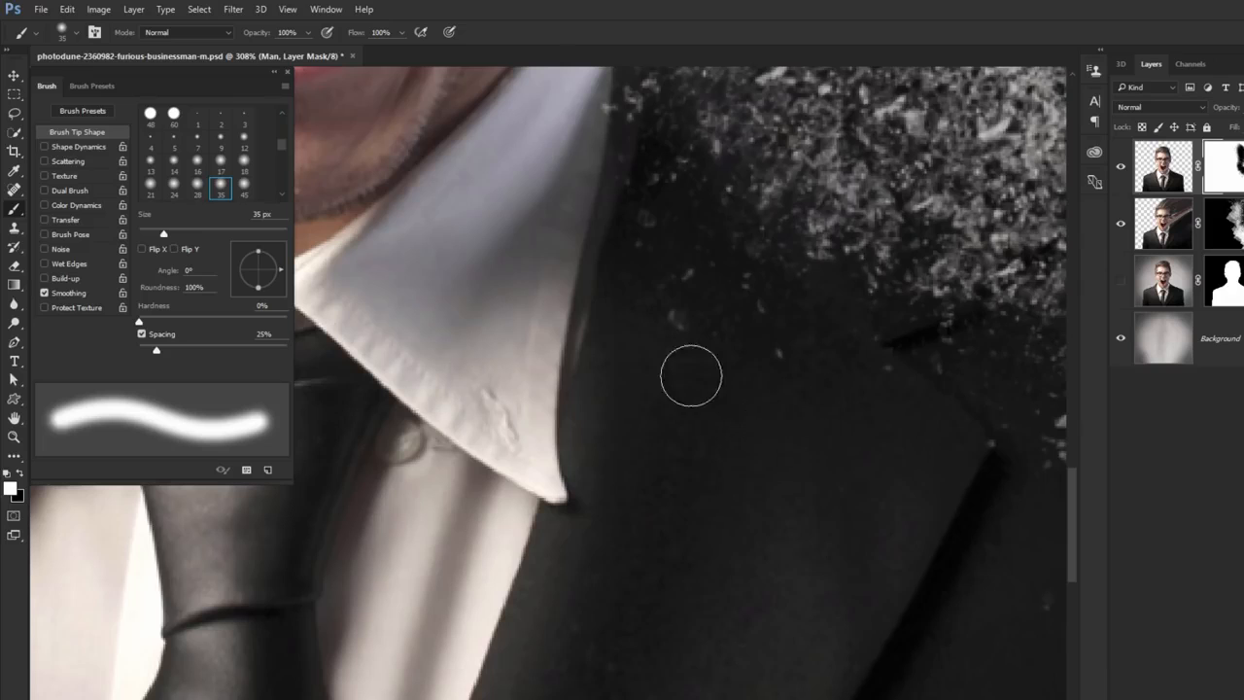
drag(792, 481, 513, 330)
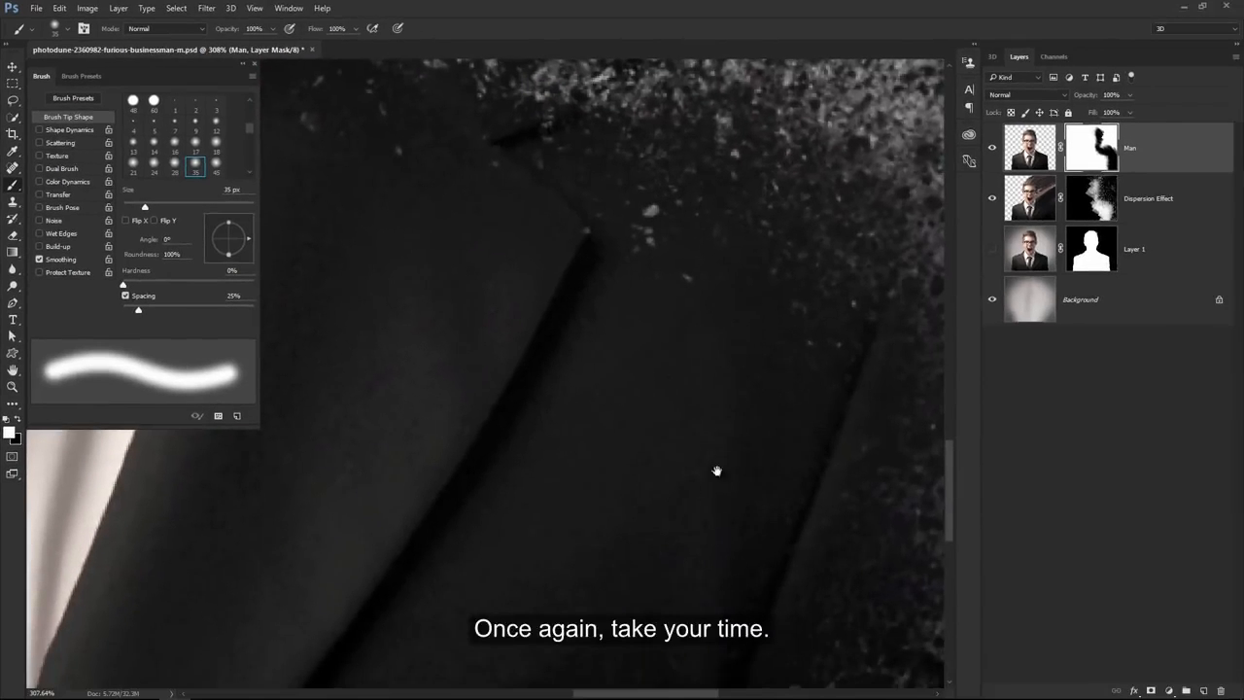
drag(716, 471, 623, 197)
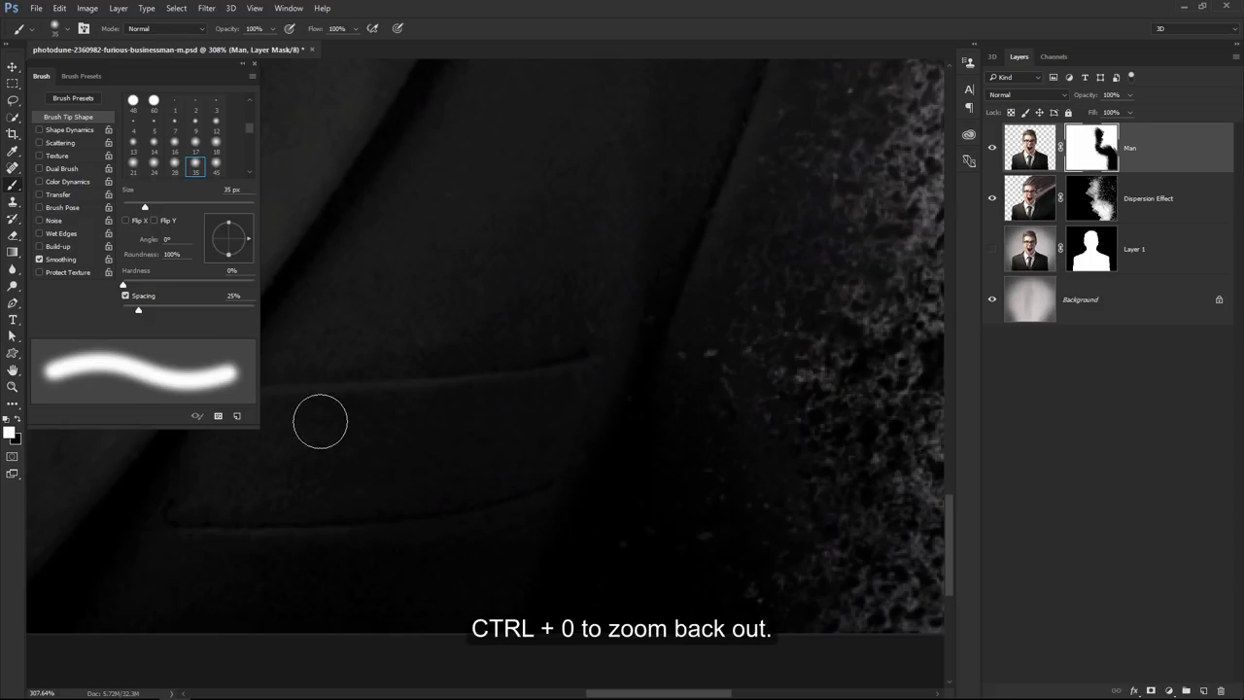
key(ctrl+0)
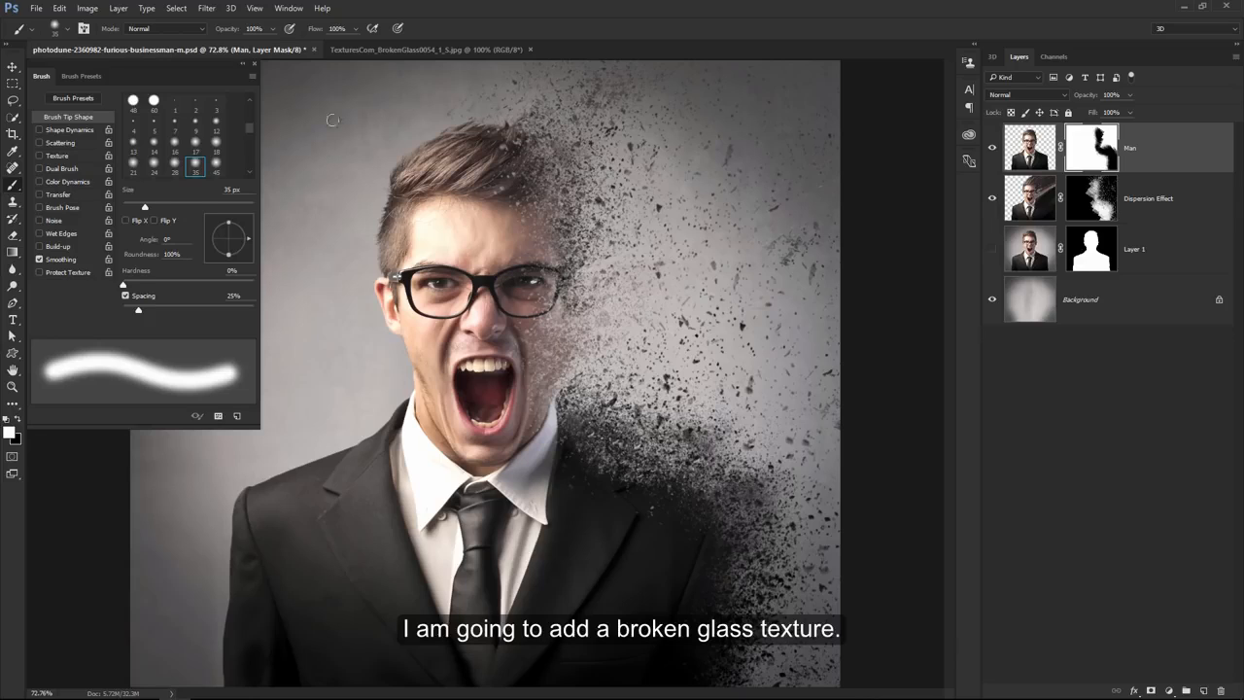
Step: Copy the broken glass texture into the businessman document as a new layer and position it over the man's head
click(371, 54)
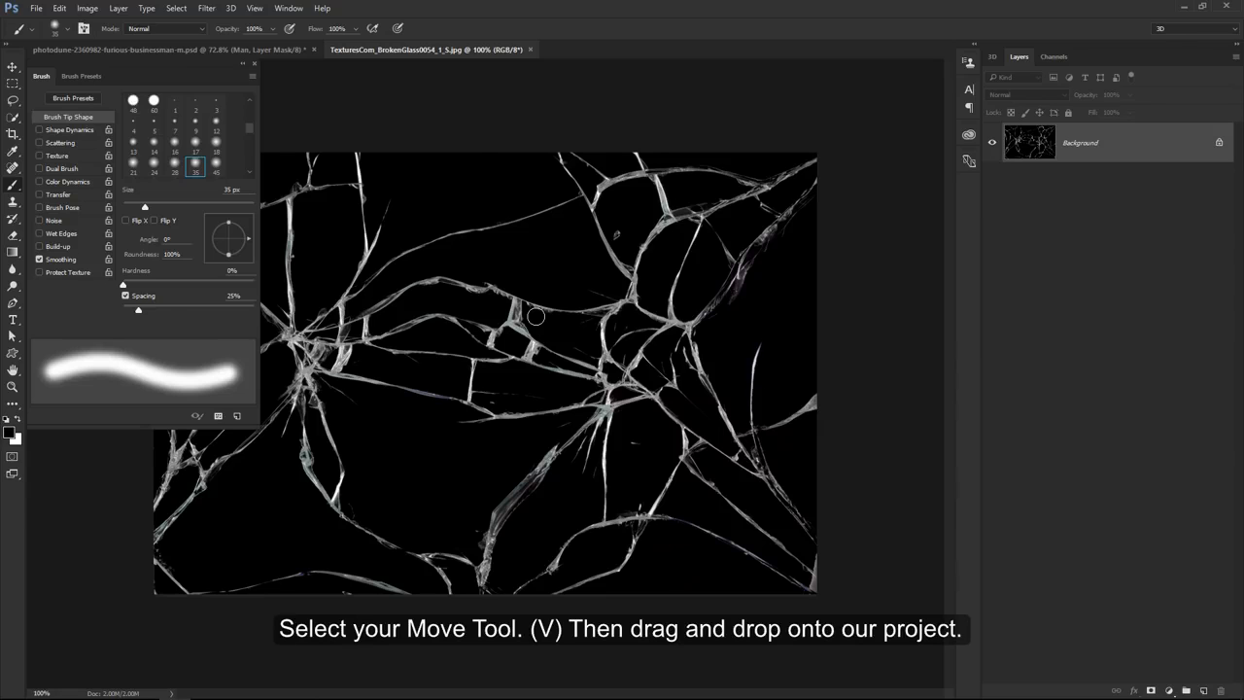
key(v)
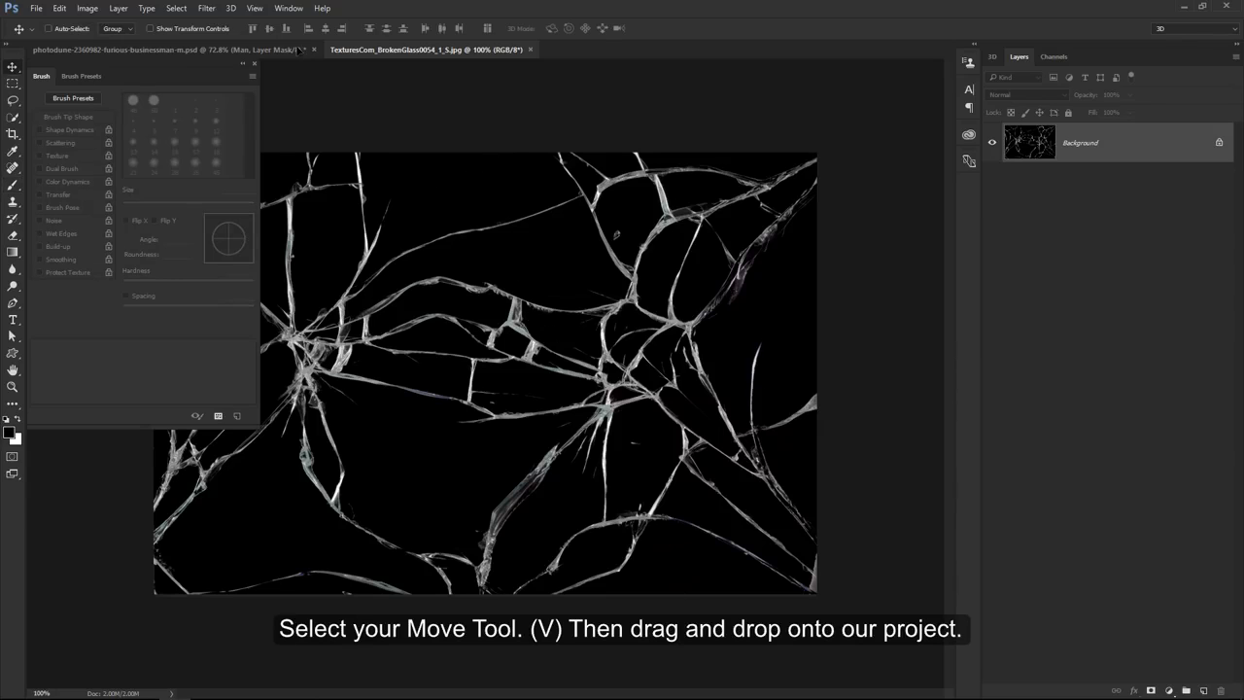
drag(299, 49, 544, 272)
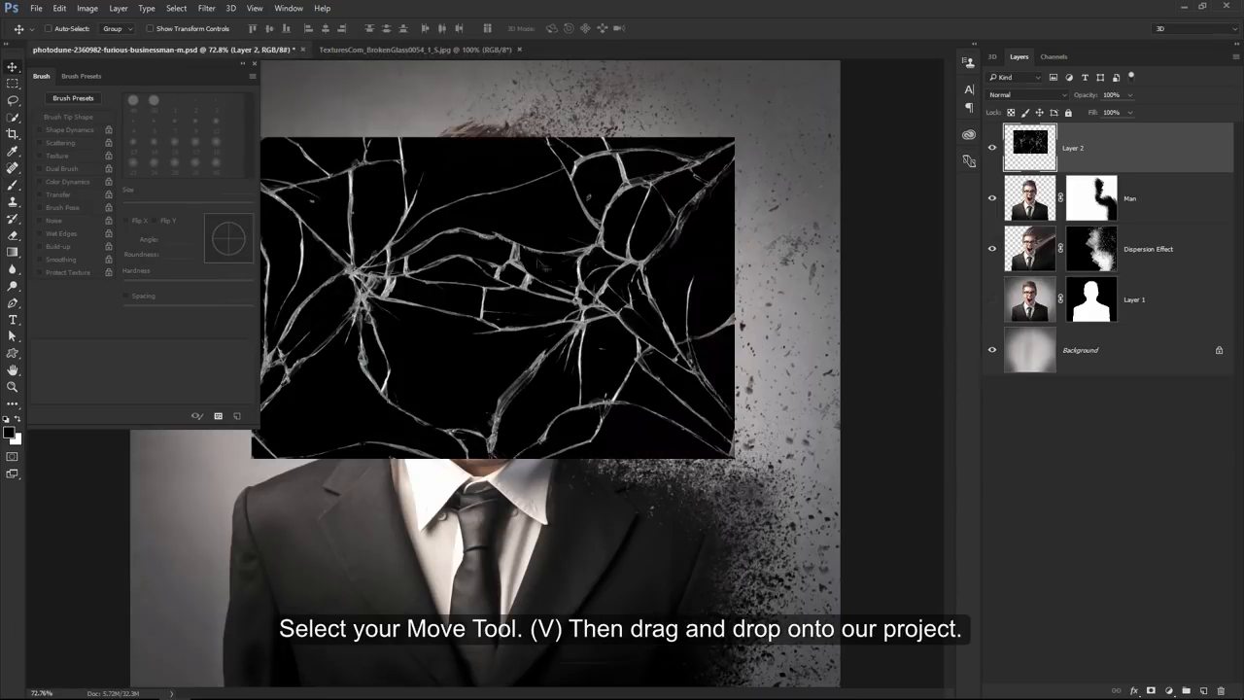
click(260, 66)
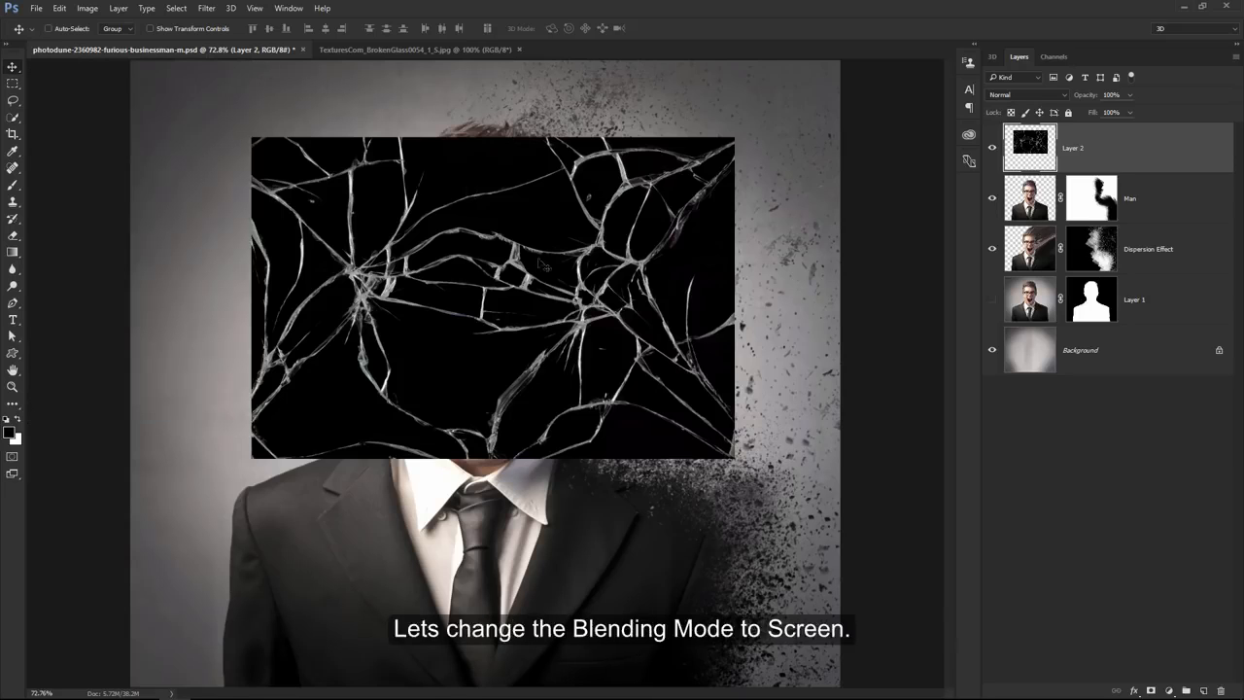
drag(541, 265, 572, 222)
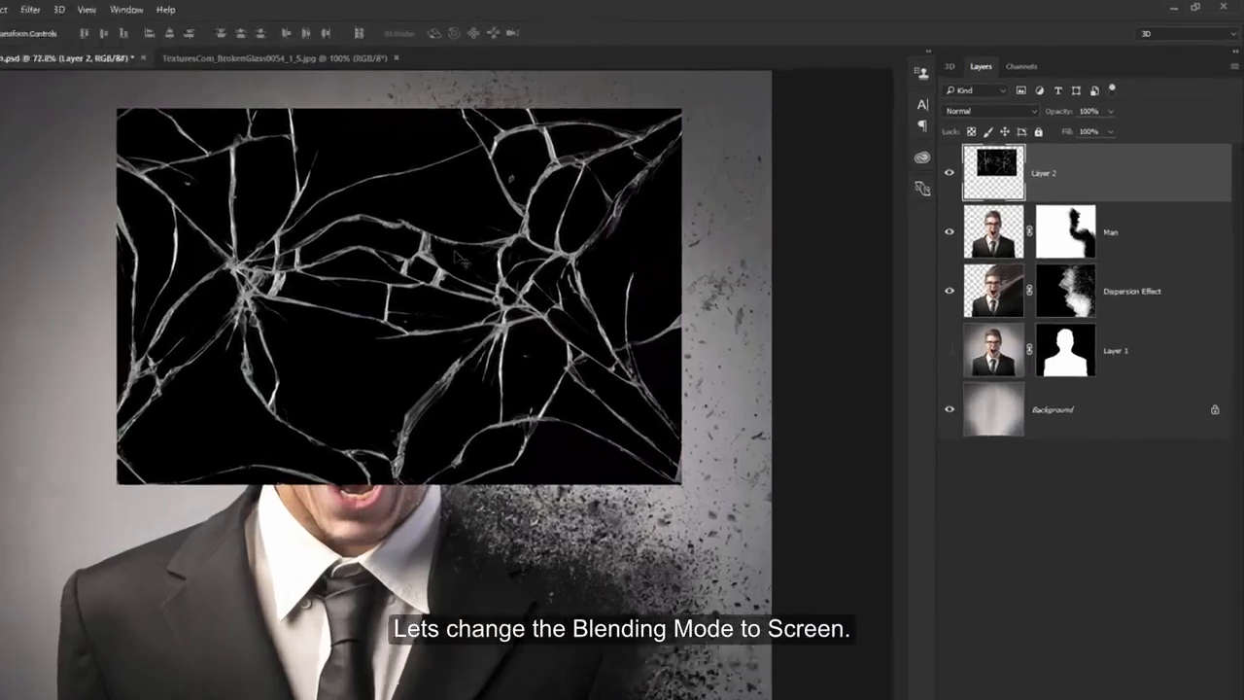
Step: Set the glass texture layer's blending mode to Screen and rename the layer Cracks
click(984, 110)
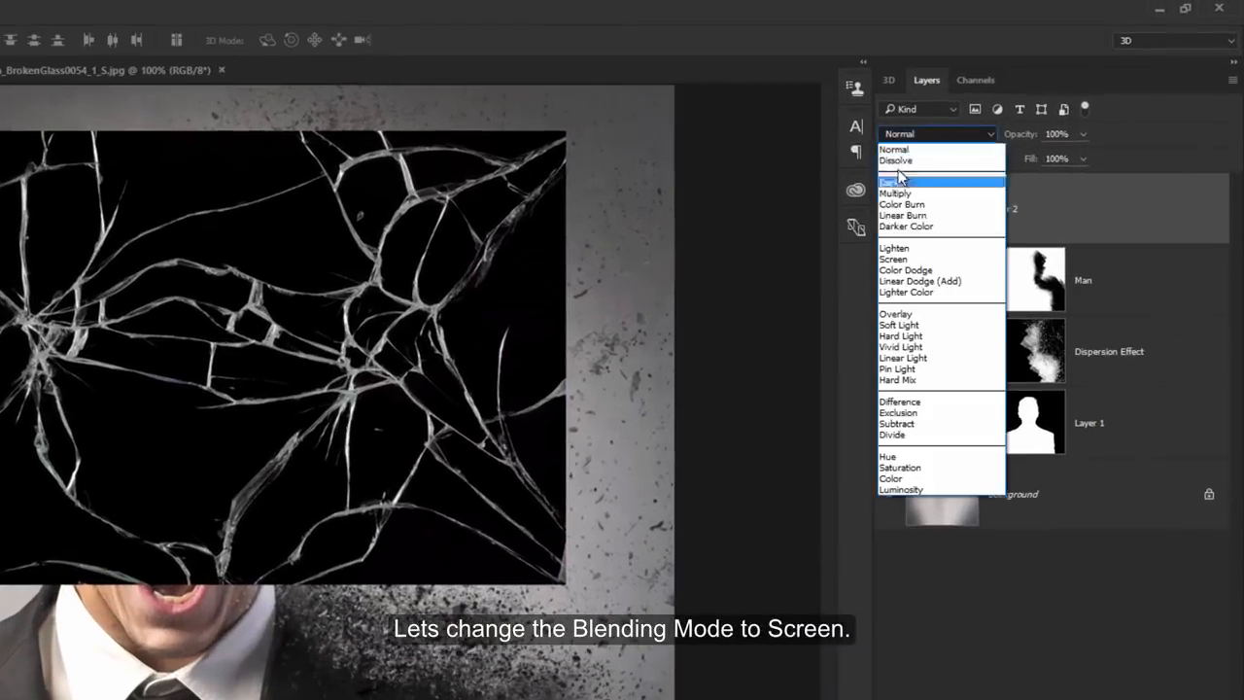
click(909, 260)
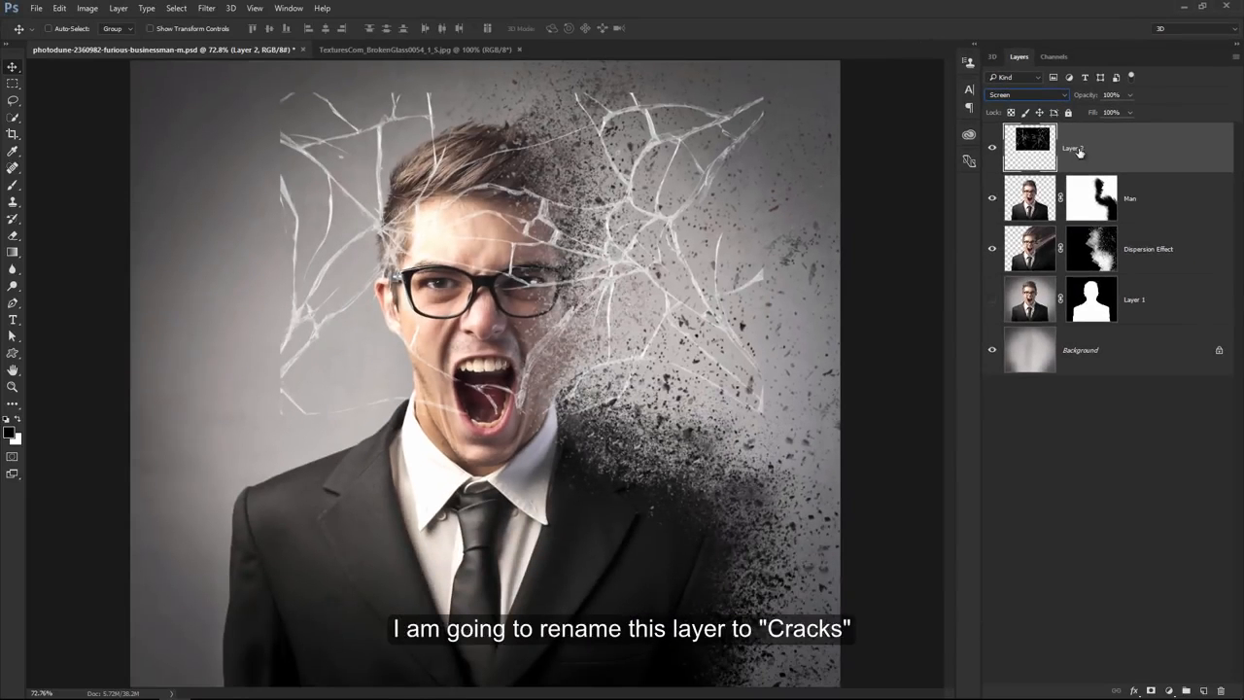
double_click(1076, 149)
key(Return)
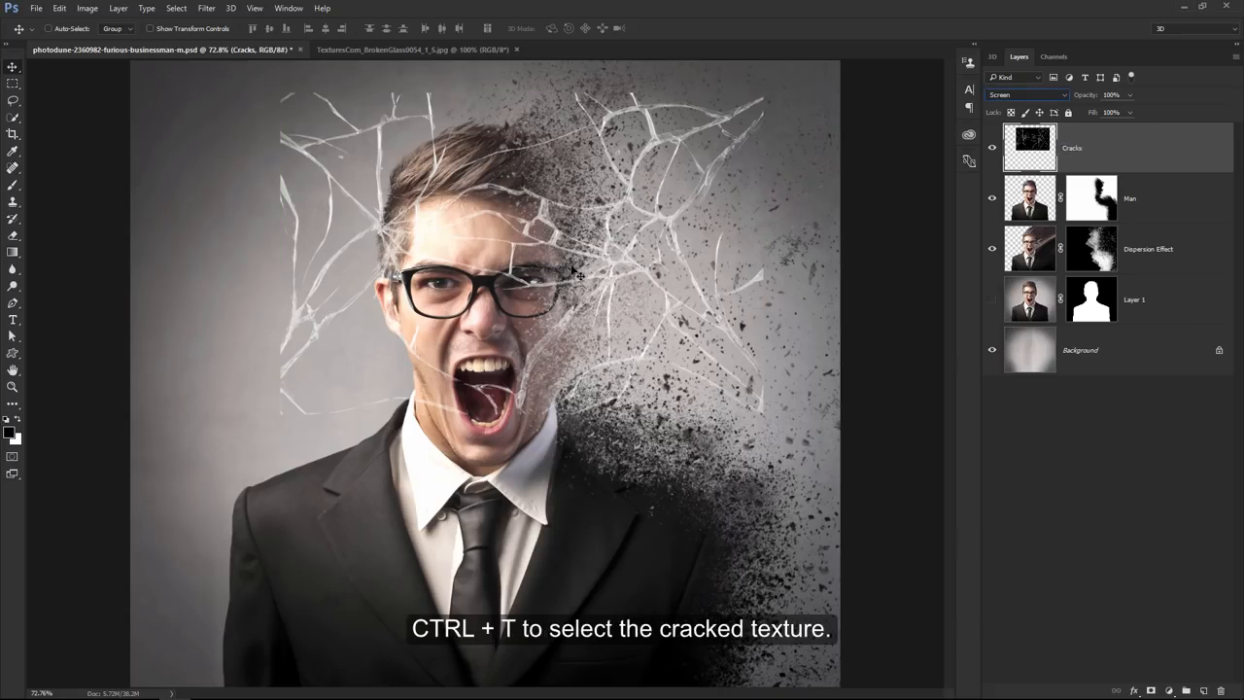
Step: Scale the Cracks layer down proportionally about its center until it fits over the eyeglass lens beside the dispersion
key(ctrl+t)
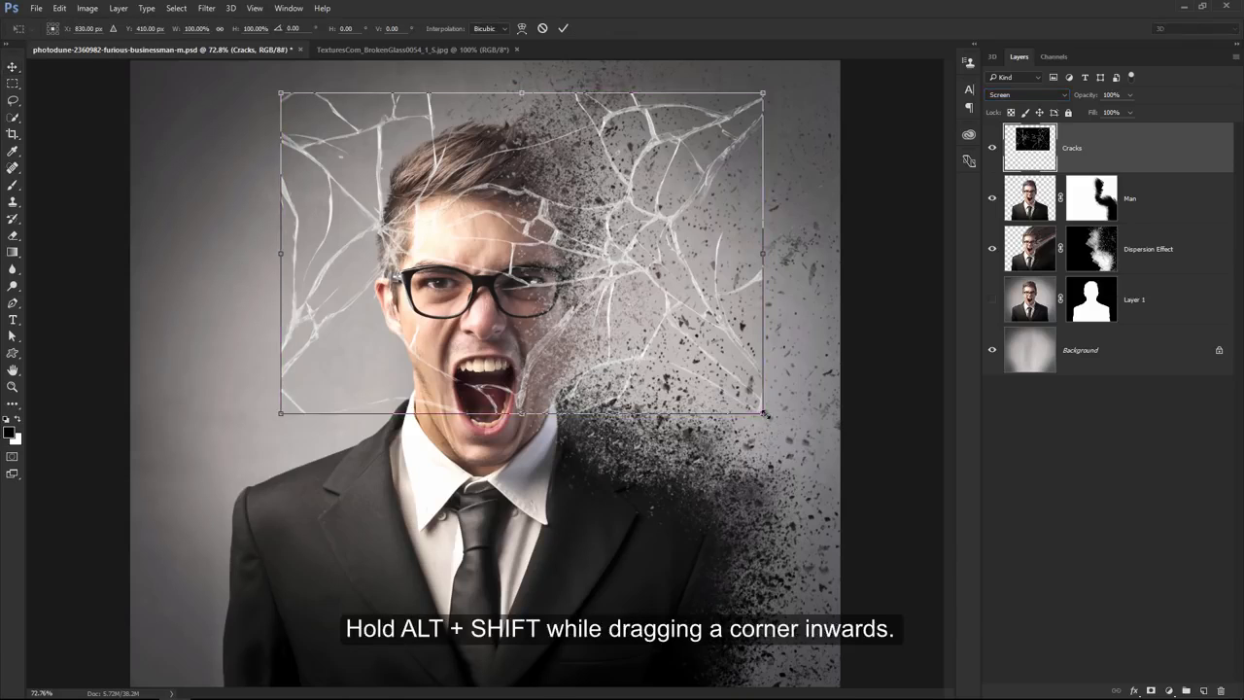
drag(765, 413, 570, 317)
key(Return)
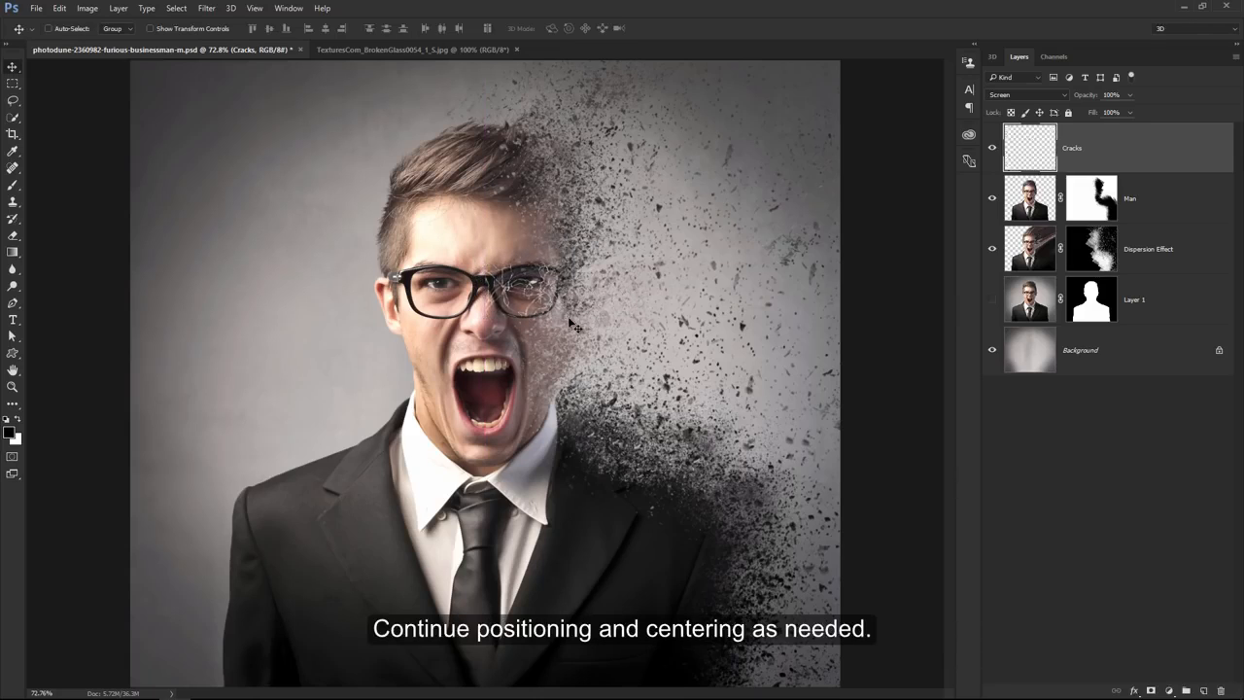
Step: Add a layer mask to the Cracks layer and set up a small soft round brush with black as foreground color
key(z)
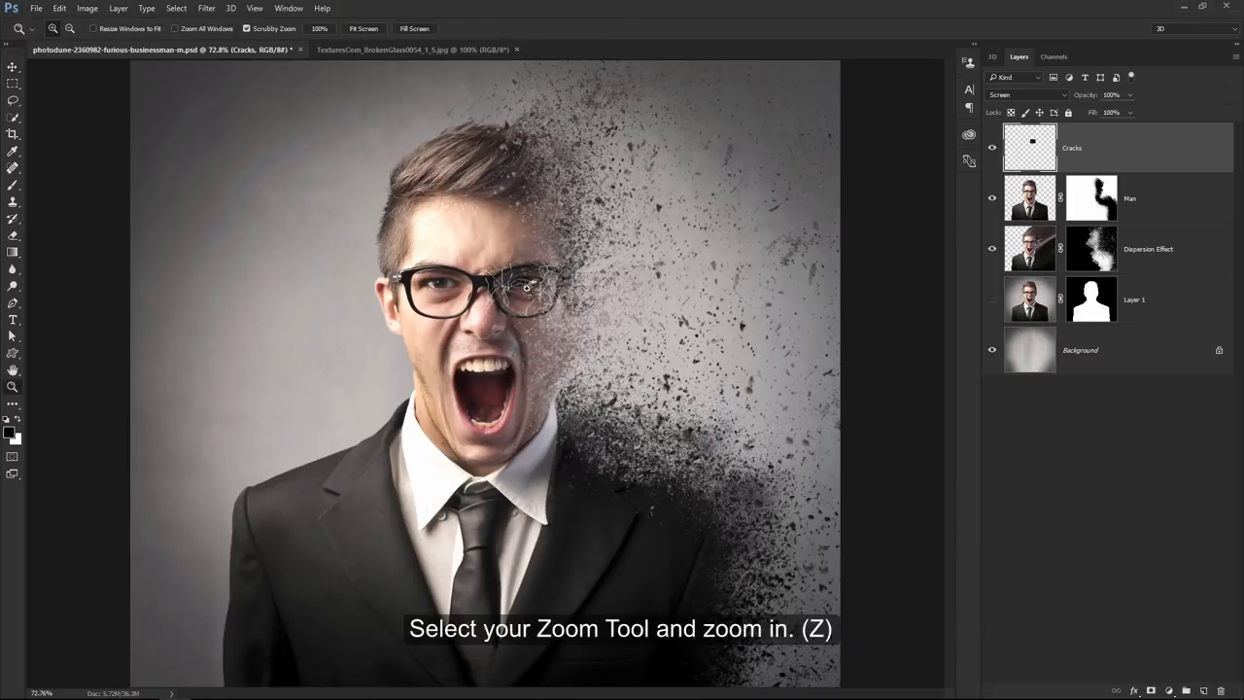
drag(526, 288, 627, 289)
key(v)
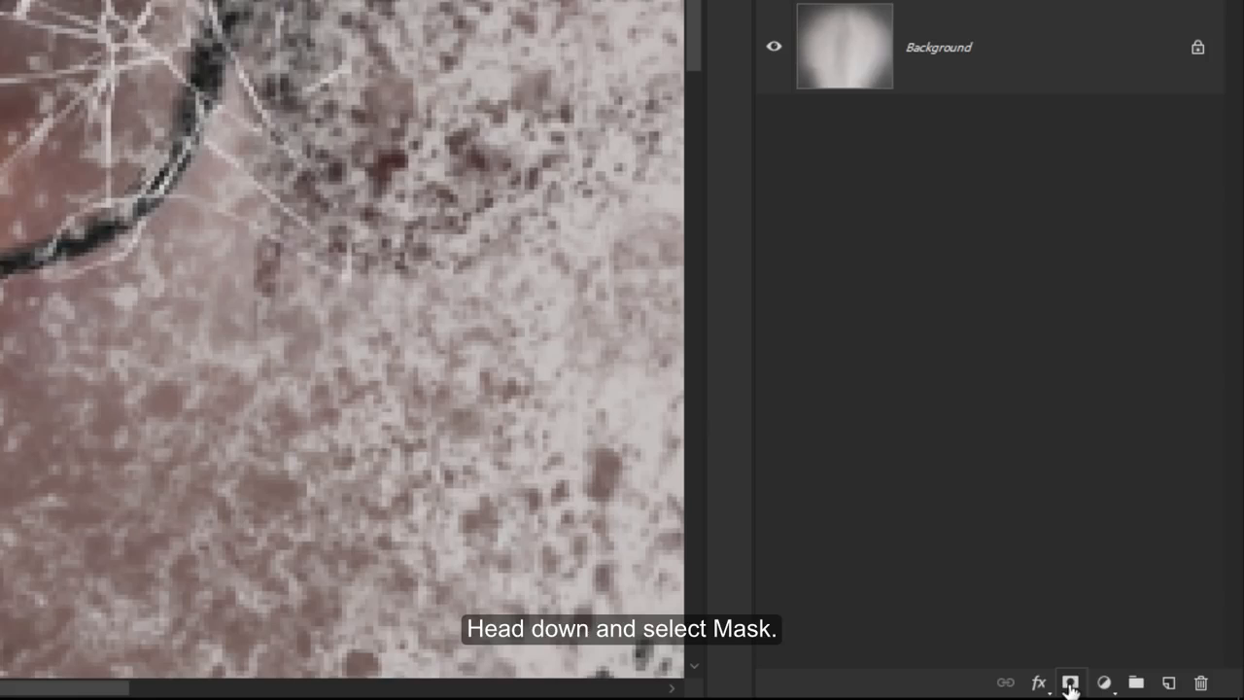
click(1071, 684)
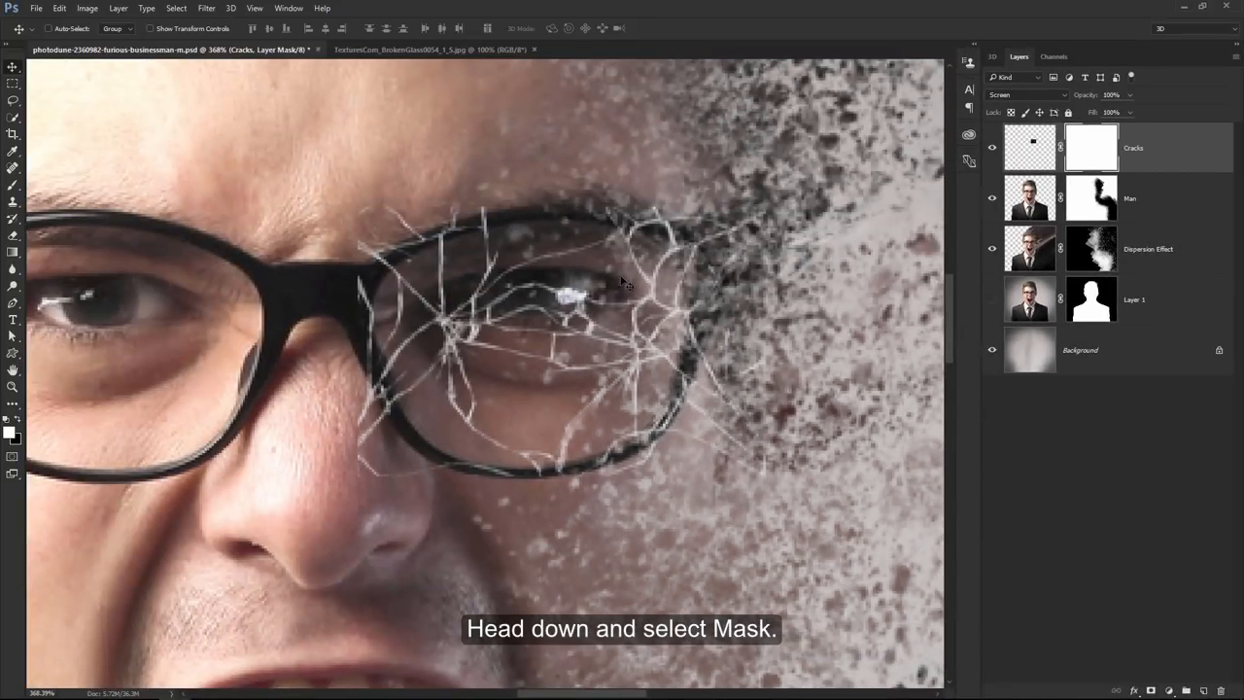
key(b)
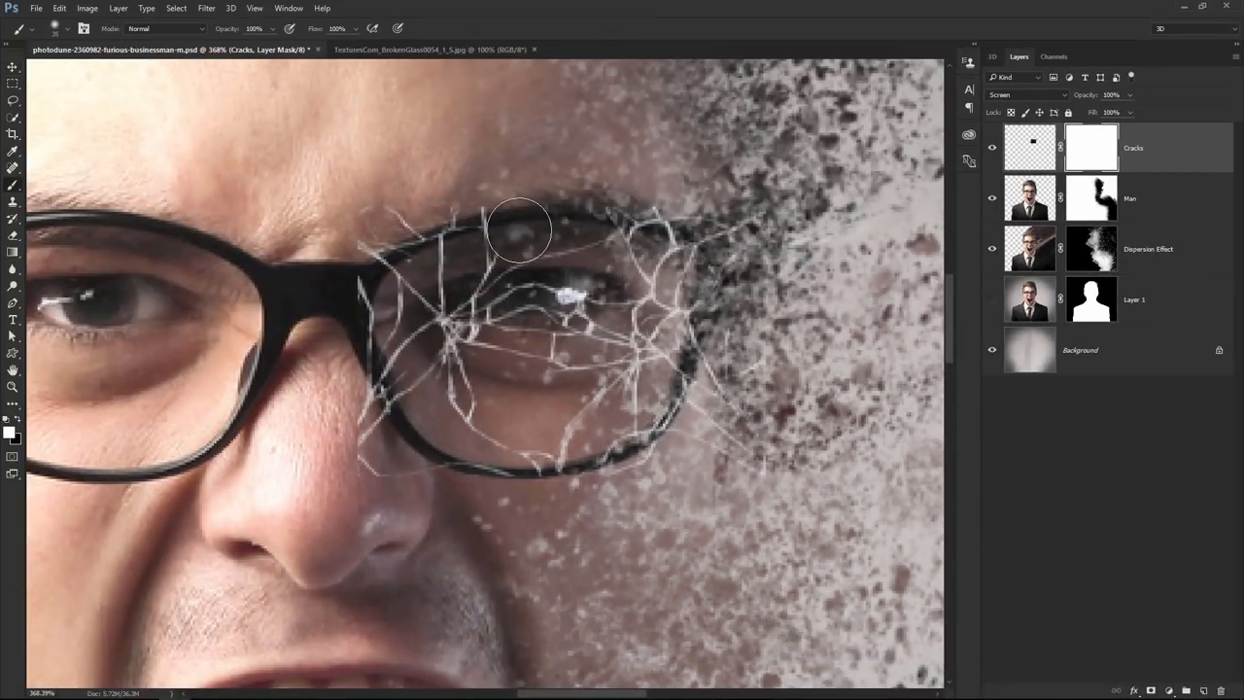
click(69, 31)
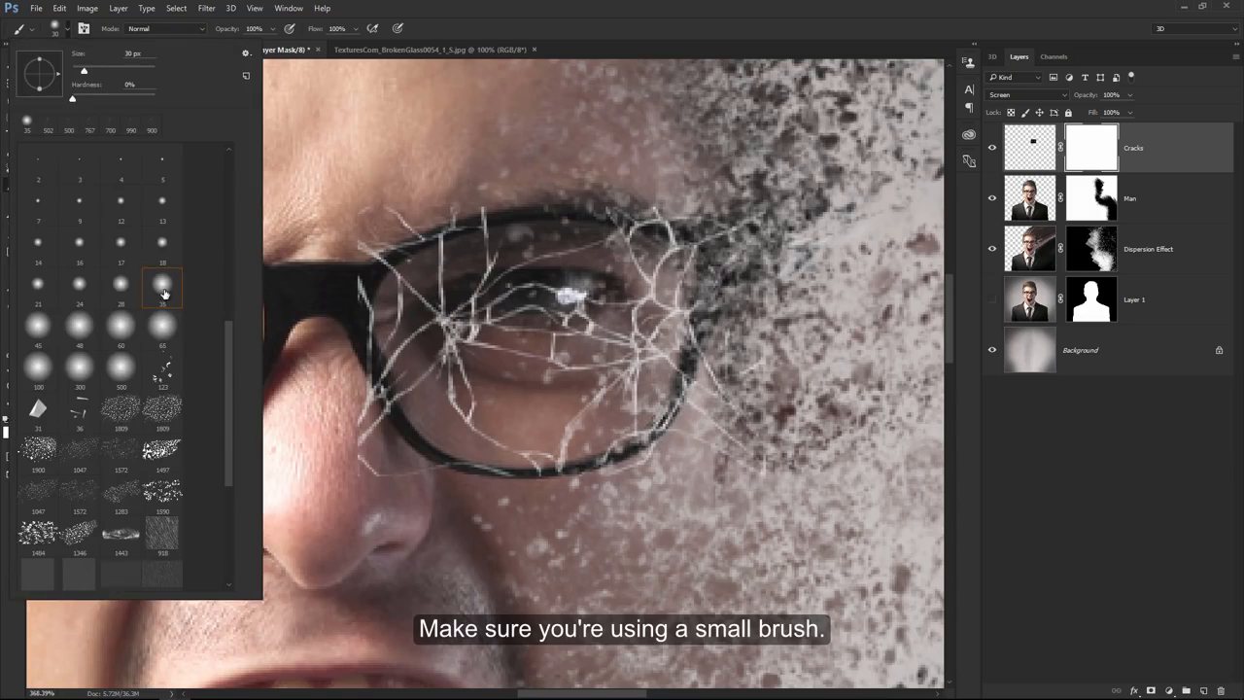
double_click(165, 293)
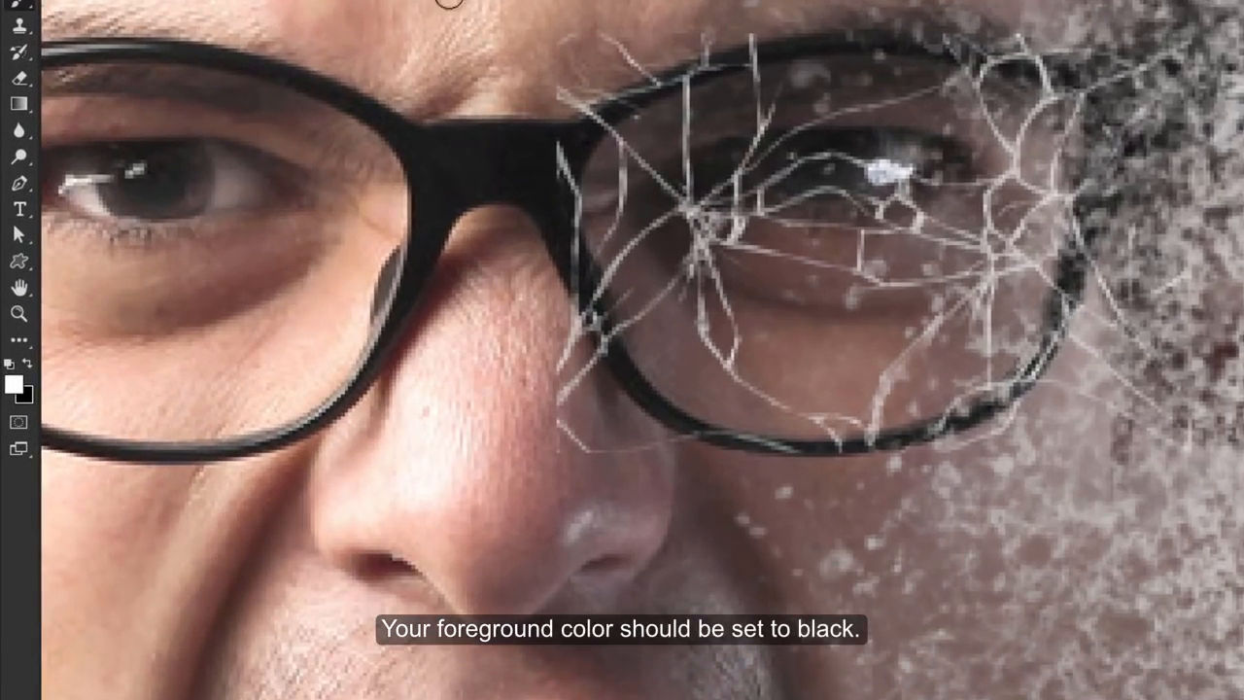
click(27, 363)
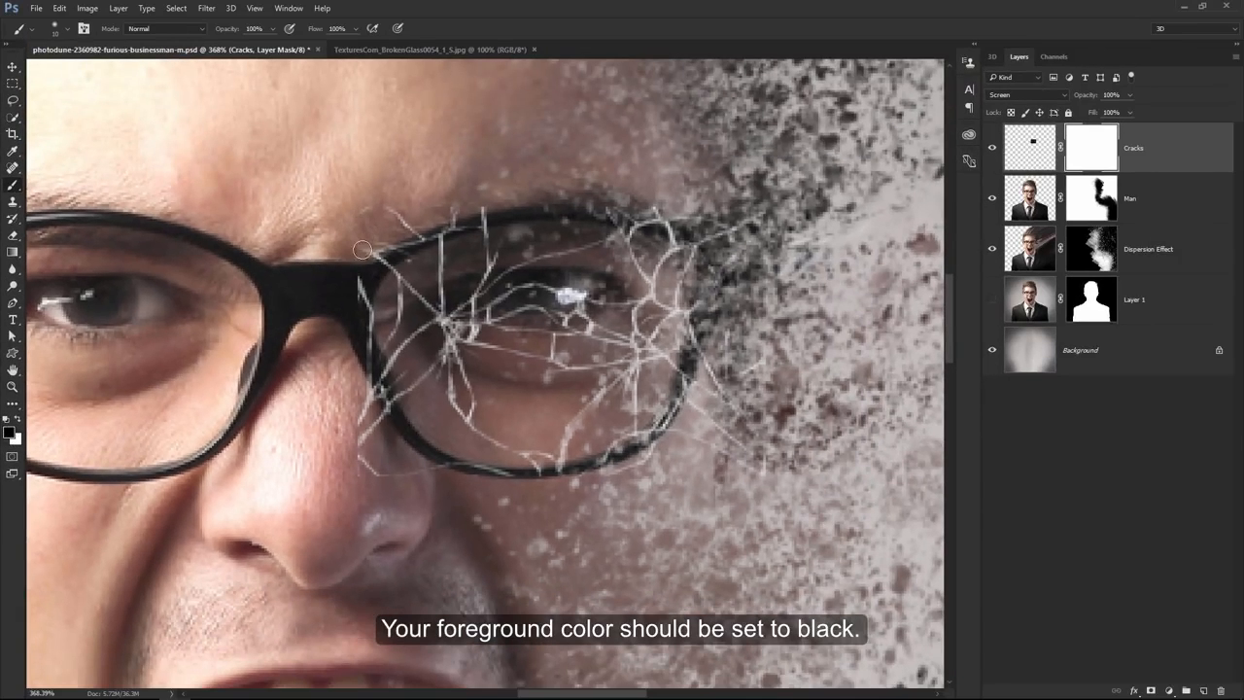
Step: Paint black on the Cracks mask around the glasses frame to hide the cracks outside the lens
mouse_move(369, 256)
mouse_down()
mouse_move(406, 233)
mouse_move(385, 260)
mouse_move(395, 212)
mouse_move(381, 212)
mouse_move(388, 254)
mouse_move(442, 220)
mouse_move(417, 238)
mouse_move(528, 202)
mouse_move(632, 210)
mouse_move(707, 233)
mouse_move(591, 212)
mouse_move(734, 258)
mouse_move(753, 237)
mouse_move(721, 225)
mouse_move(718, 307)
mouse_move(698, 309)
mouse_move(698, 352)
mouse_move(656, 434)
mouse_move(680, 393)
mouse_up()
mouse_move(713, 333)
mouse_down()
mouse_move(666, 433)
mouse_move(616, 469)
mouse_move(525, 476)
mouse_move(675, 430)
mouse_move(562, 485)
mouse_move(354, 467)
mouse_move(372, 384)
mouse_move(394, 407)
mouse_move(368, 352)
mouse_move(392, 425)
mouse_move(362, 464)
mouse_move(363, 303)
mouse_move(383, 262)
mouse_move(356, 287)
mouse_move(396, 252)
mouse_move(363, 326)
mouse_move(367, 357)
mouse_move(356, 313)
mouse_move(387, 420)
mouse_move(569, 523)
mouse_up()
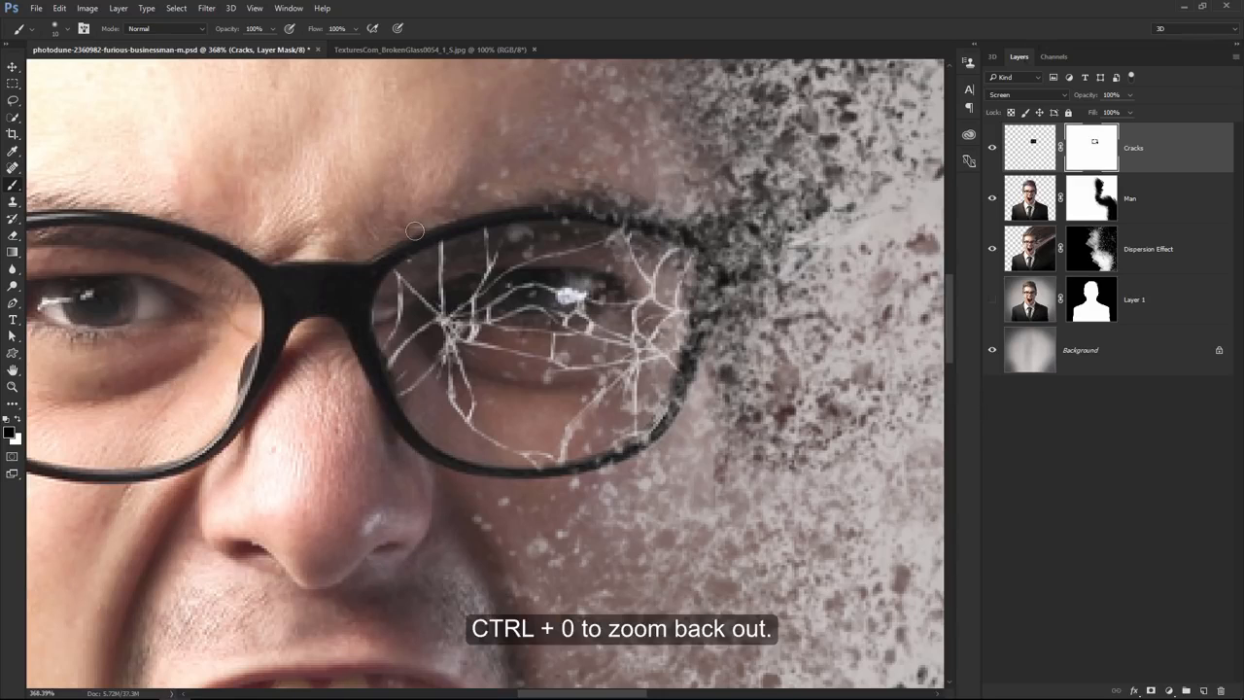
key(ctrl+0)
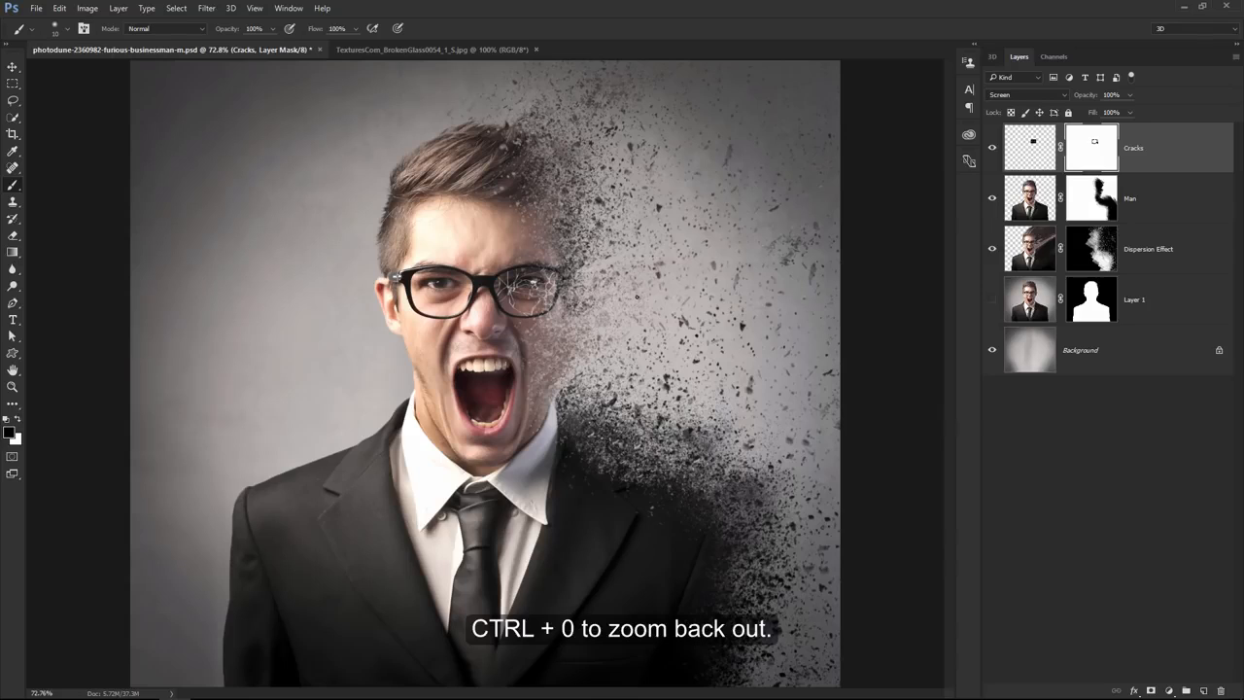
Step: Add a Gradient Map adjustment layer above all layers using the purple-to-orange gradient preset named 8
key(ctrl+2)
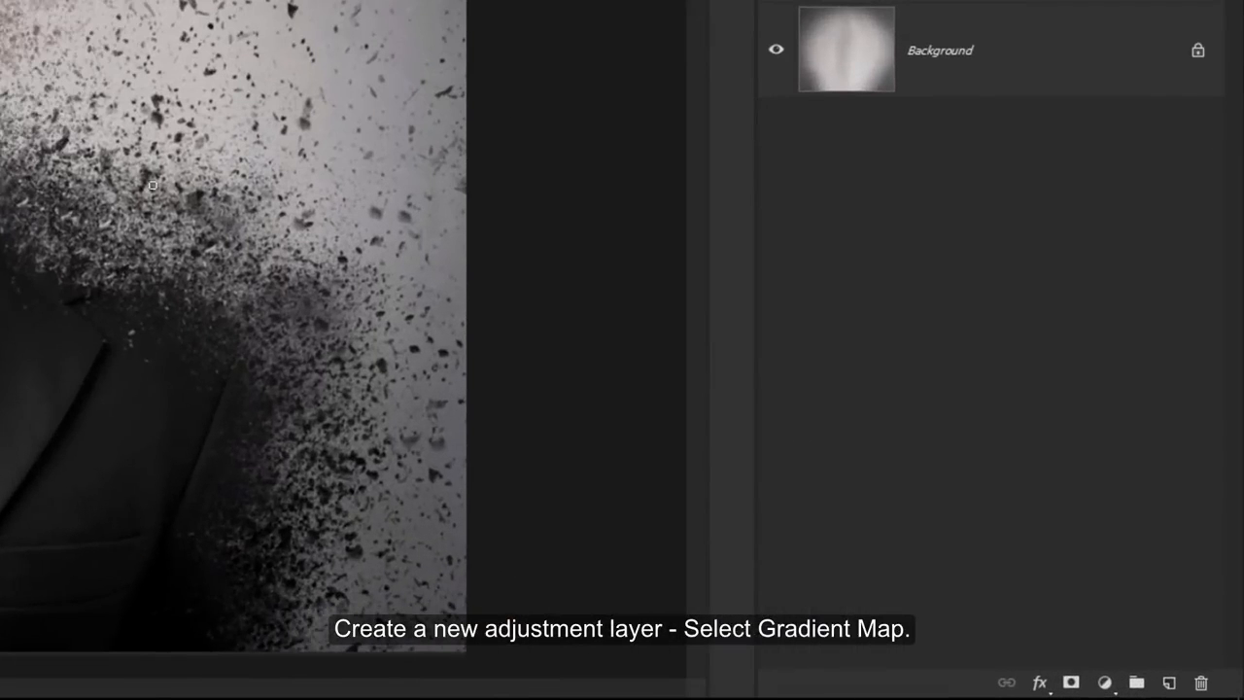
click(1105, 683)
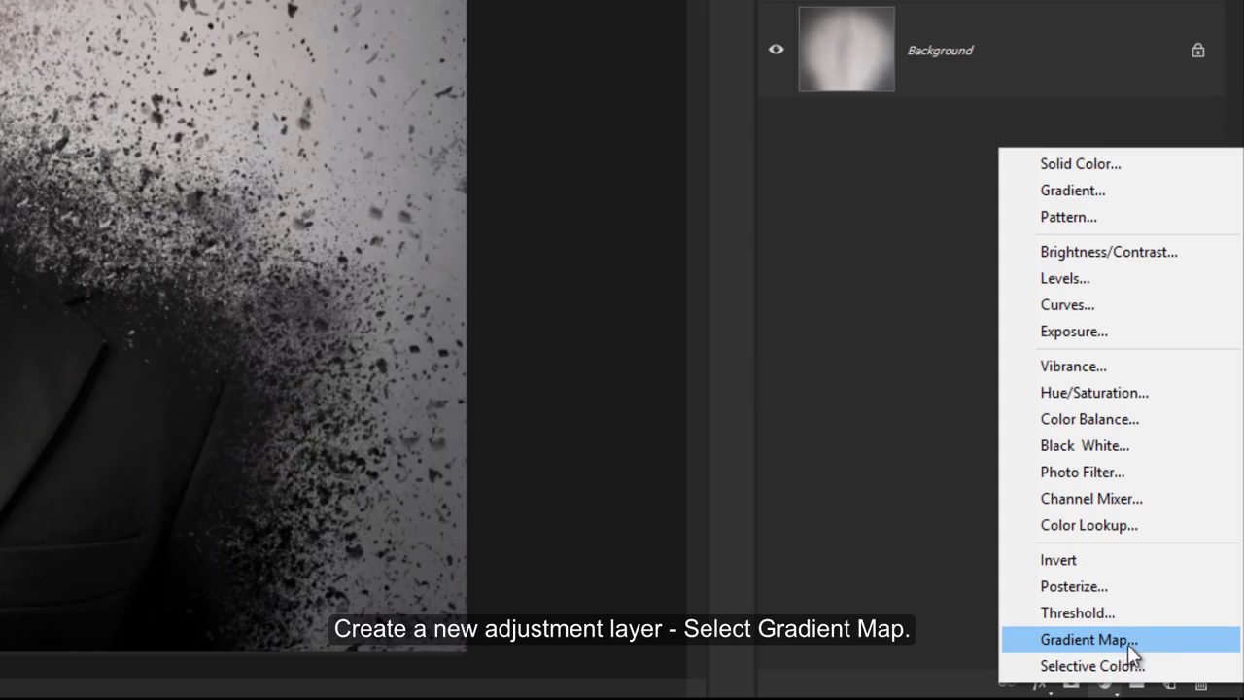
click(1159, 641)
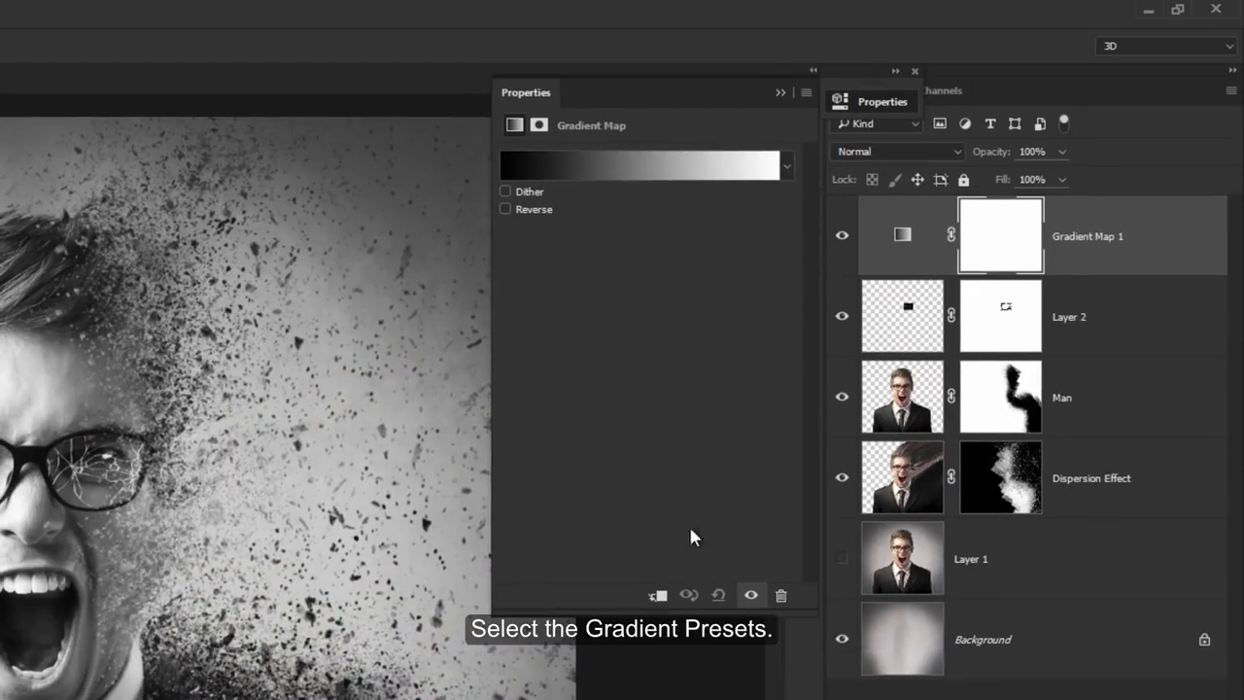
click(660, 182)
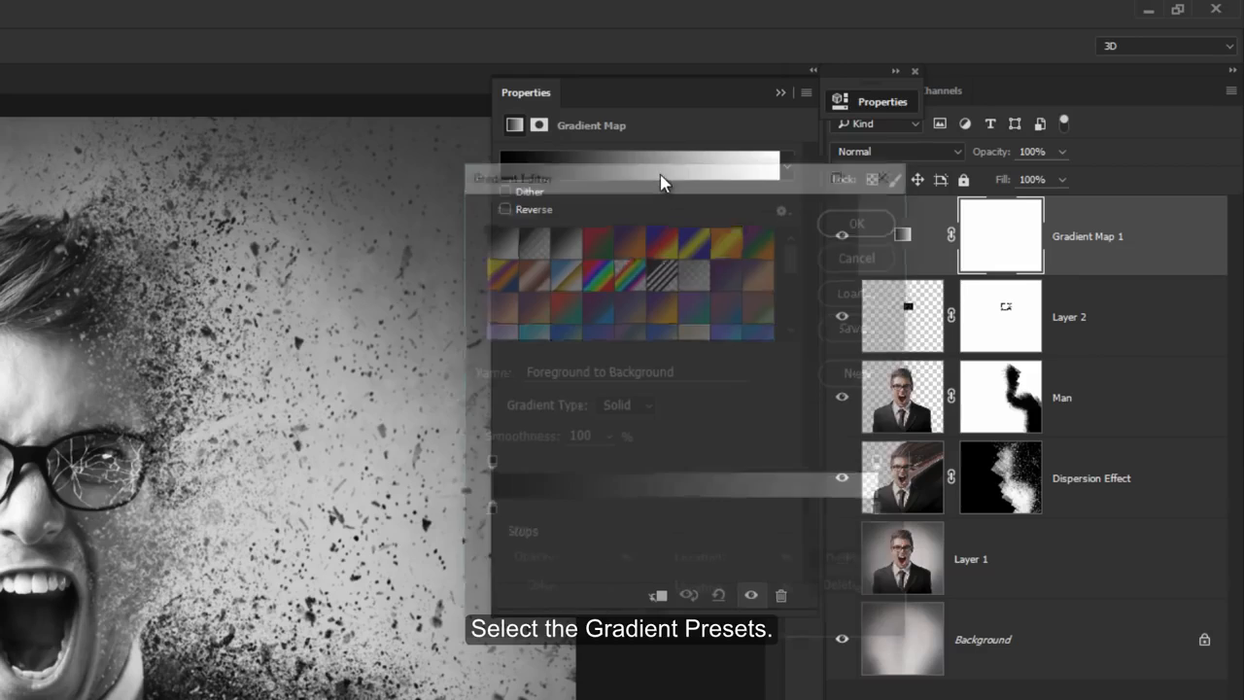
click(664, 314)
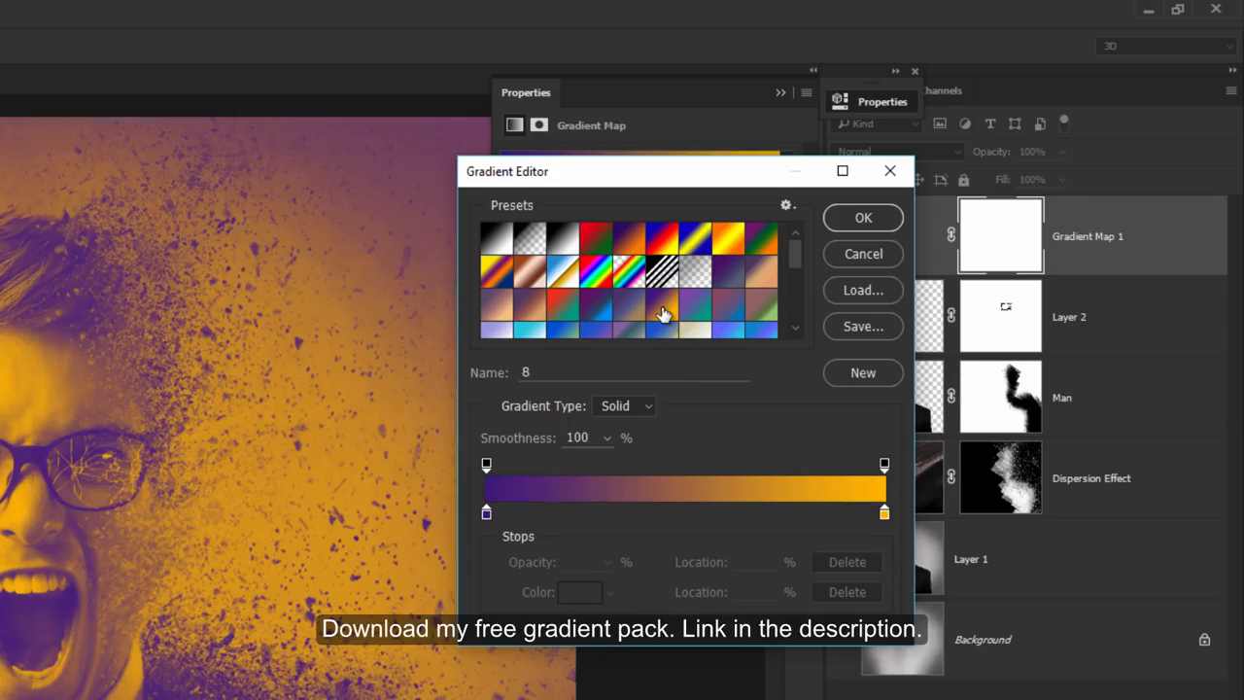
click(848, 222)
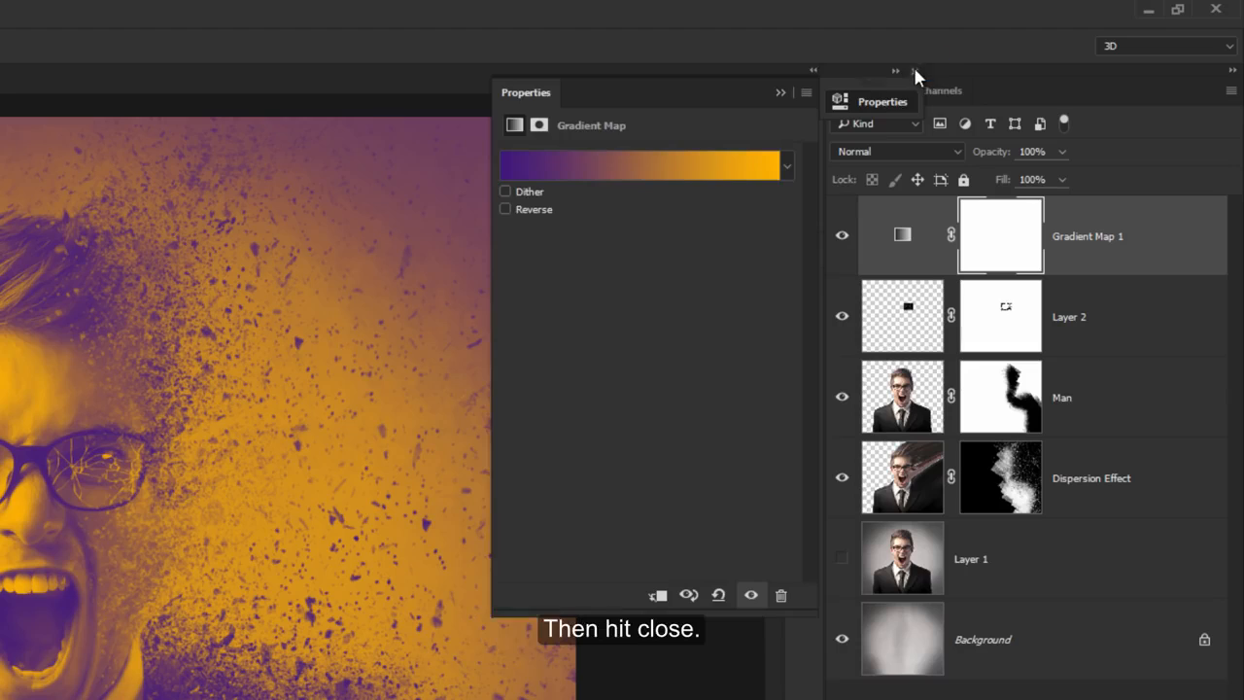
click(915, 72)
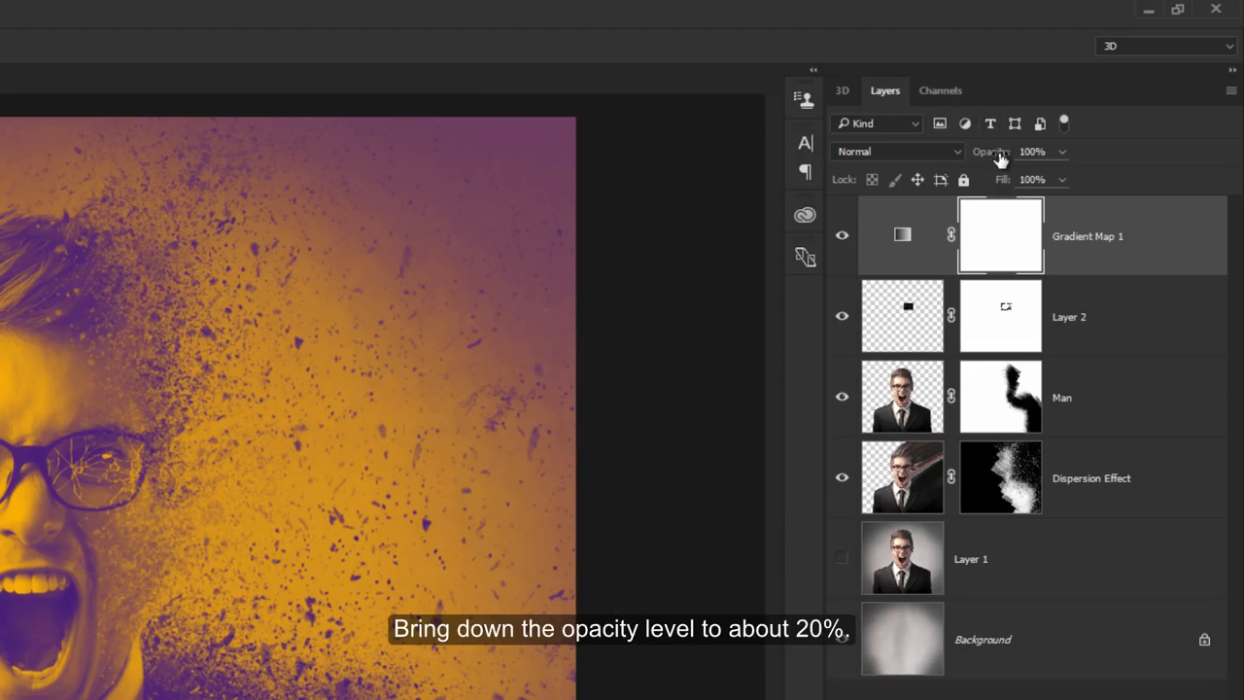
Step: Lower the Gradient Map layer's opacity to 20% and compare the image with the layer hidden and shown
drag(1001, 159, 924, 156)
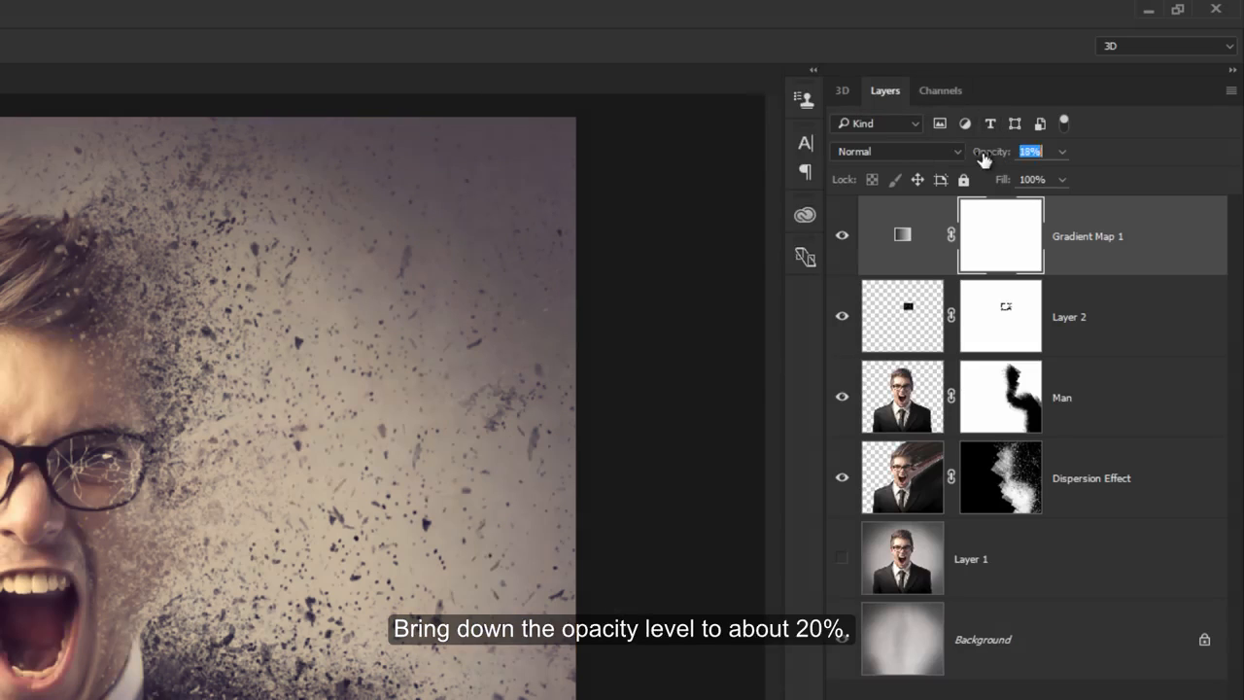
text(20)
key(Return)
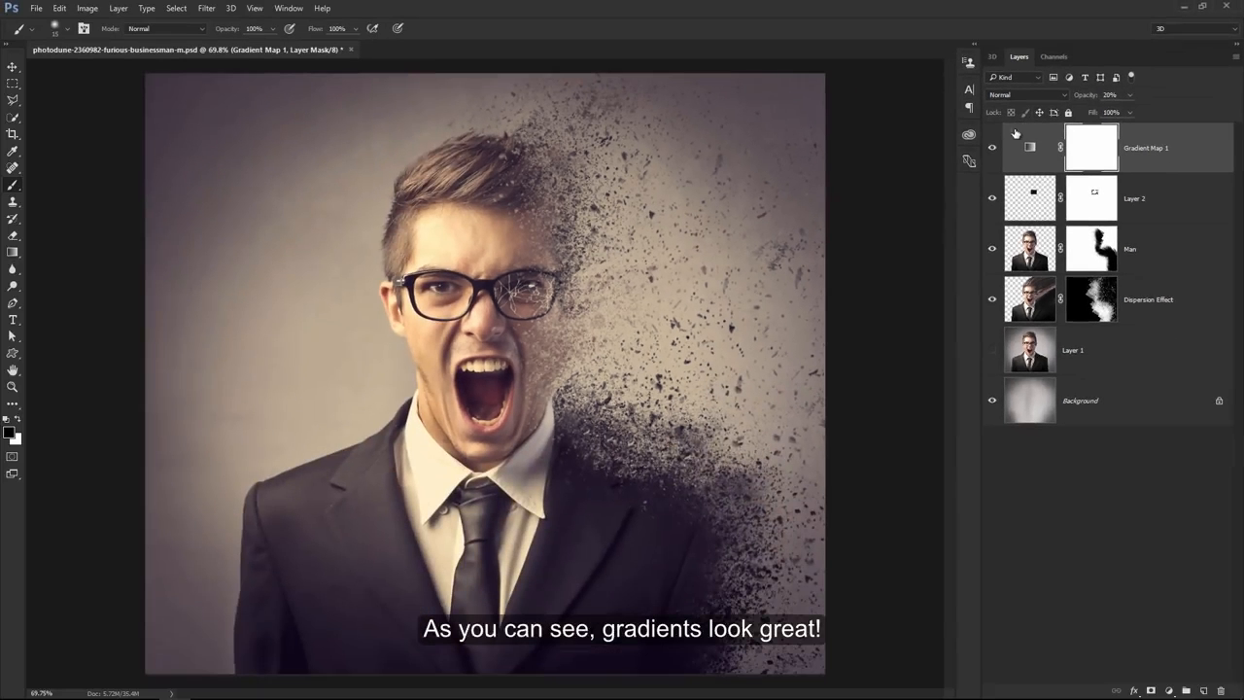
click(842, 235)
click(993, 147)
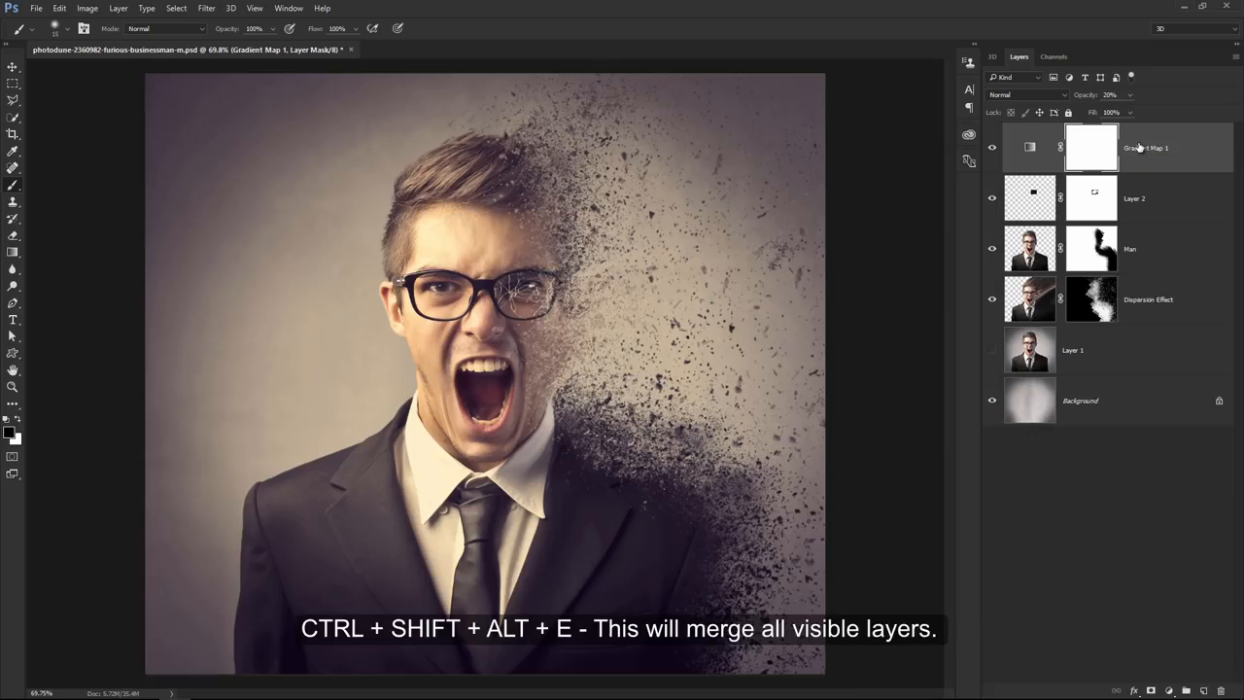
Step: Merge all visible layers into a new layer above the Gradient Map and name it Sharpen
key(ctrl+shift+alt+e)
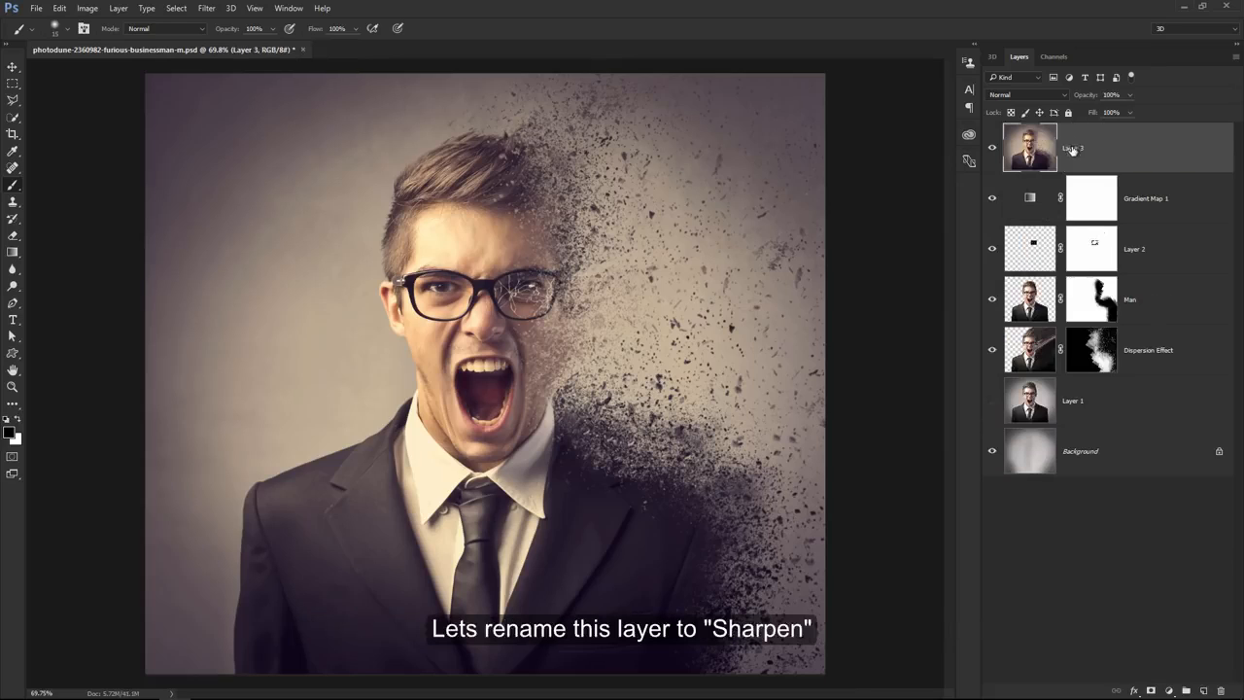
double_click(1072, 149)
key(BackSpace)
text(Sharpen)
key(Return)
Step: Convert the Sharpen layer to a Smart Object and apply Unsharp Mask with amount 60%, radius 1.0 pixels and threshold 0
right_click(1090, 150)
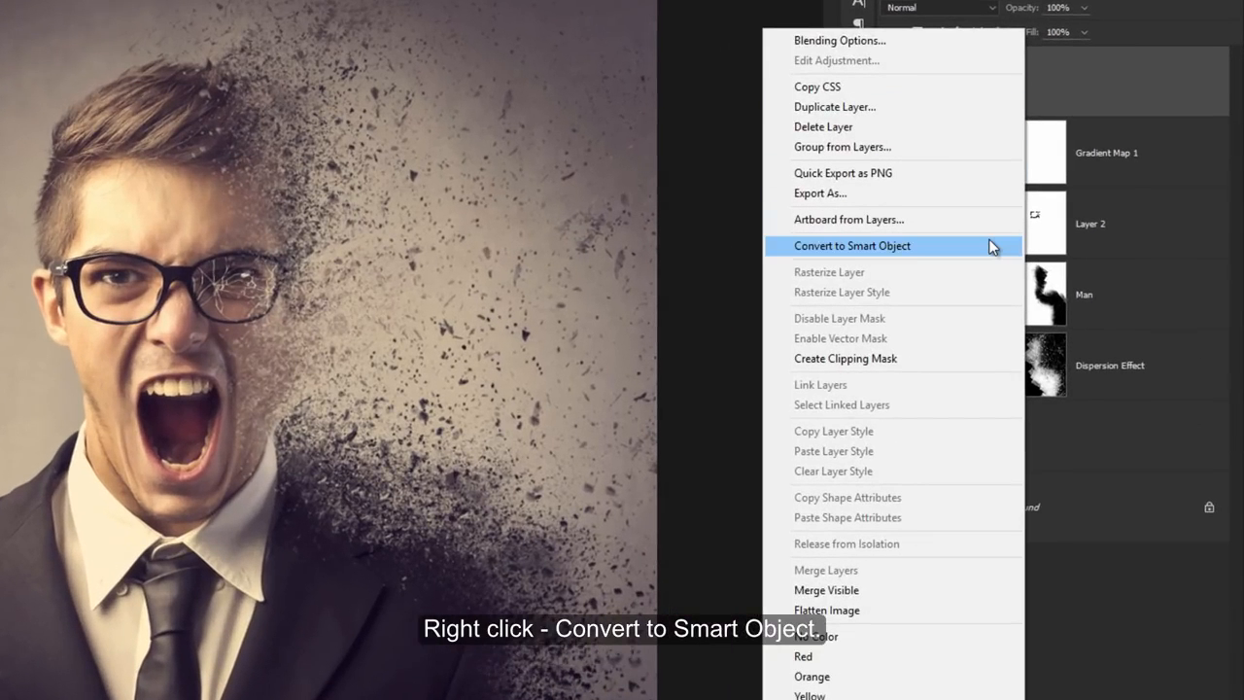
click(993, 245)
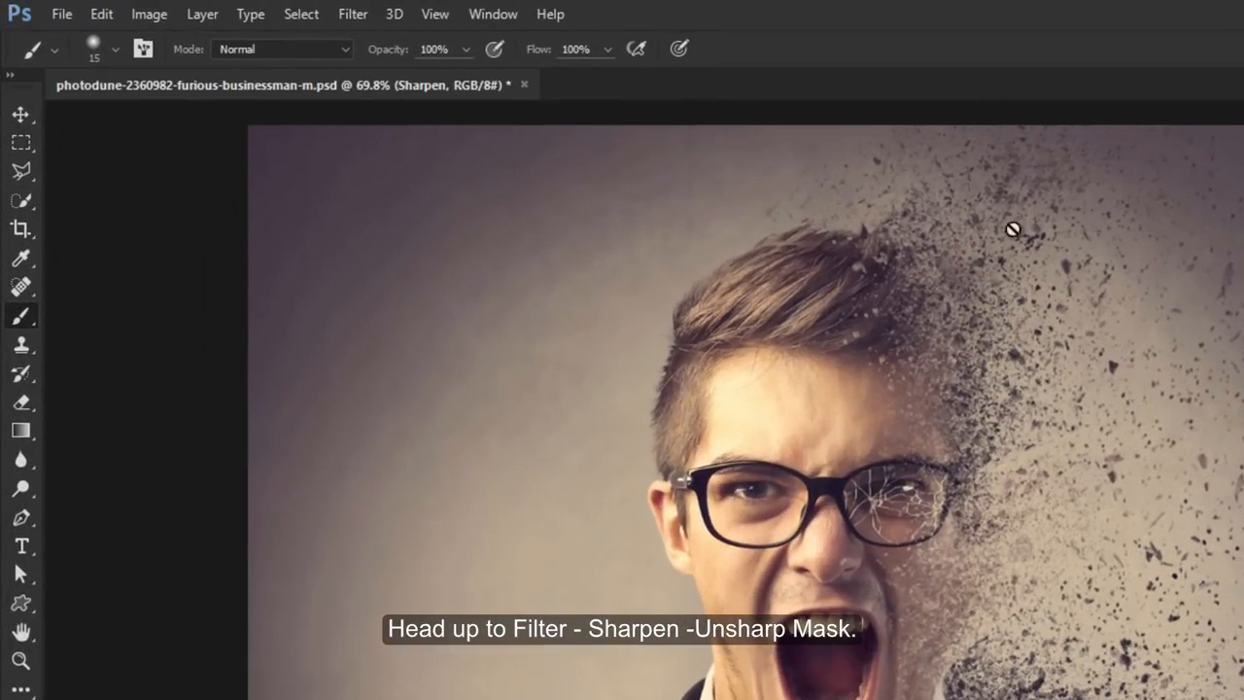
click(354, 15)
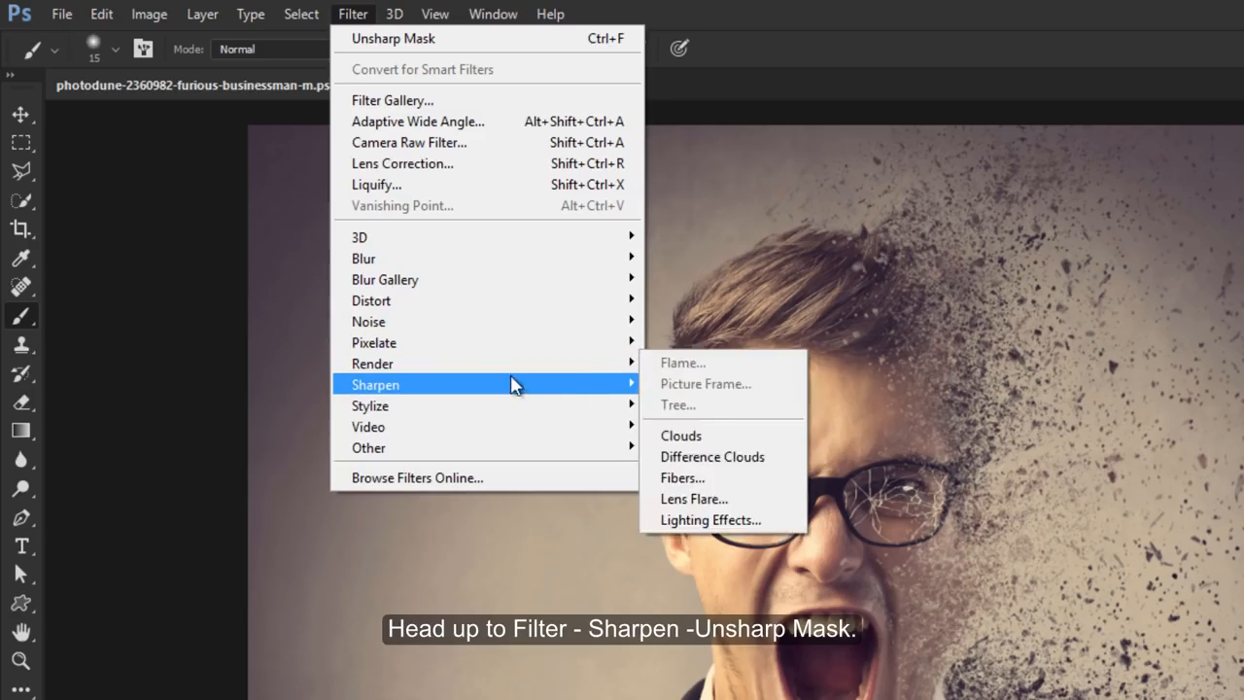
mouse_move(541, 392)
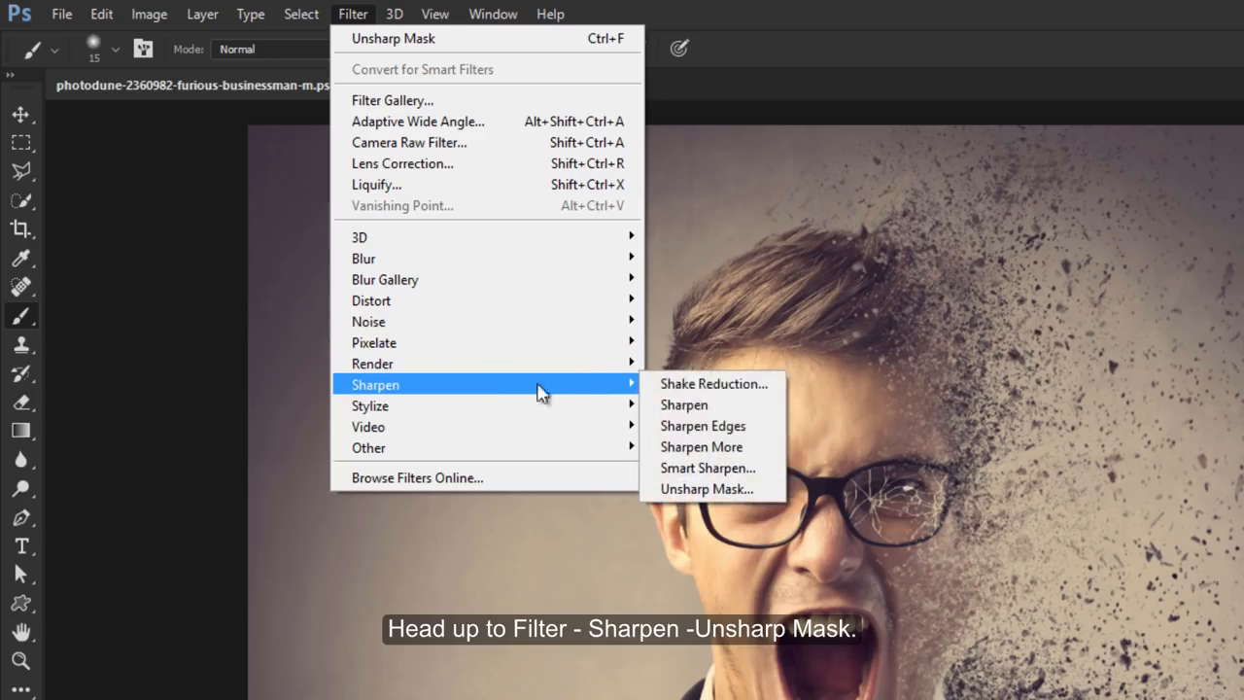
click(674, 492)
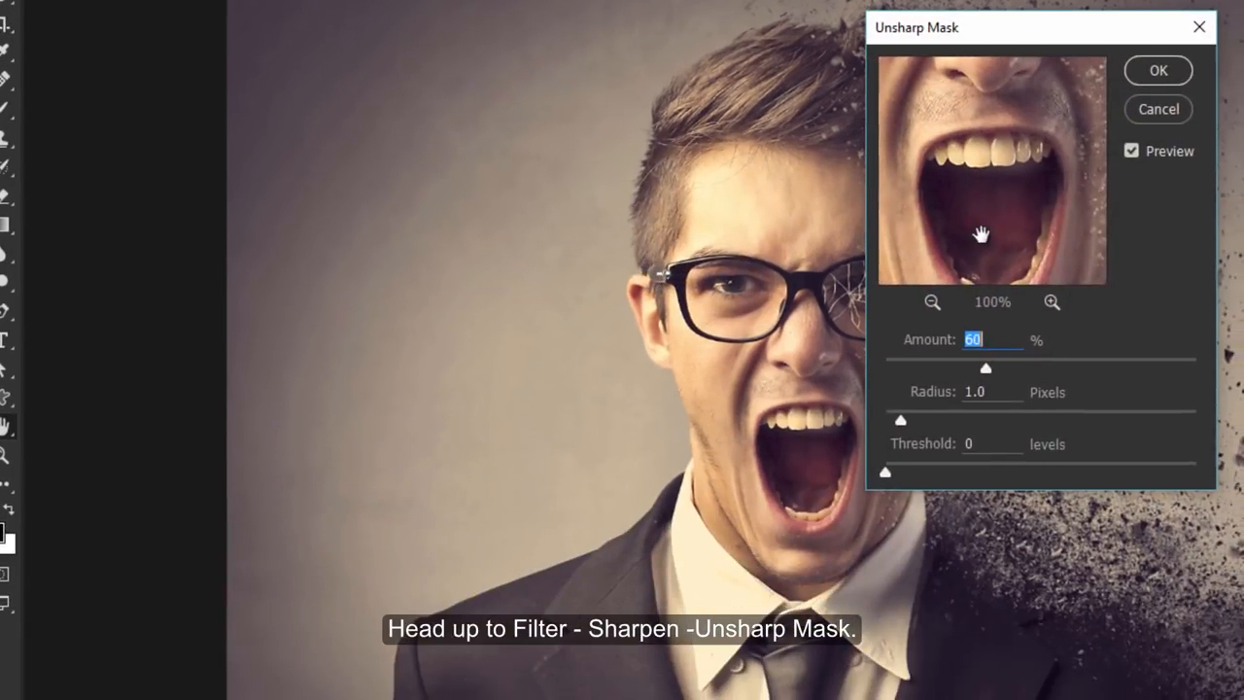
click(937, 303)
drag(1010, 216, 950, 301)
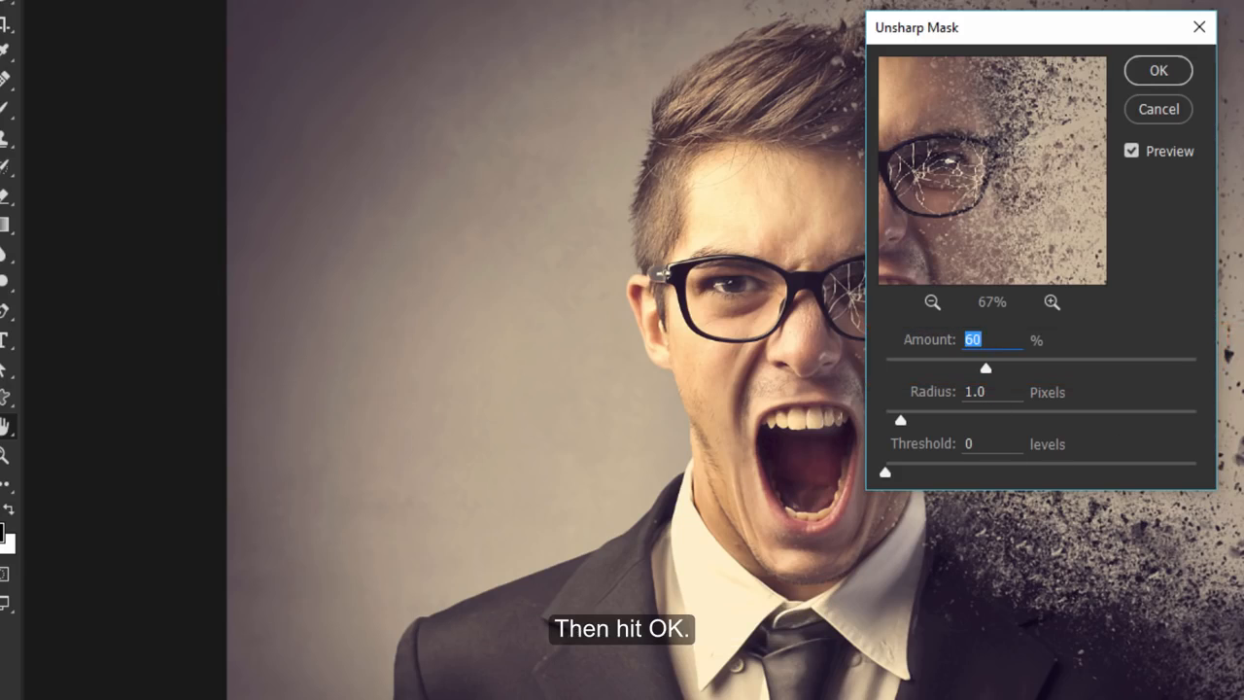
click(1174, 70)
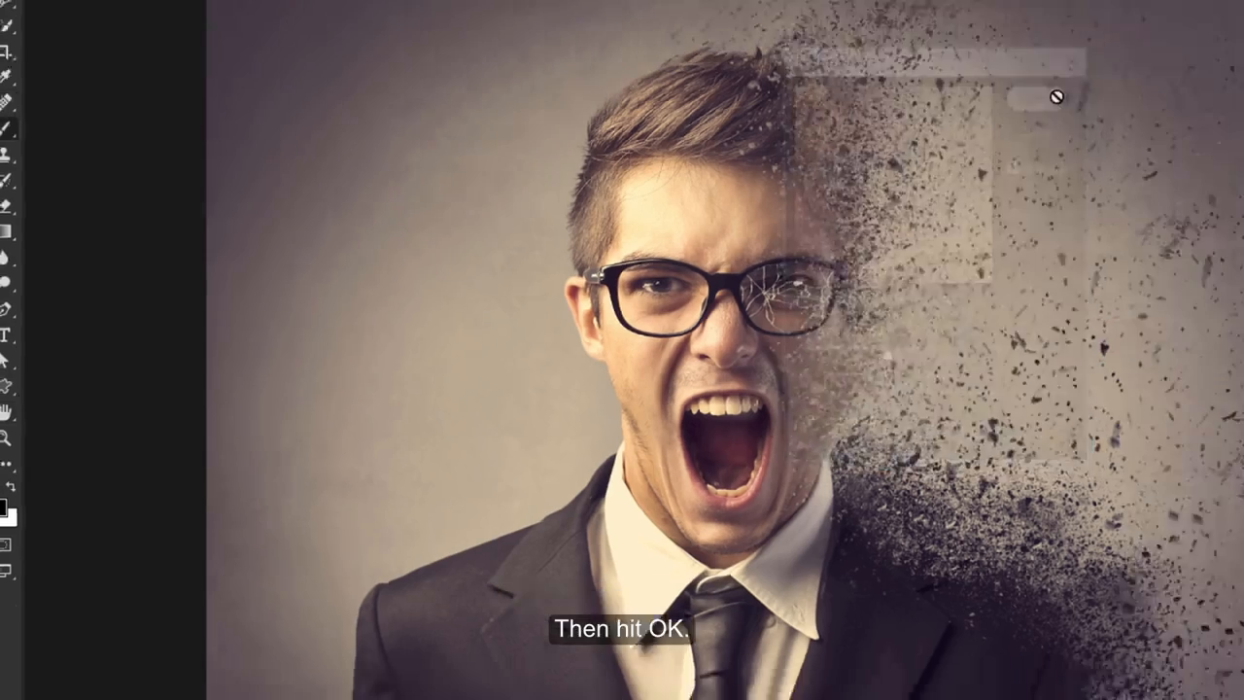